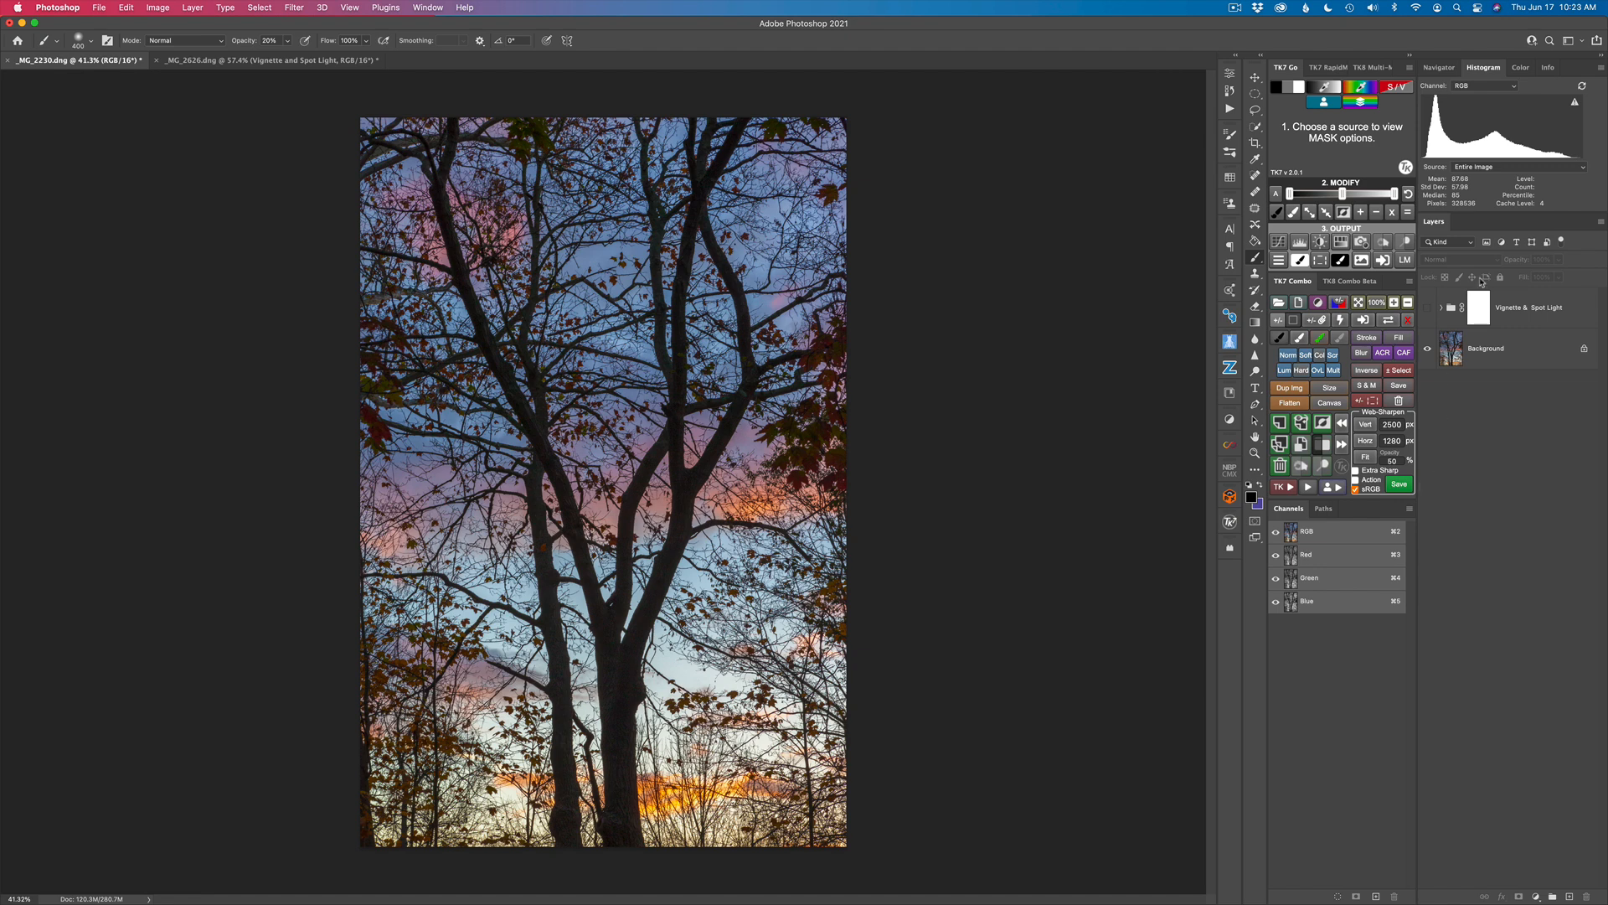
Step: Examine the finished Vignette & Spot Light group in _MG_2230.dng and compare the image with and without it, leaving it collapsed and hidden
left_click(276, 62)
left_click(134, 62)
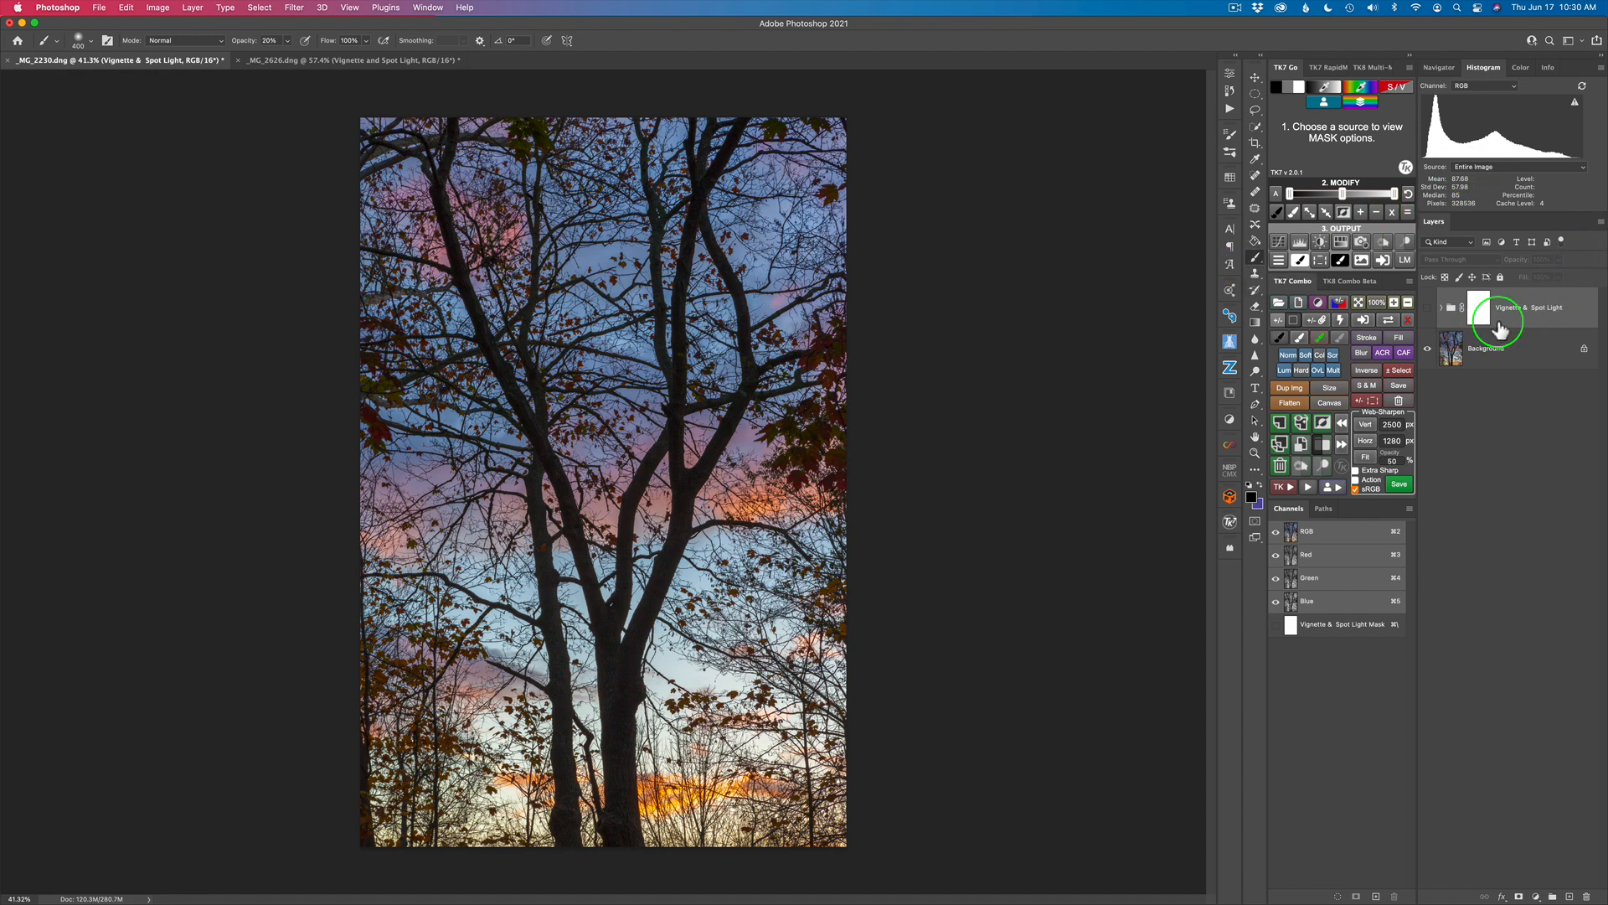
left_click(1443, 310)
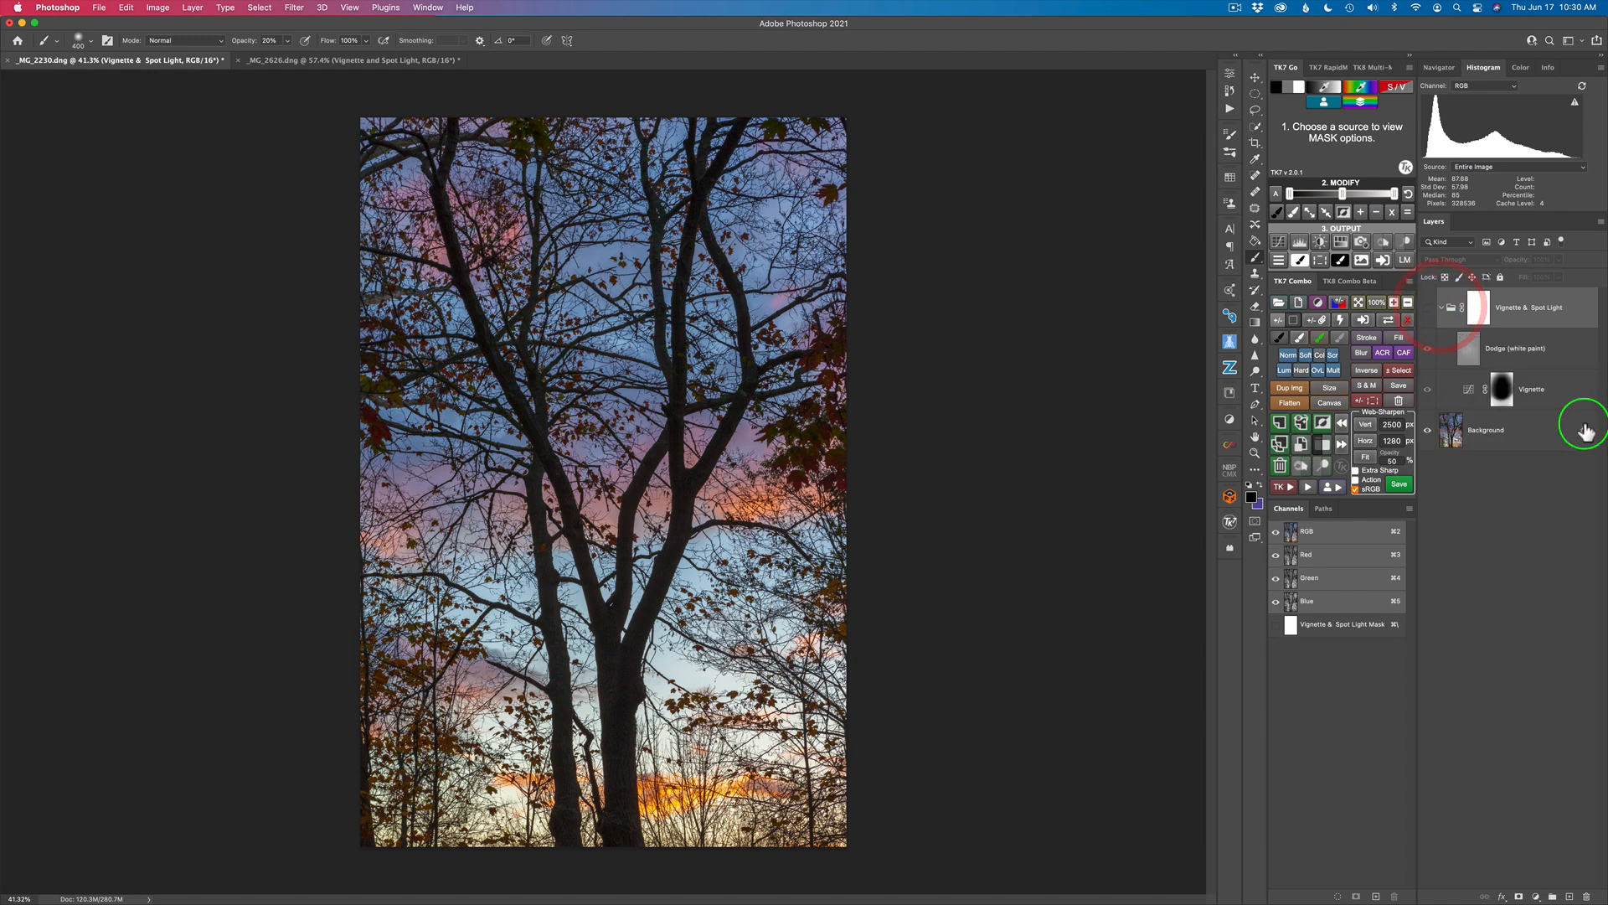
left_click(1429, 313)
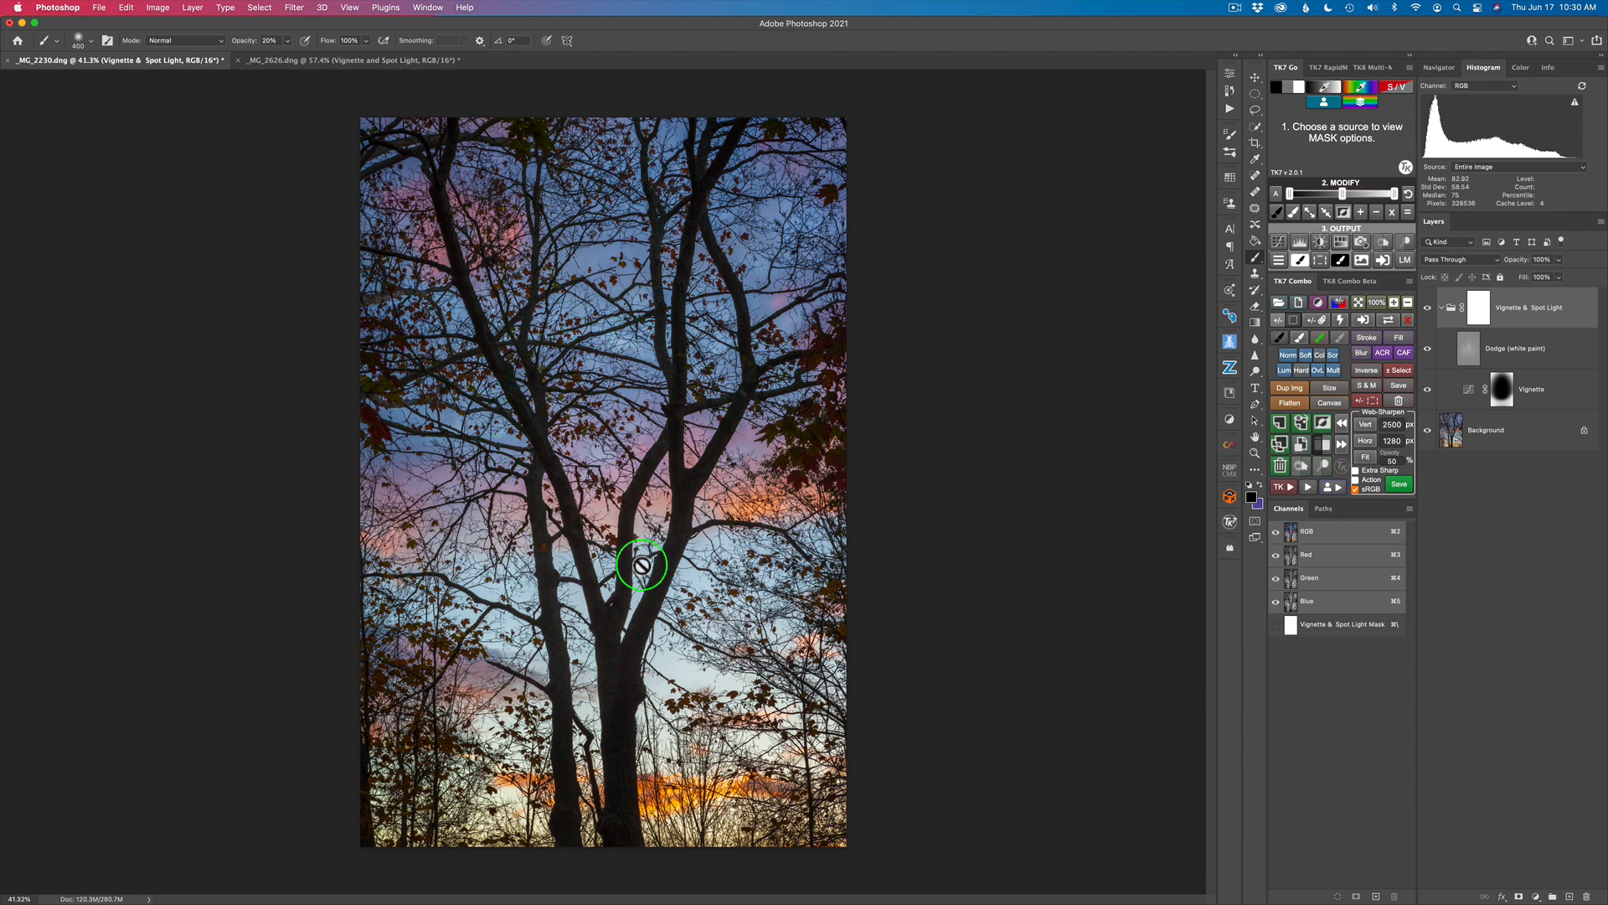
left_click(1428, 311)
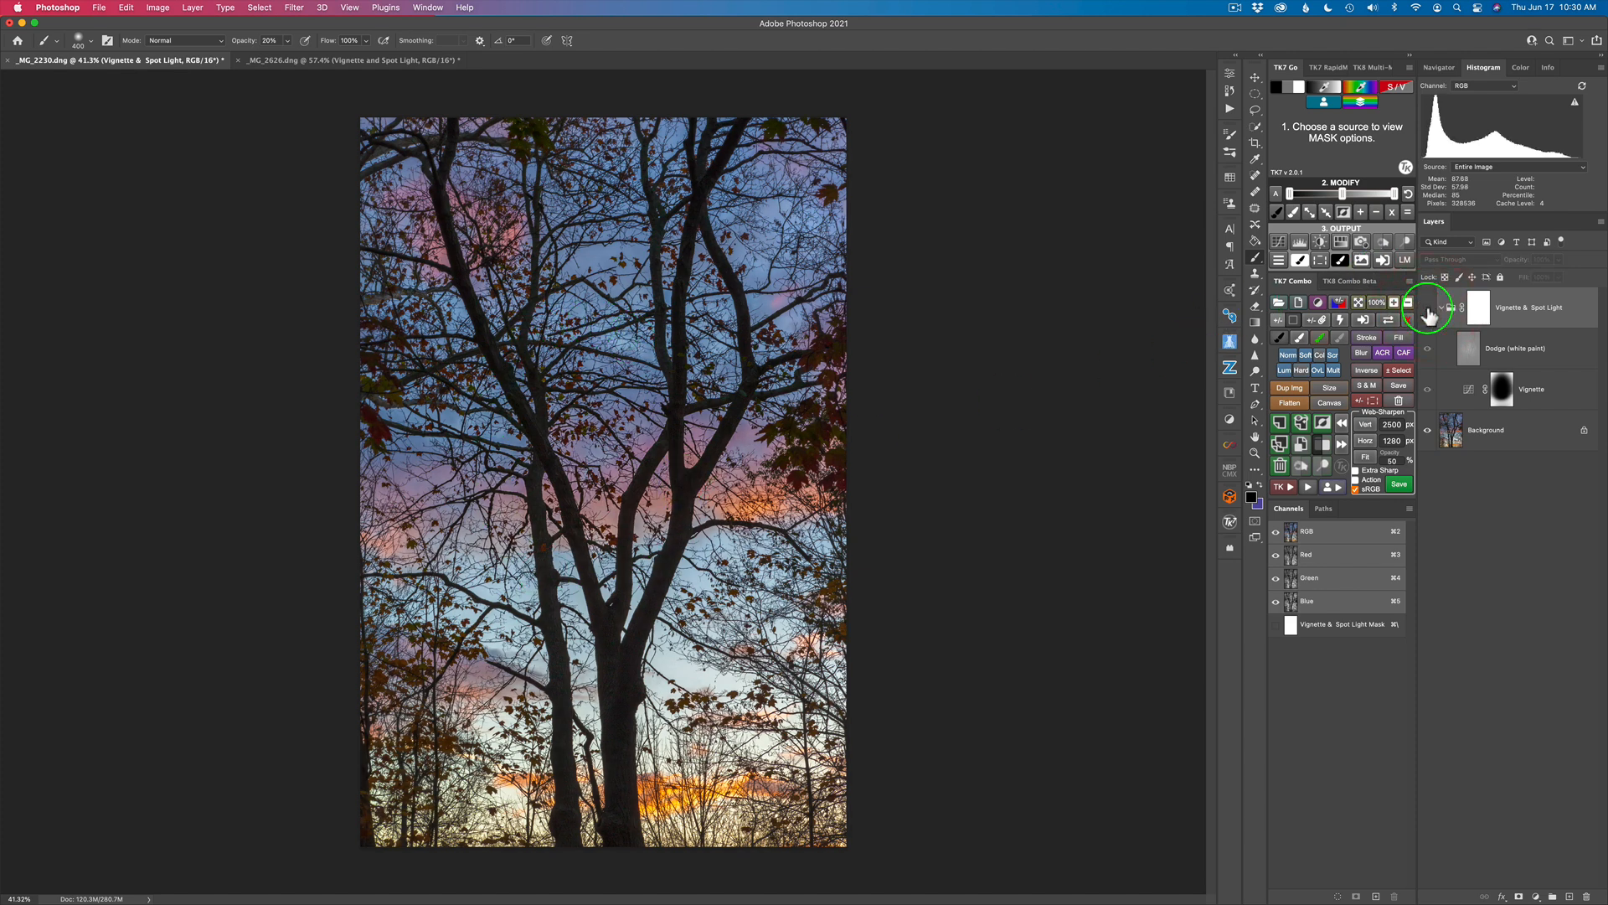
left_click(1428, 312)
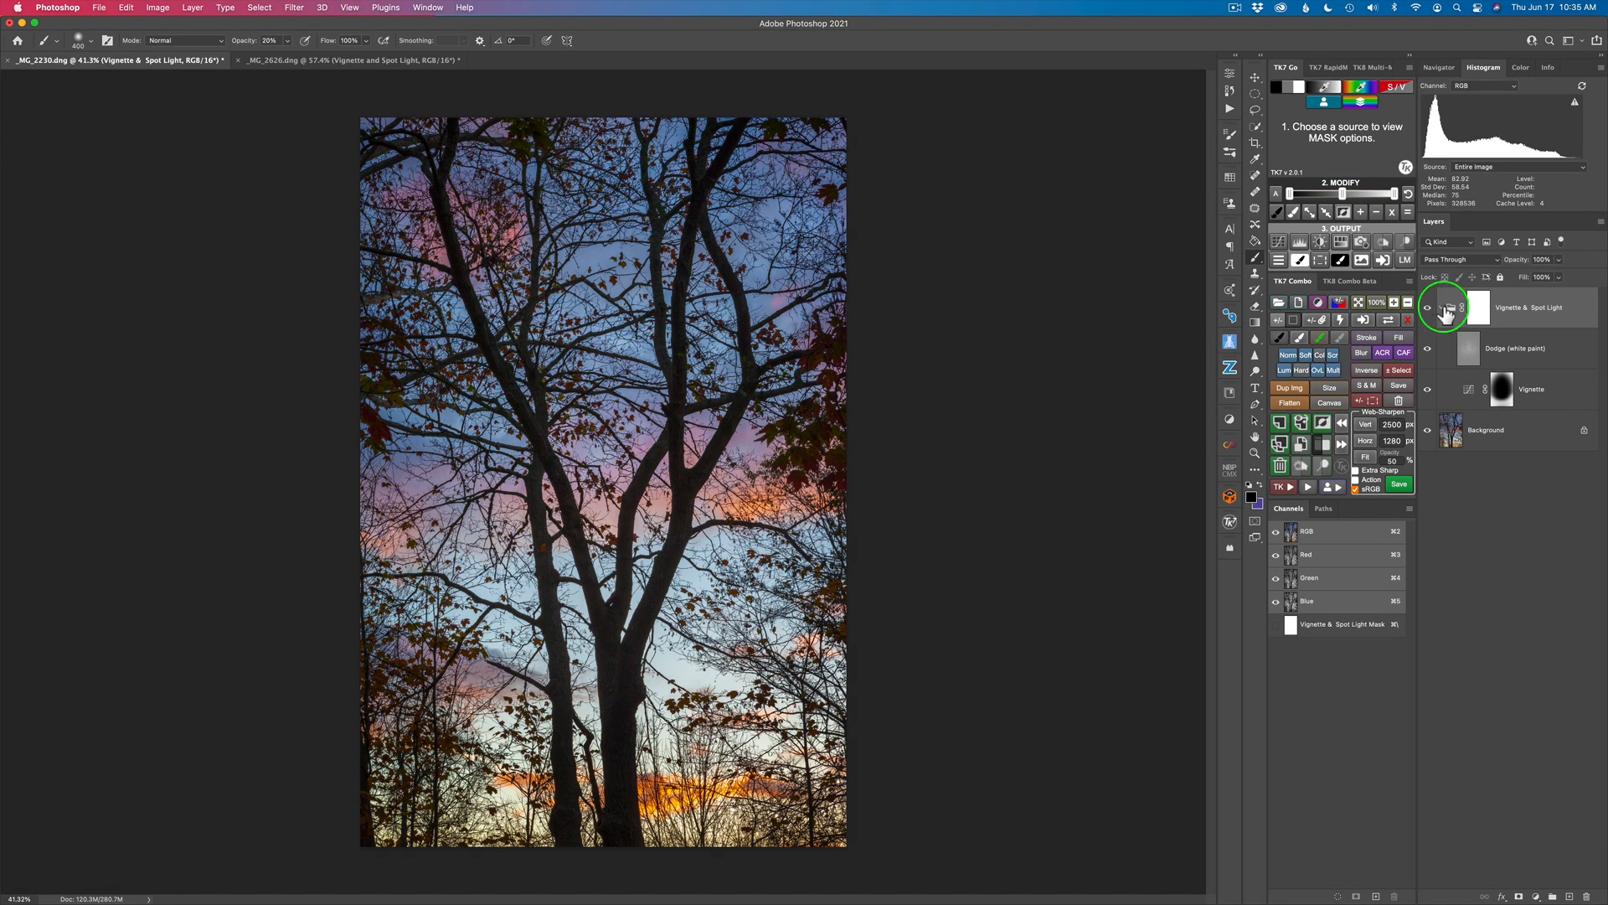
left_click(1442, 308)
left_click(1427, 308)
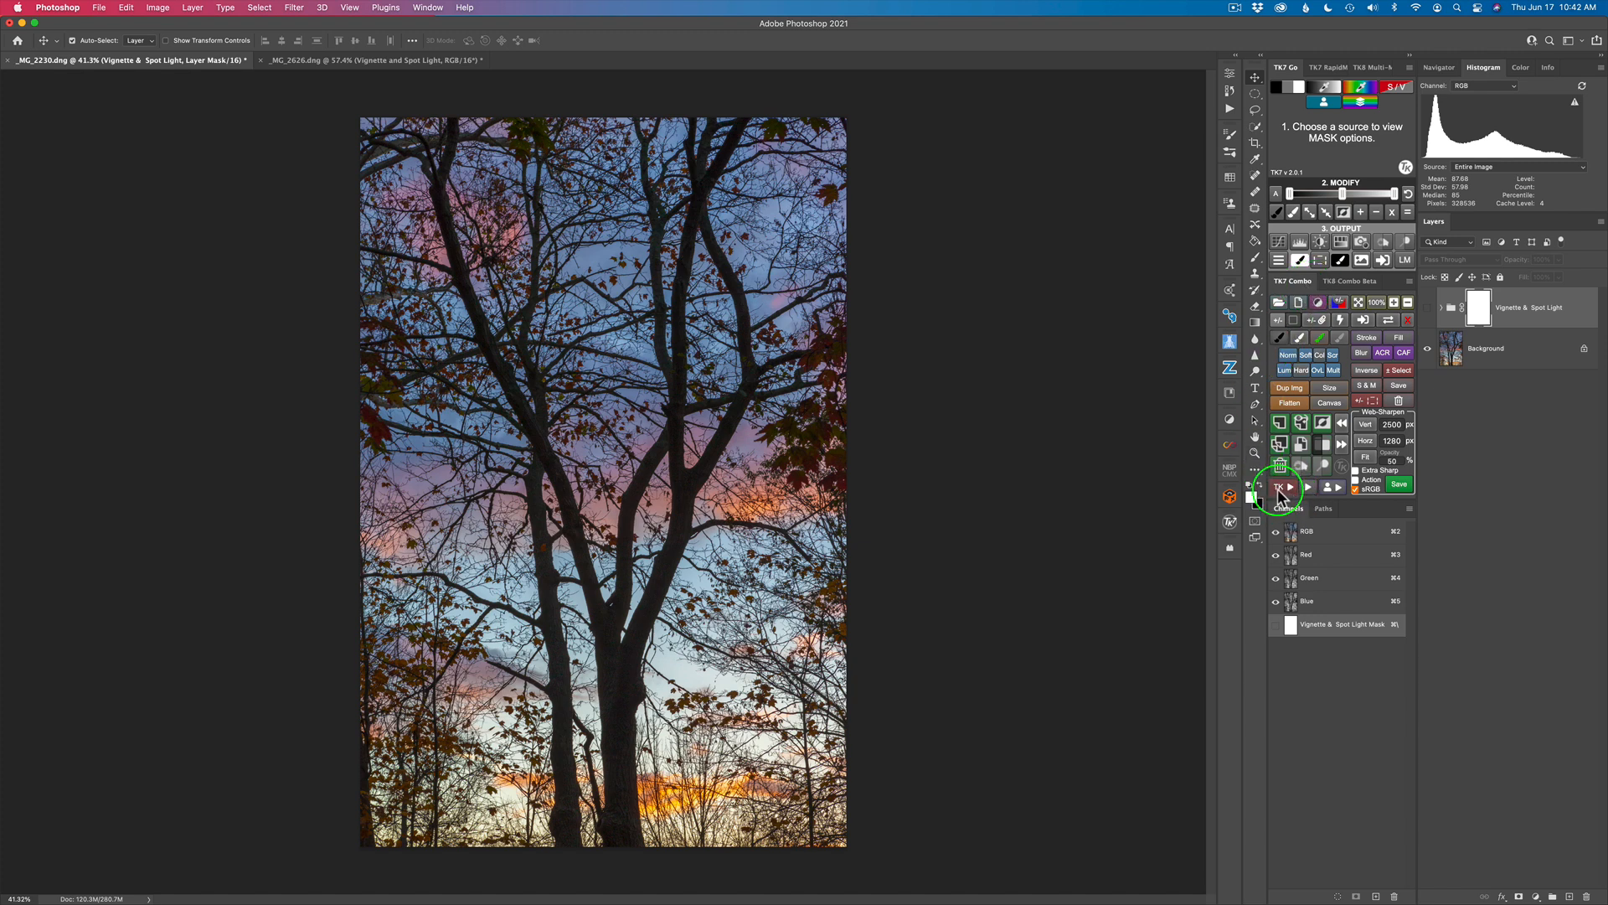
Step: Add a vignette with the TK Vignette action, accepting its suggested Gaussian Blur radius, and compare the image with and without it
left_click(1284, 489)
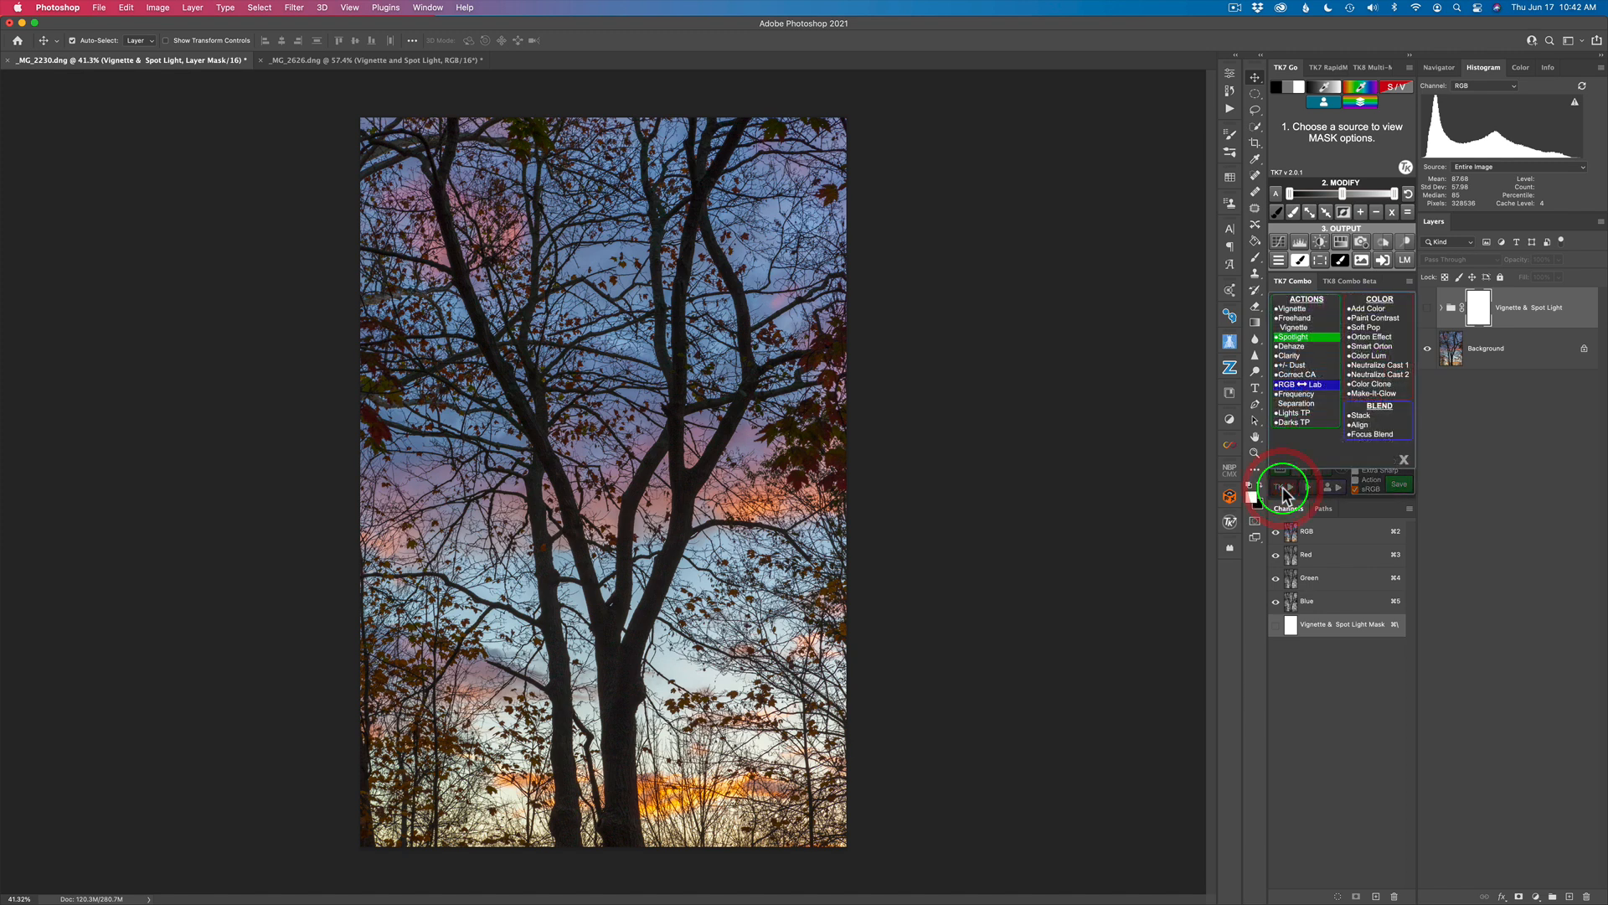
left_click(1294, 311)
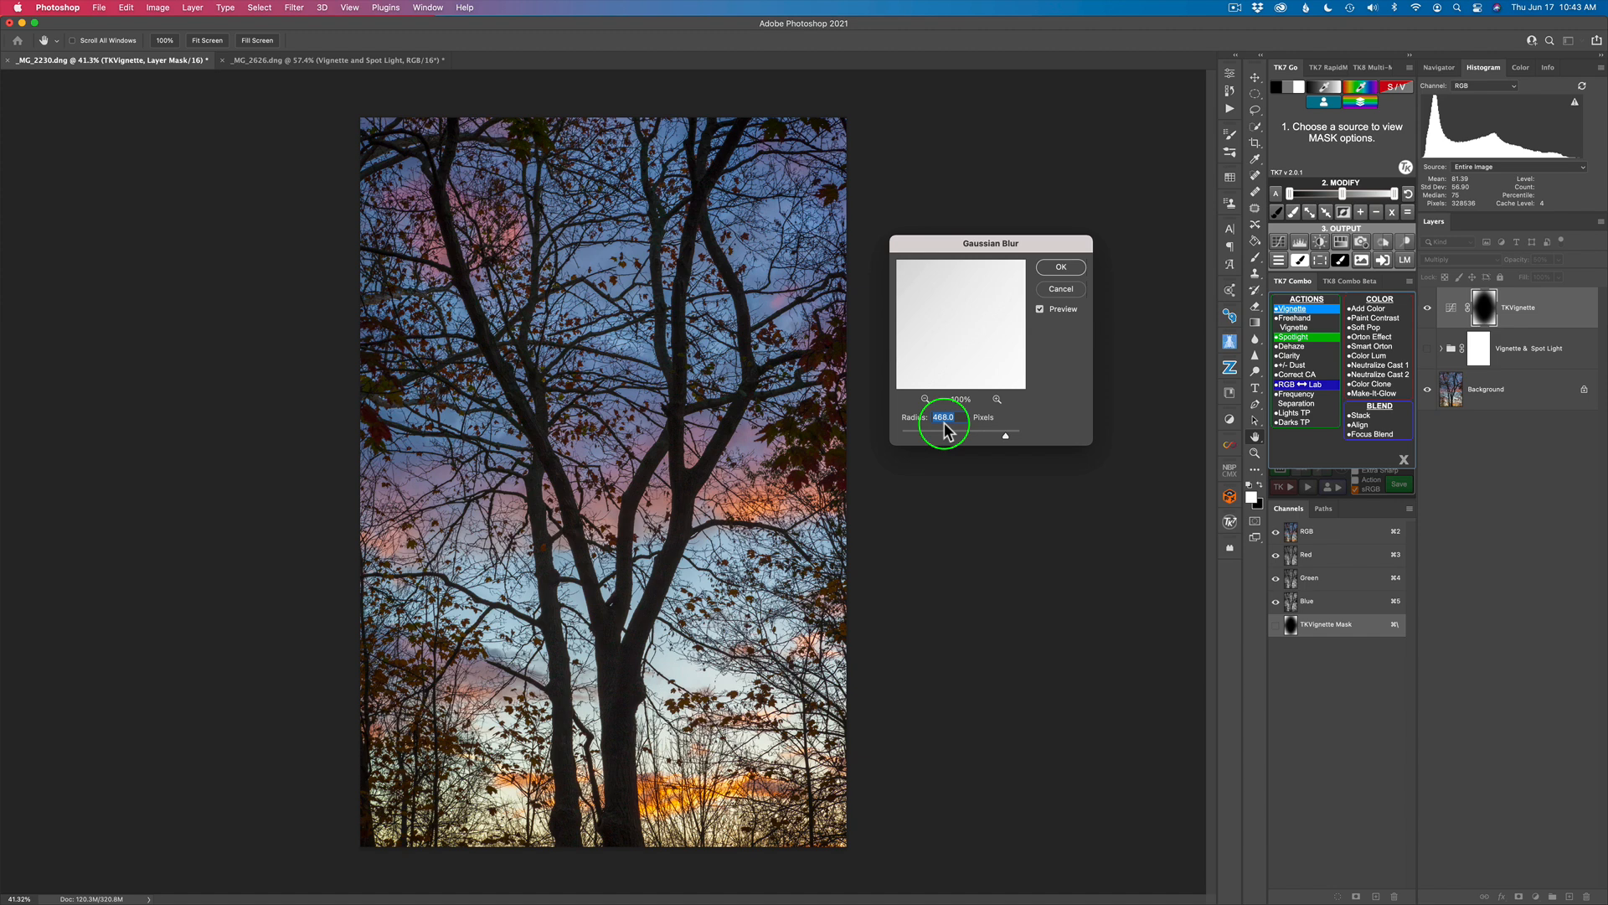
left_click(1062, 268)
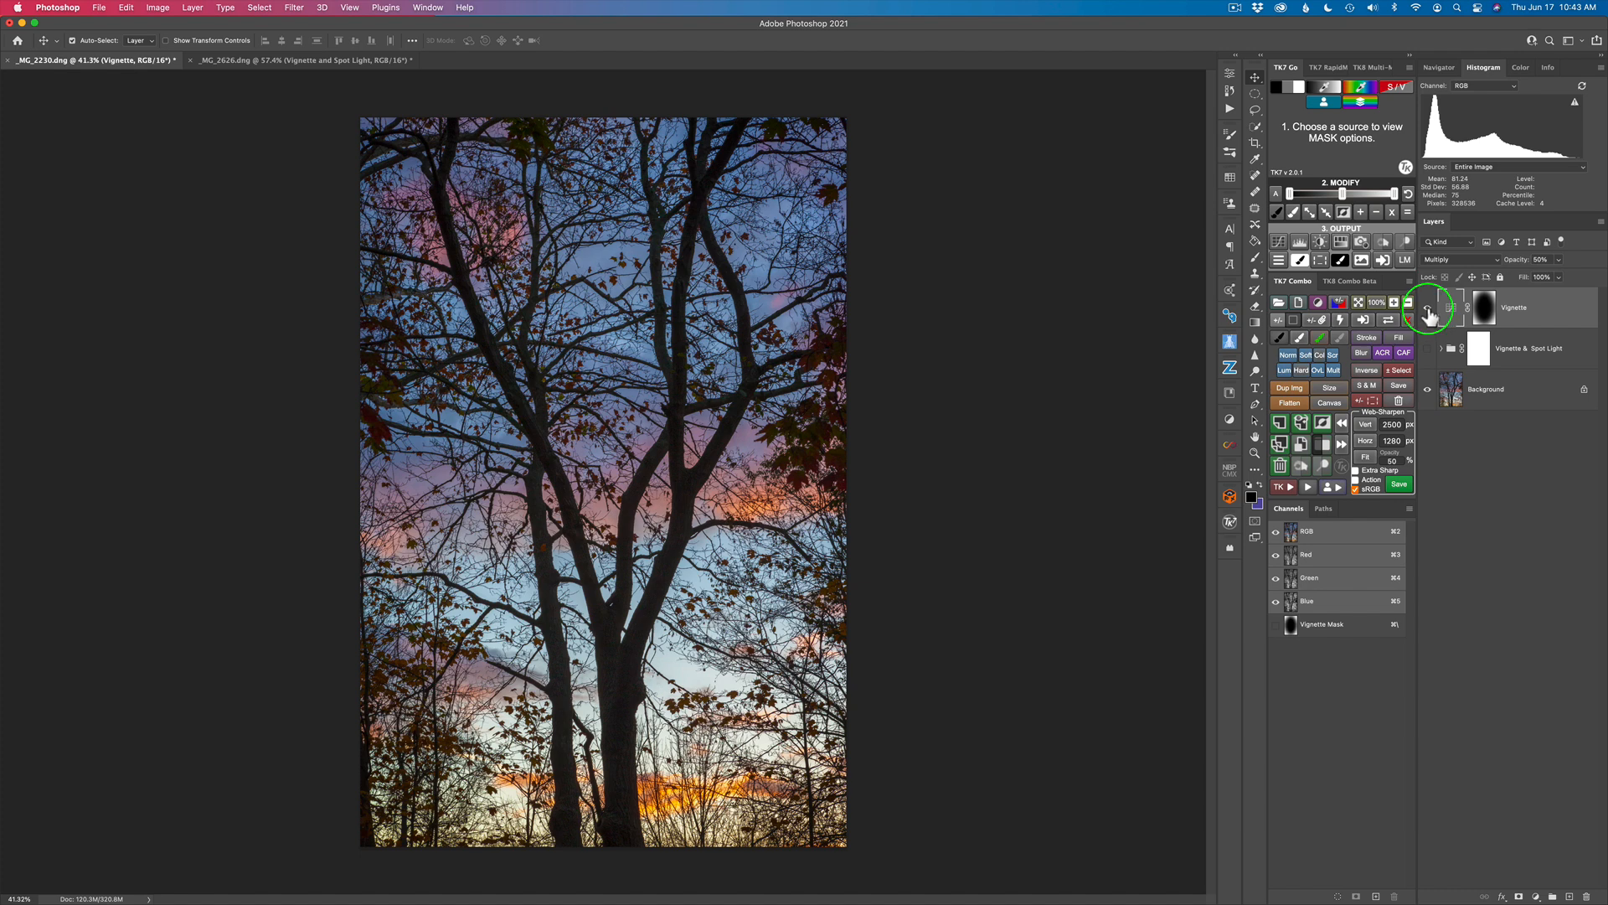
left_click(1428, 312)
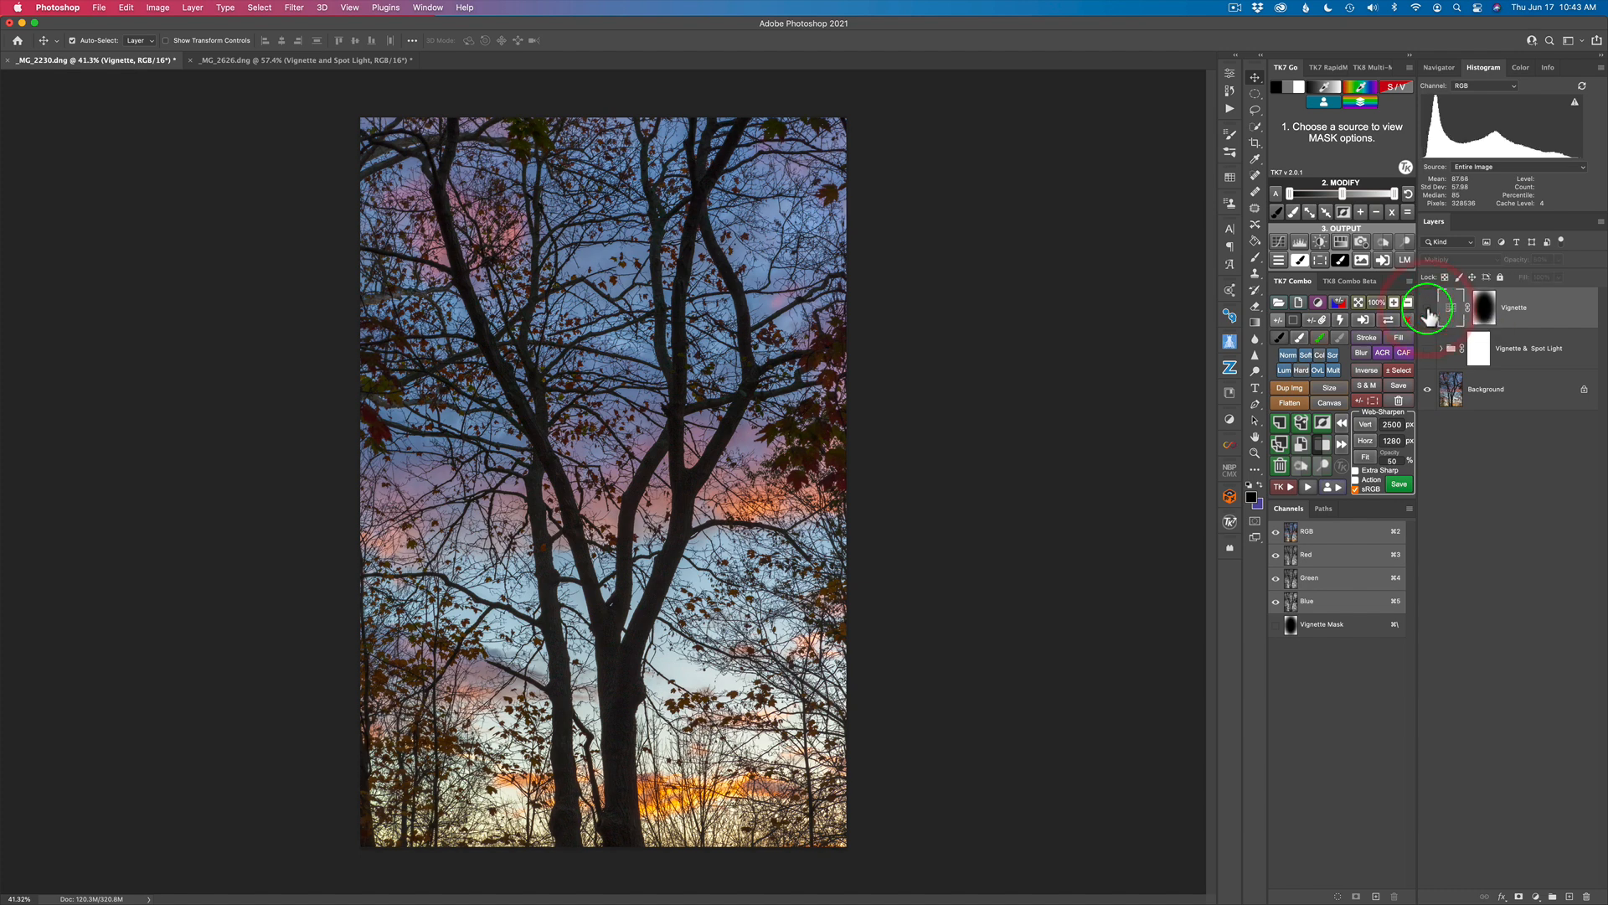
left_click(1428, 312)
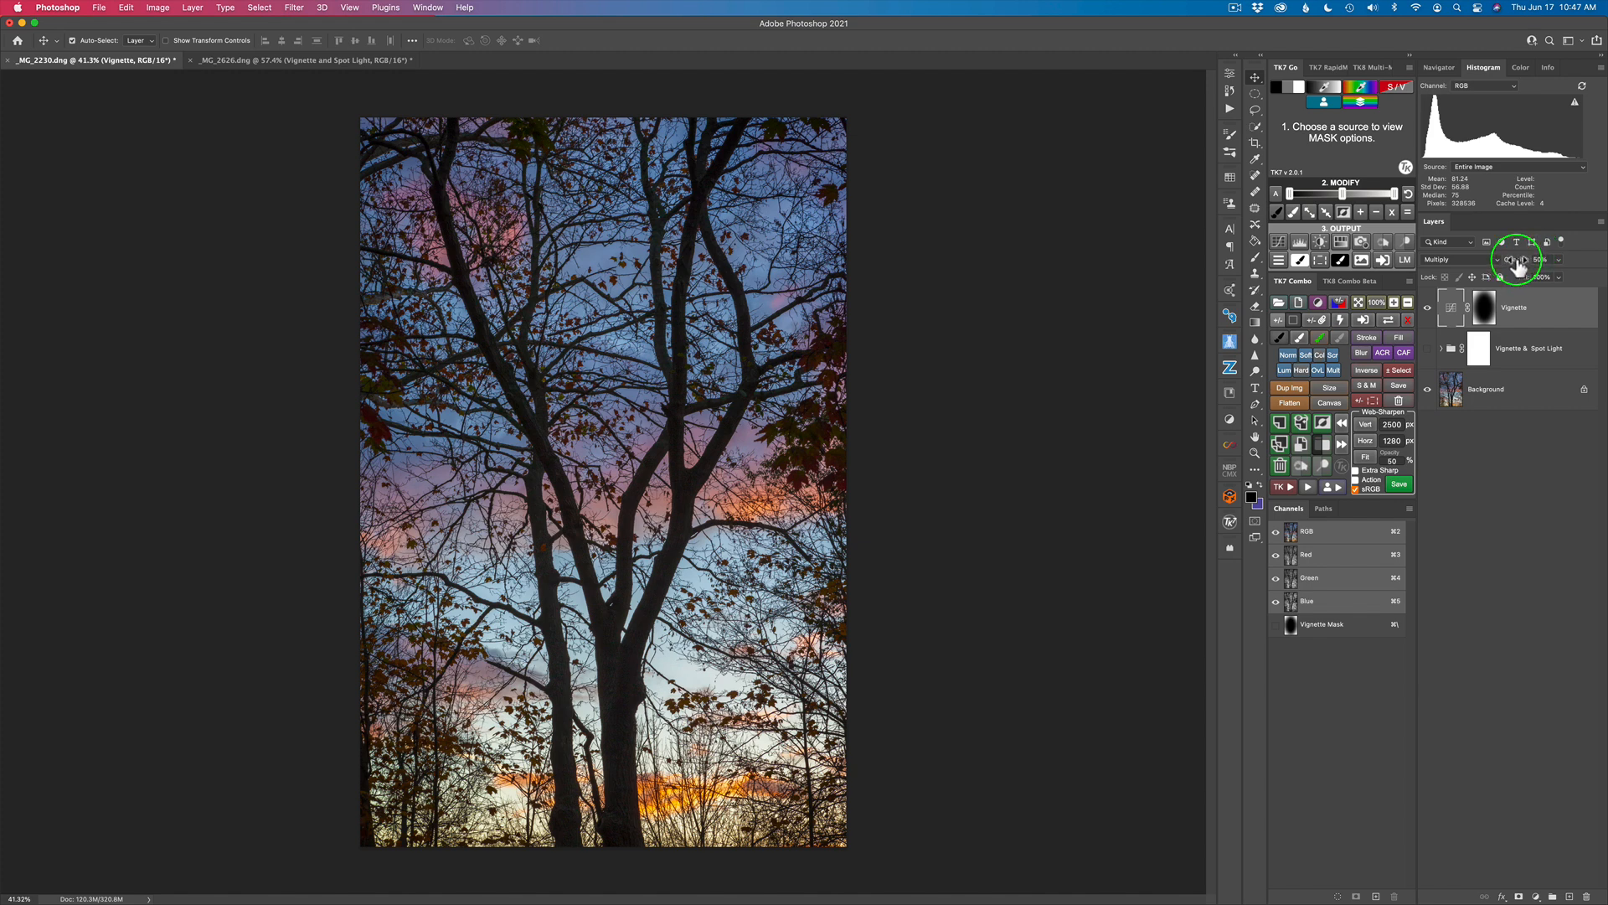
Step: Try the Vignette layer at 100% opacity, return it to 50%, and compare the image with and without the layer
left_click_drag(1518, 266, 1578, 270)
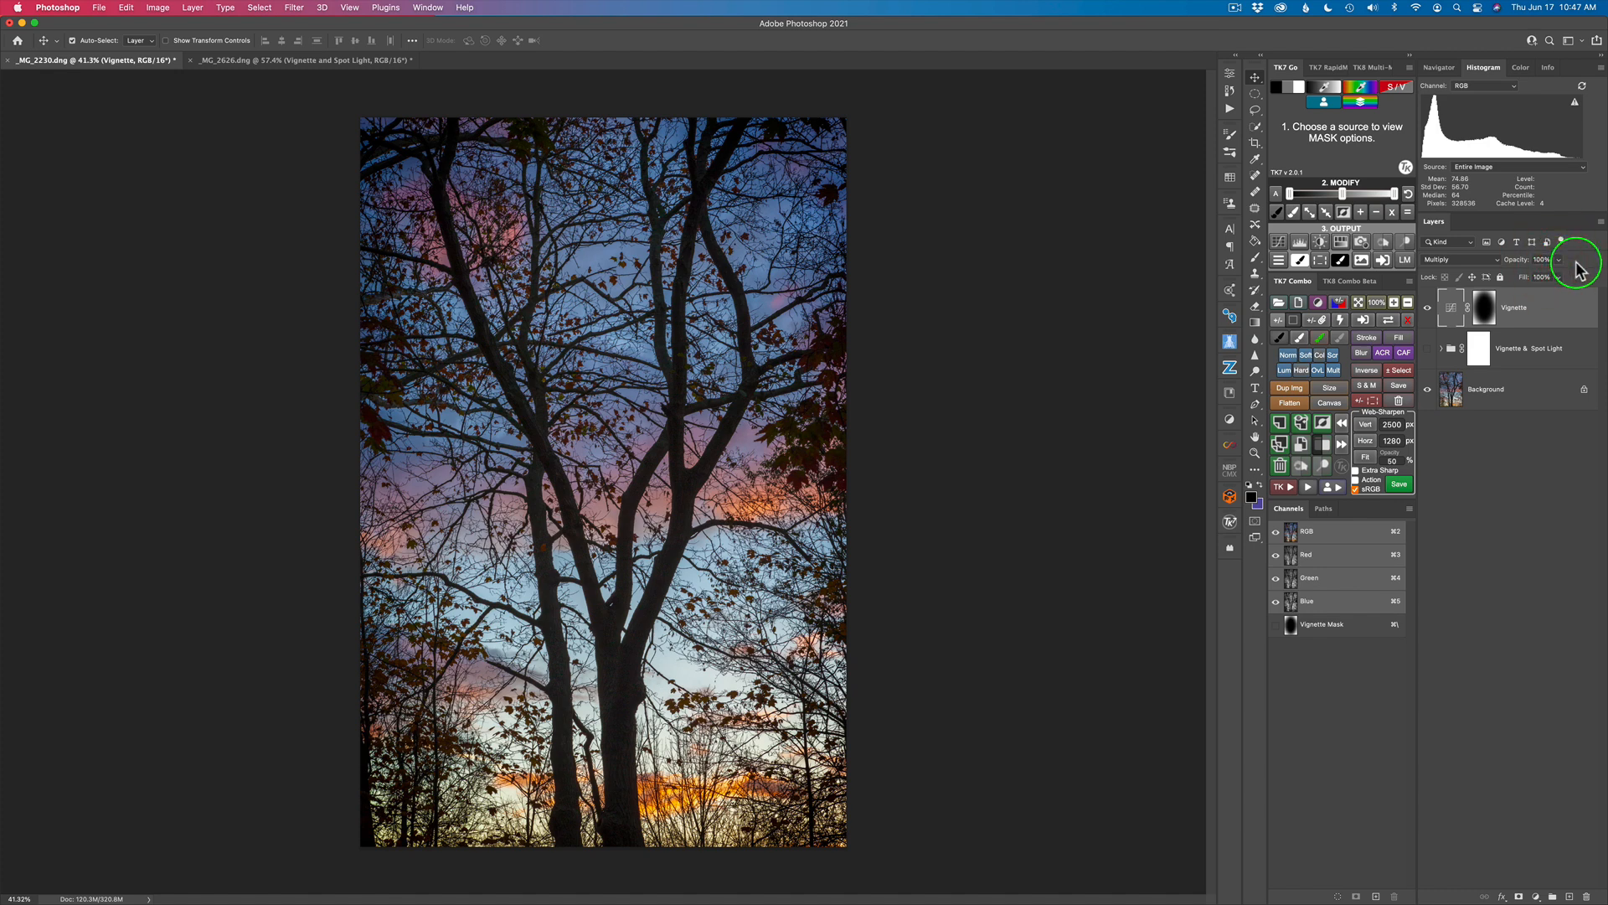
left_click_drag(1525, 262, 1505, 266)
mouse_move(1499, 266)
left_mouse_down()
mouse_move(1455, 265)
mouse_move(1485, 265)
left_mouse_up()
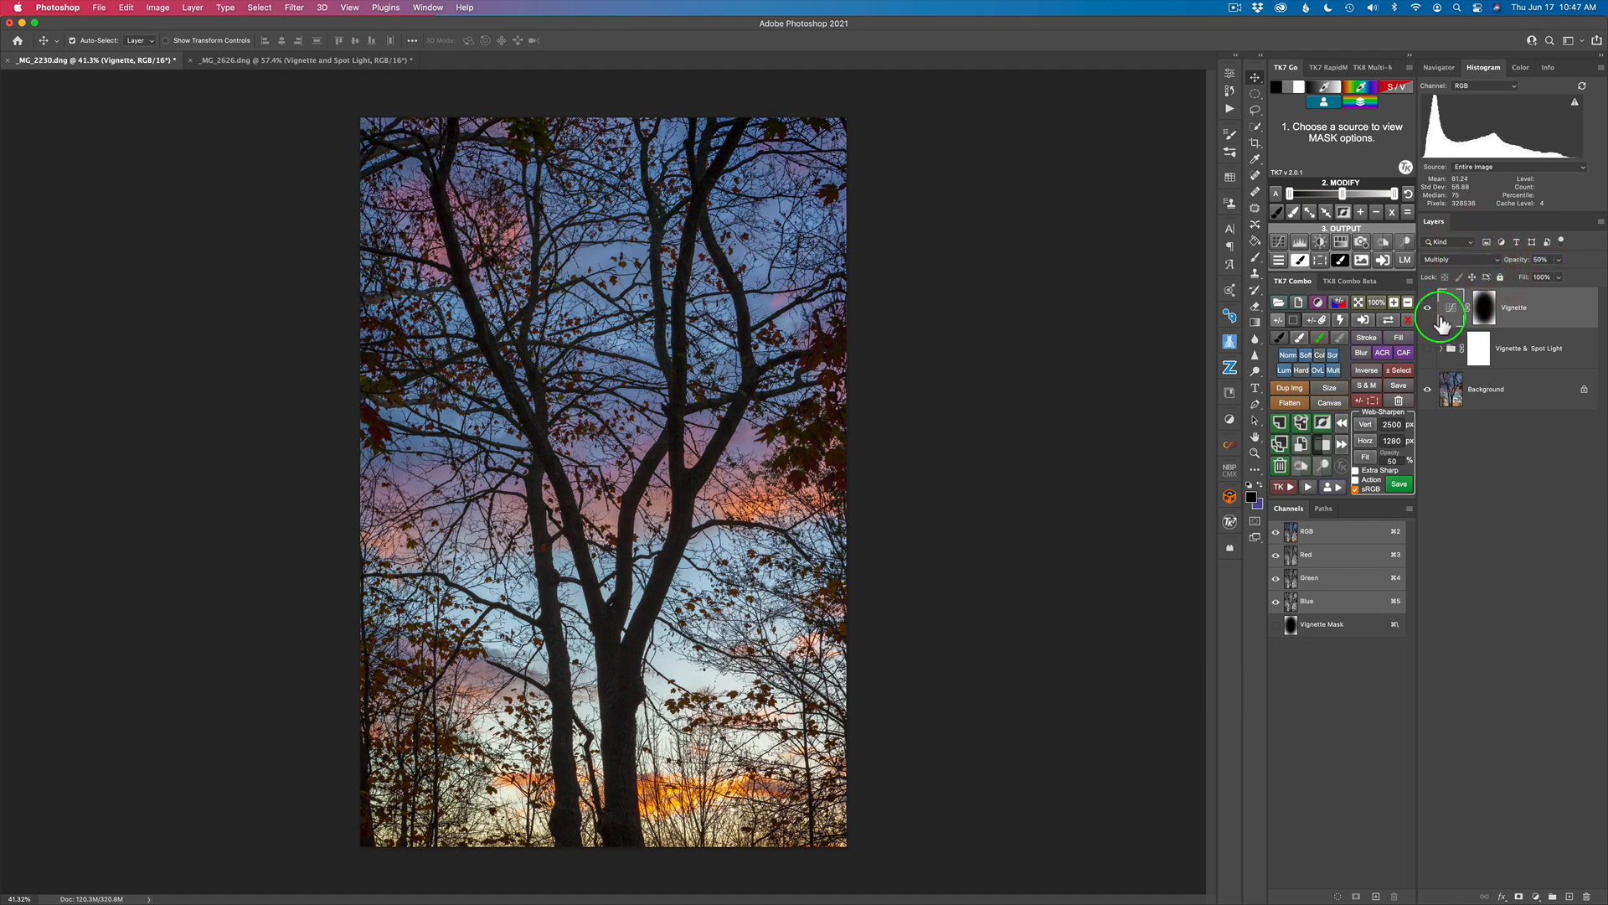
left_click(1429, 312)
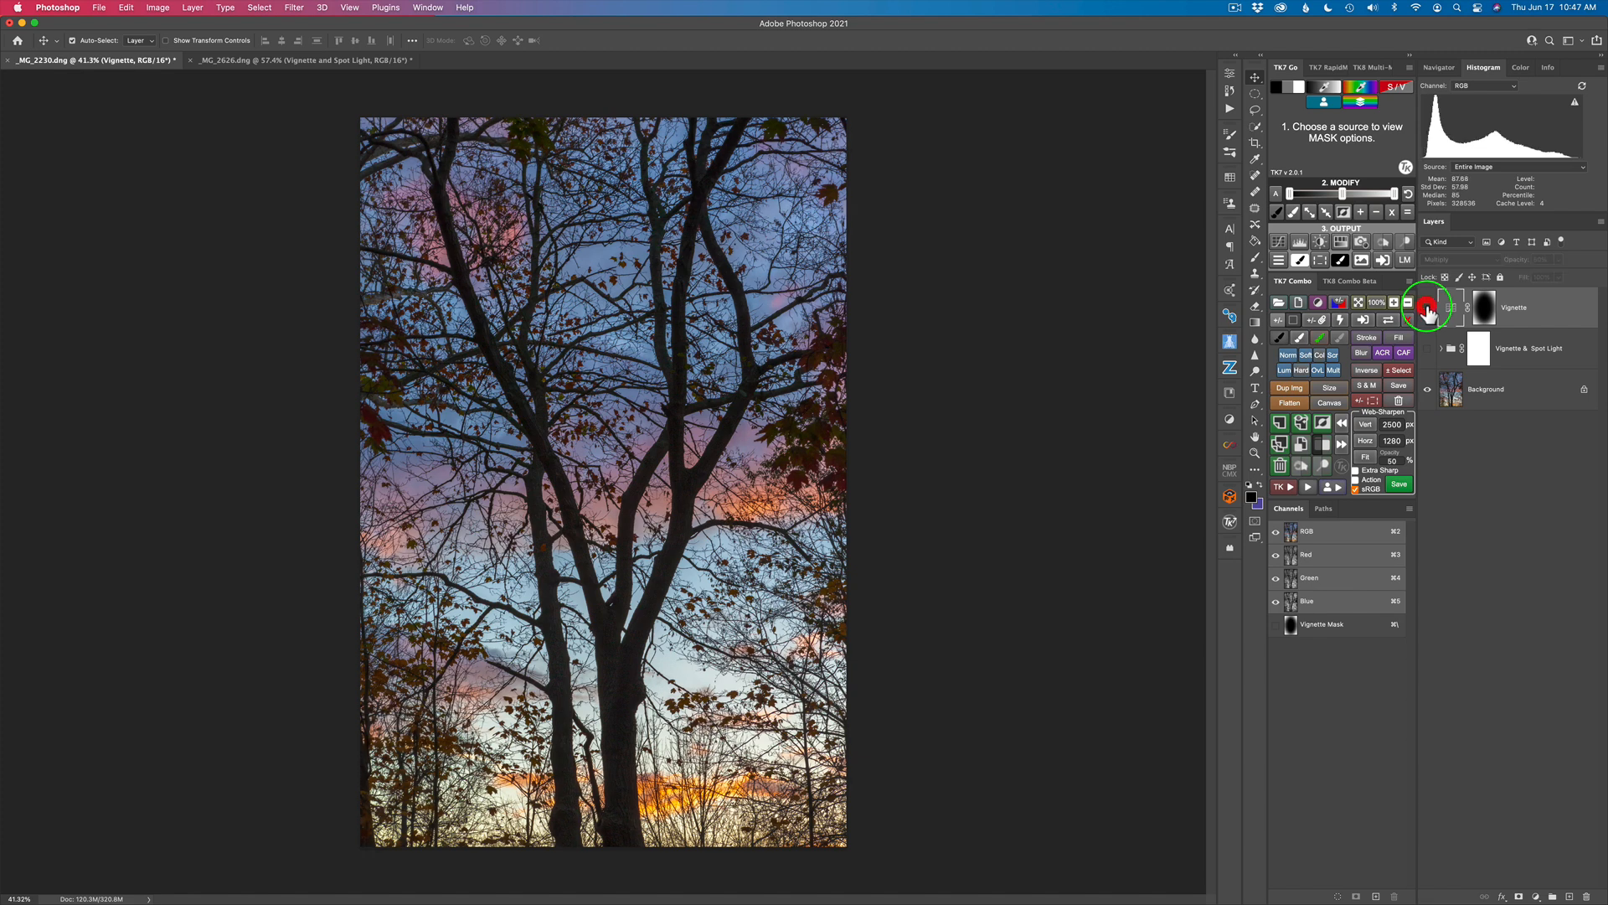
left_click(1429, 311)
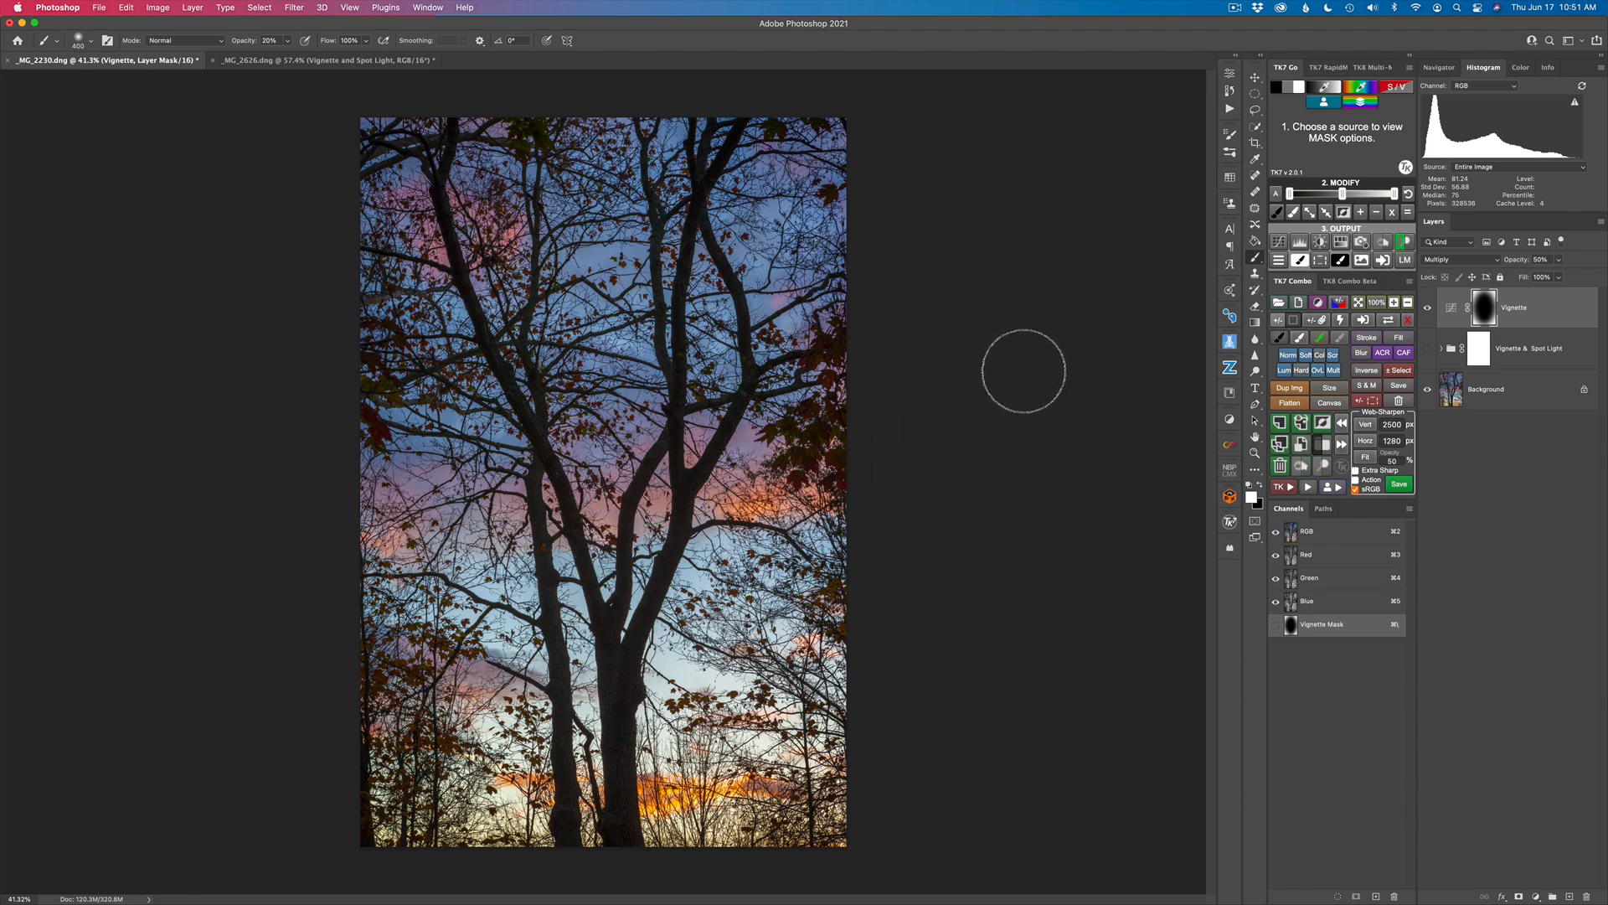
left_click(1321, 260)
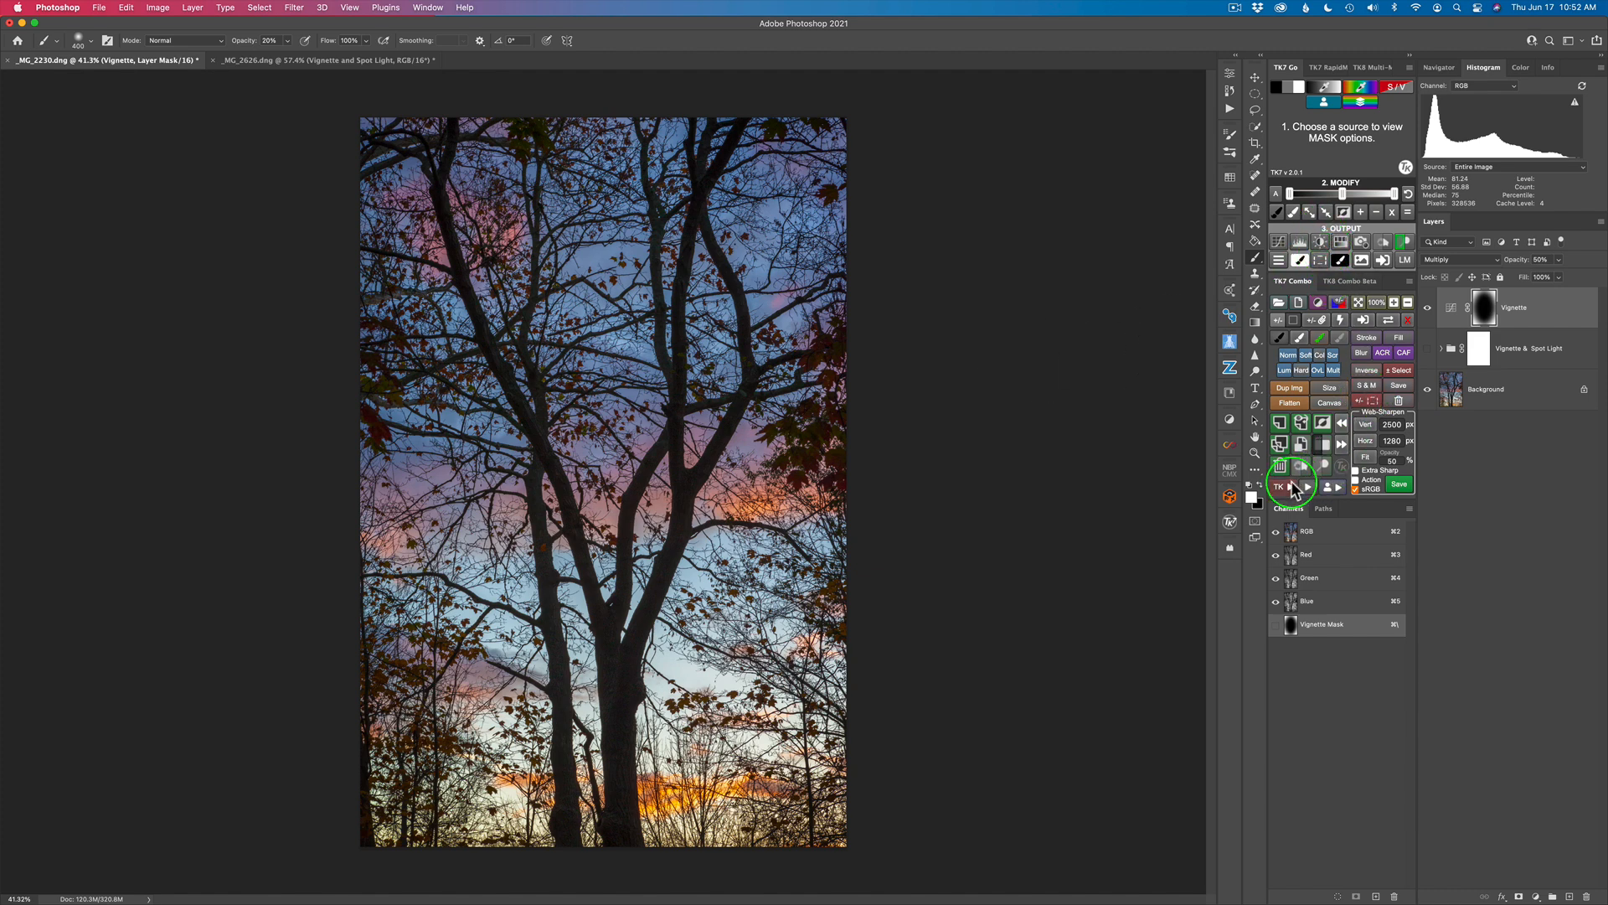
left_click(1291, 493)
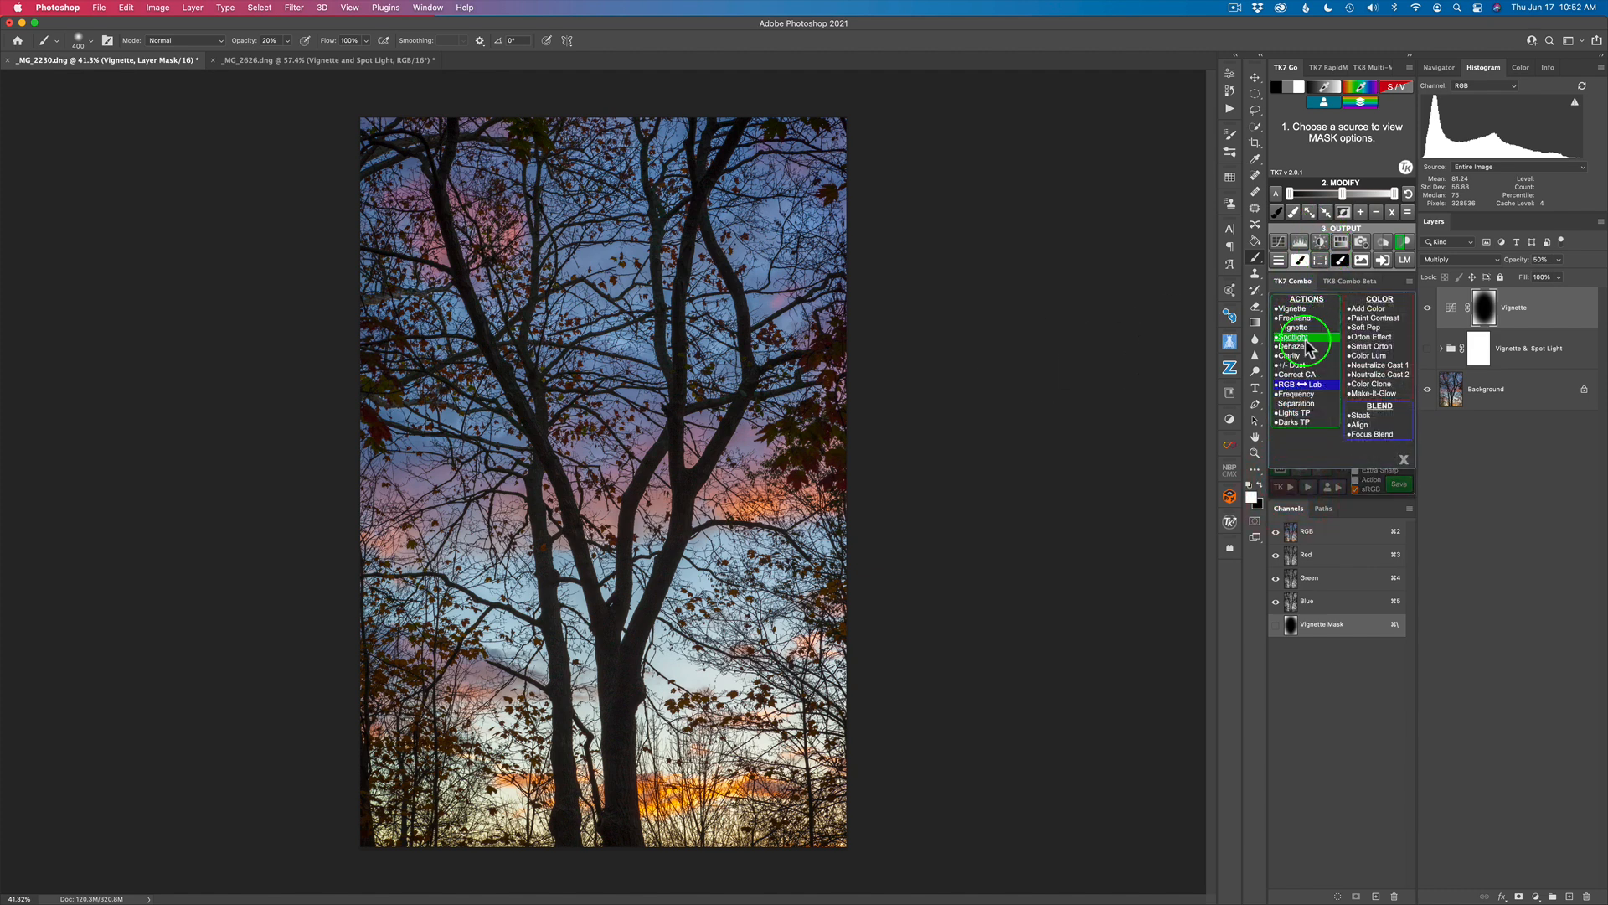
left_click(1404, 459)
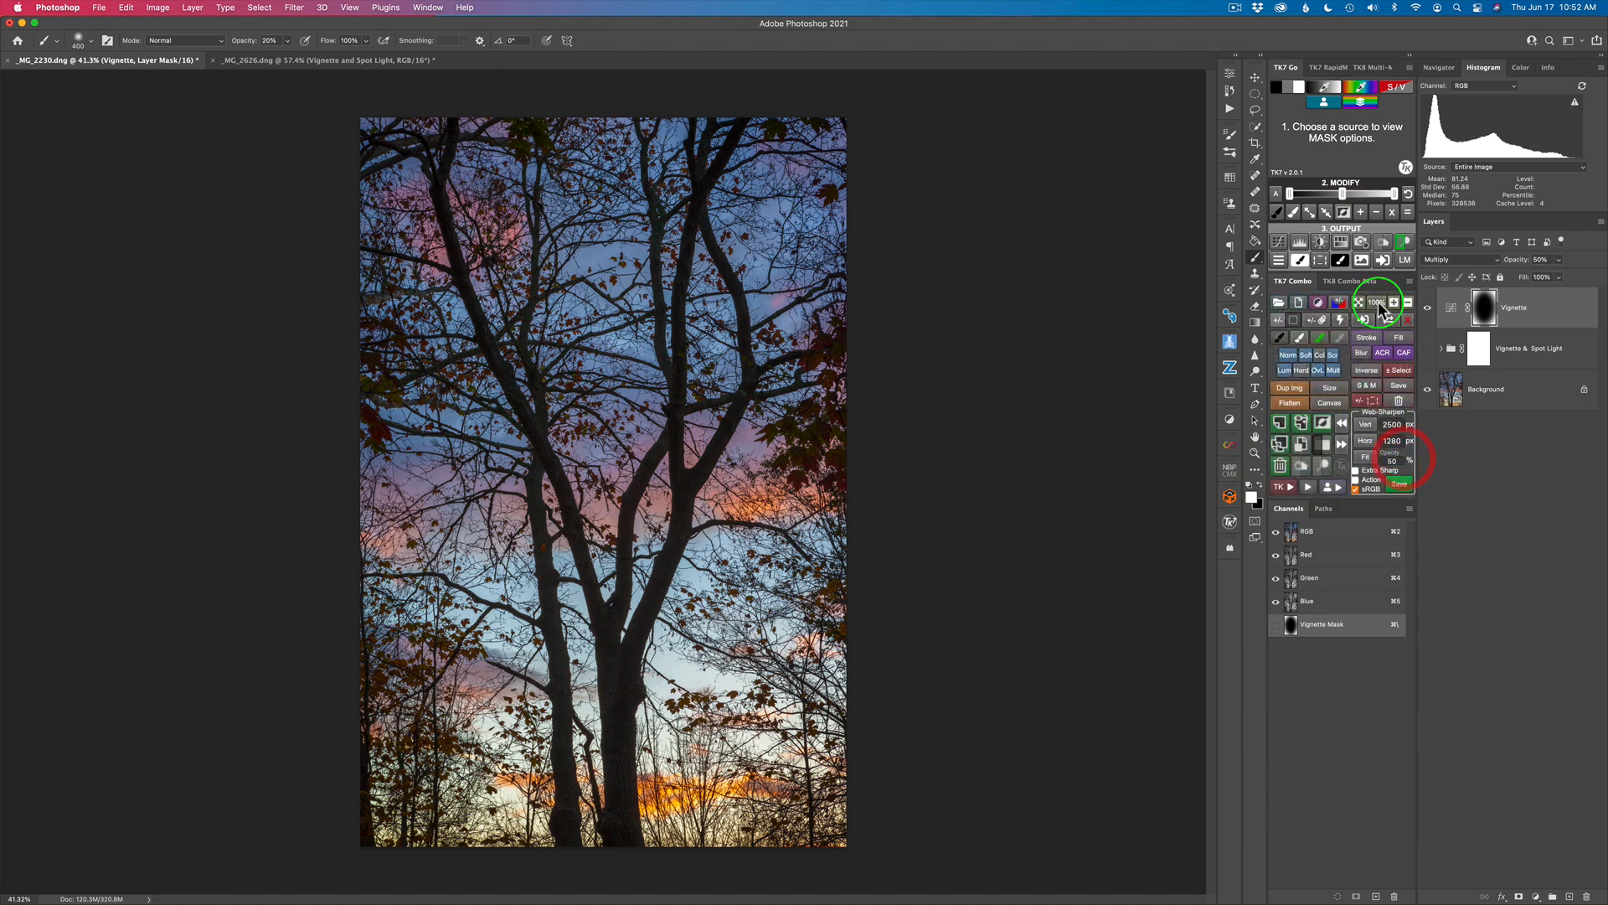
Step: Build a midtones luminosity mask and output it as a selection on a new Dodge (white paint) layer in Overlay mode
left_click(1293, 92)
left_click(1346, 164)
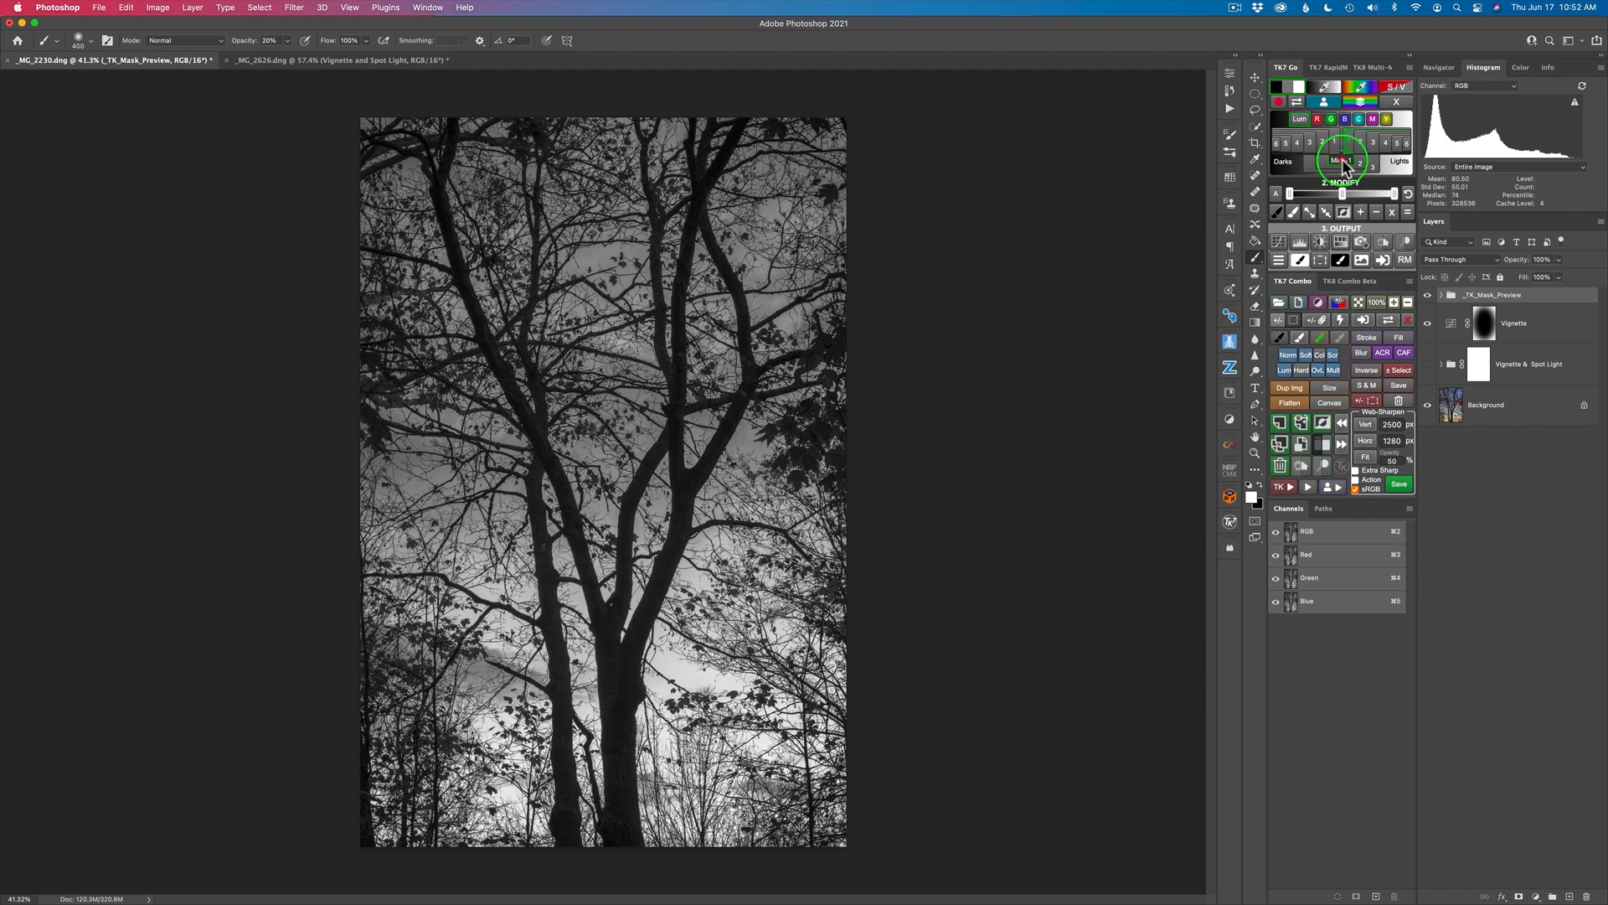
left_click(1342, 162)
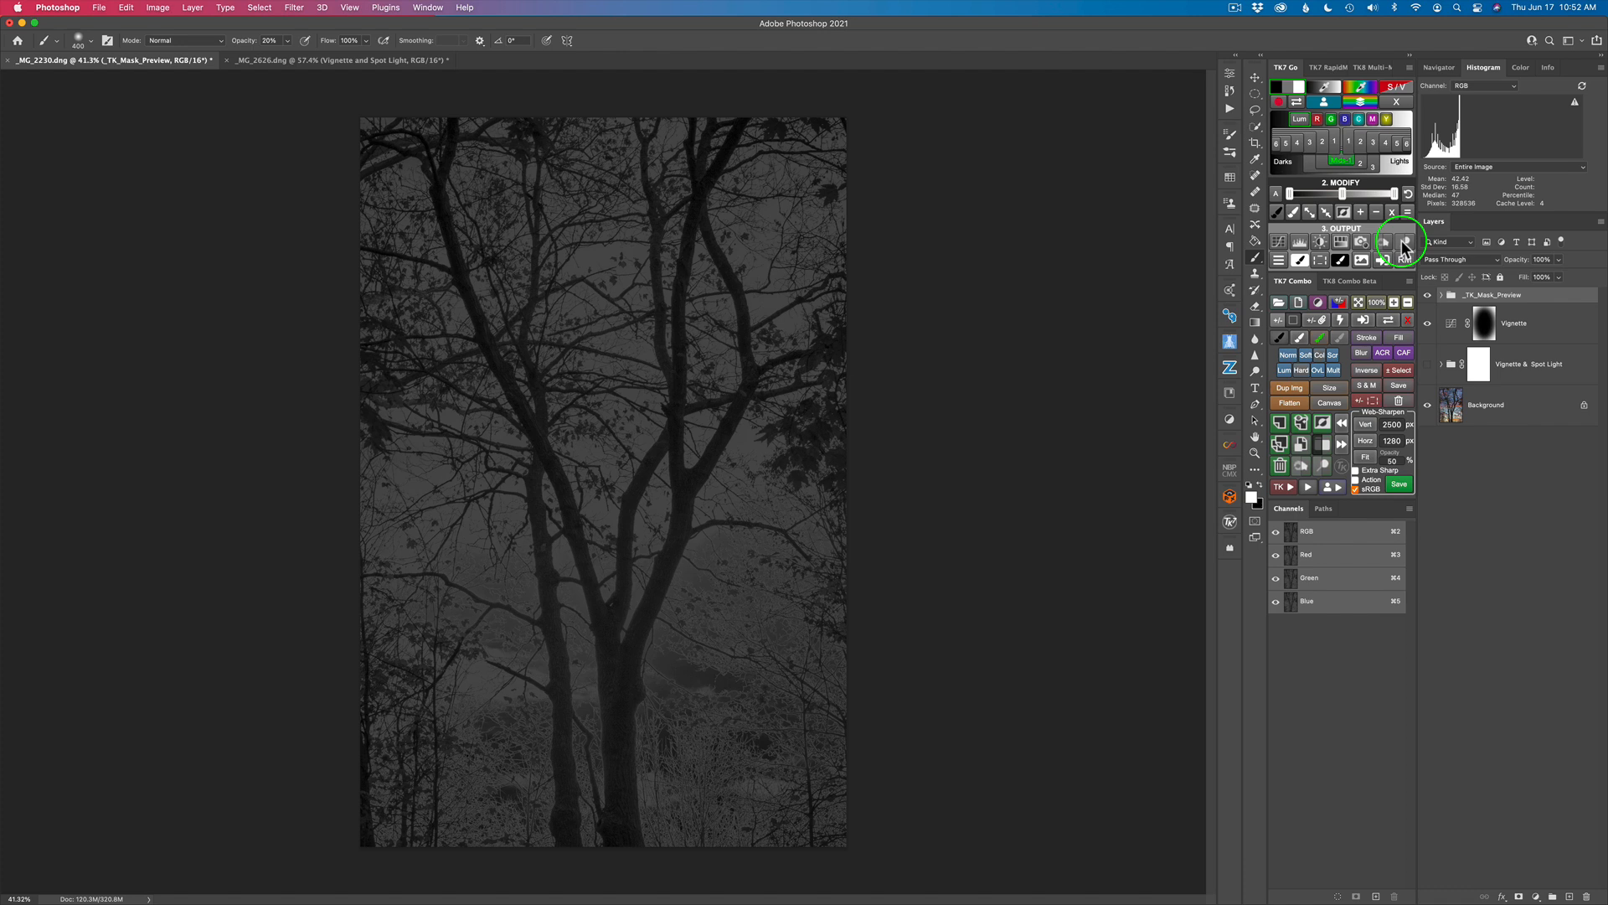
left_click(1403, 245)
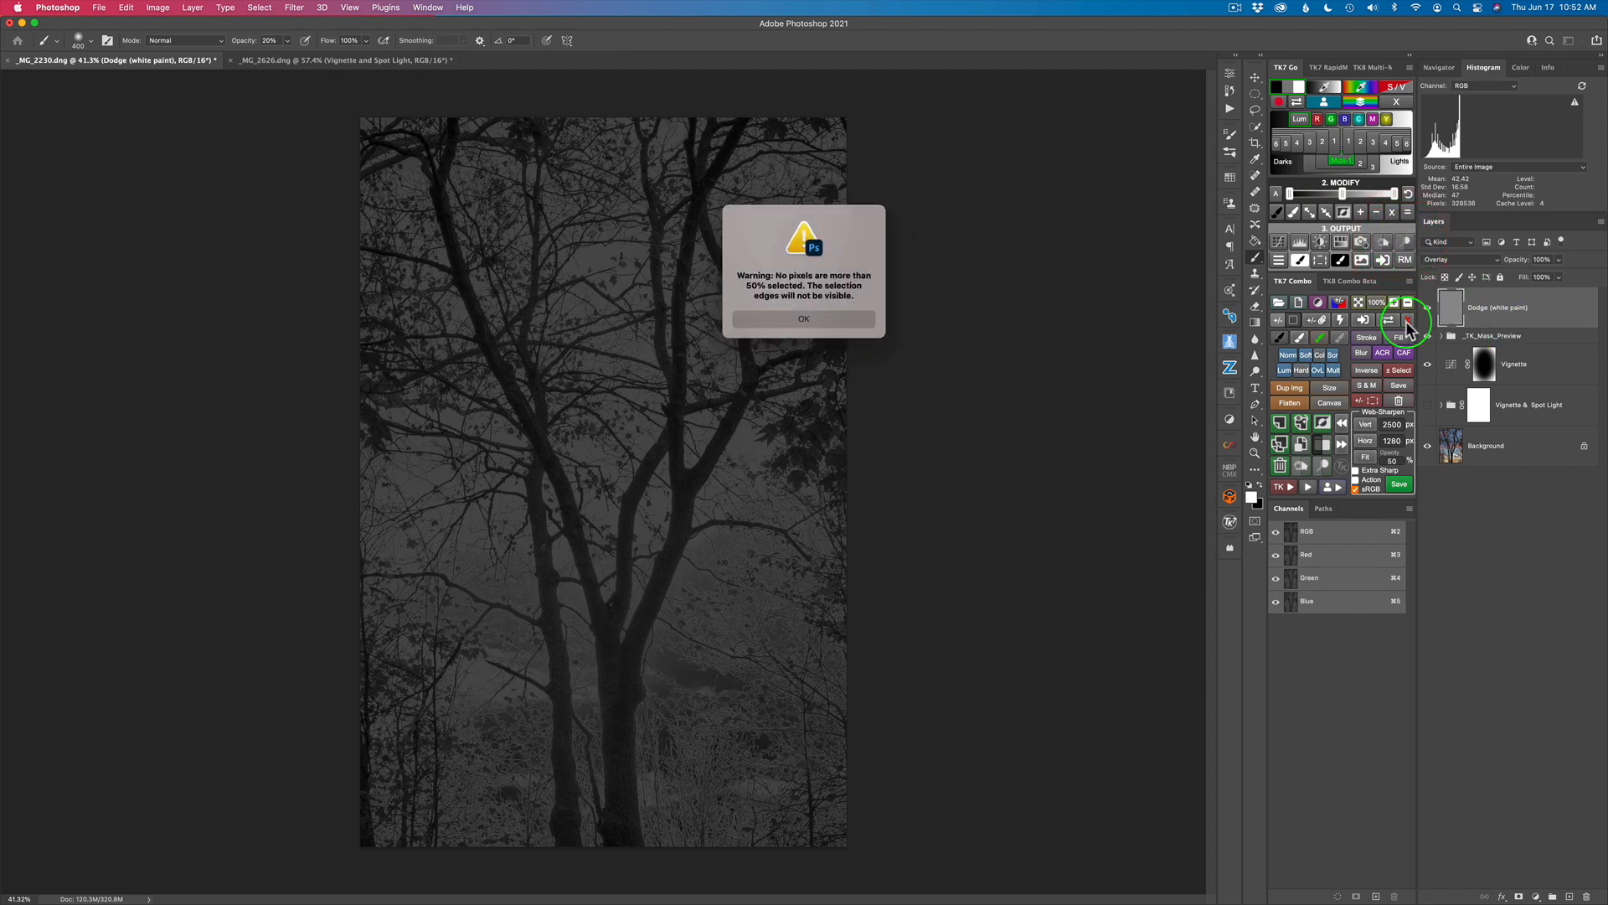
left_click(806, 319)
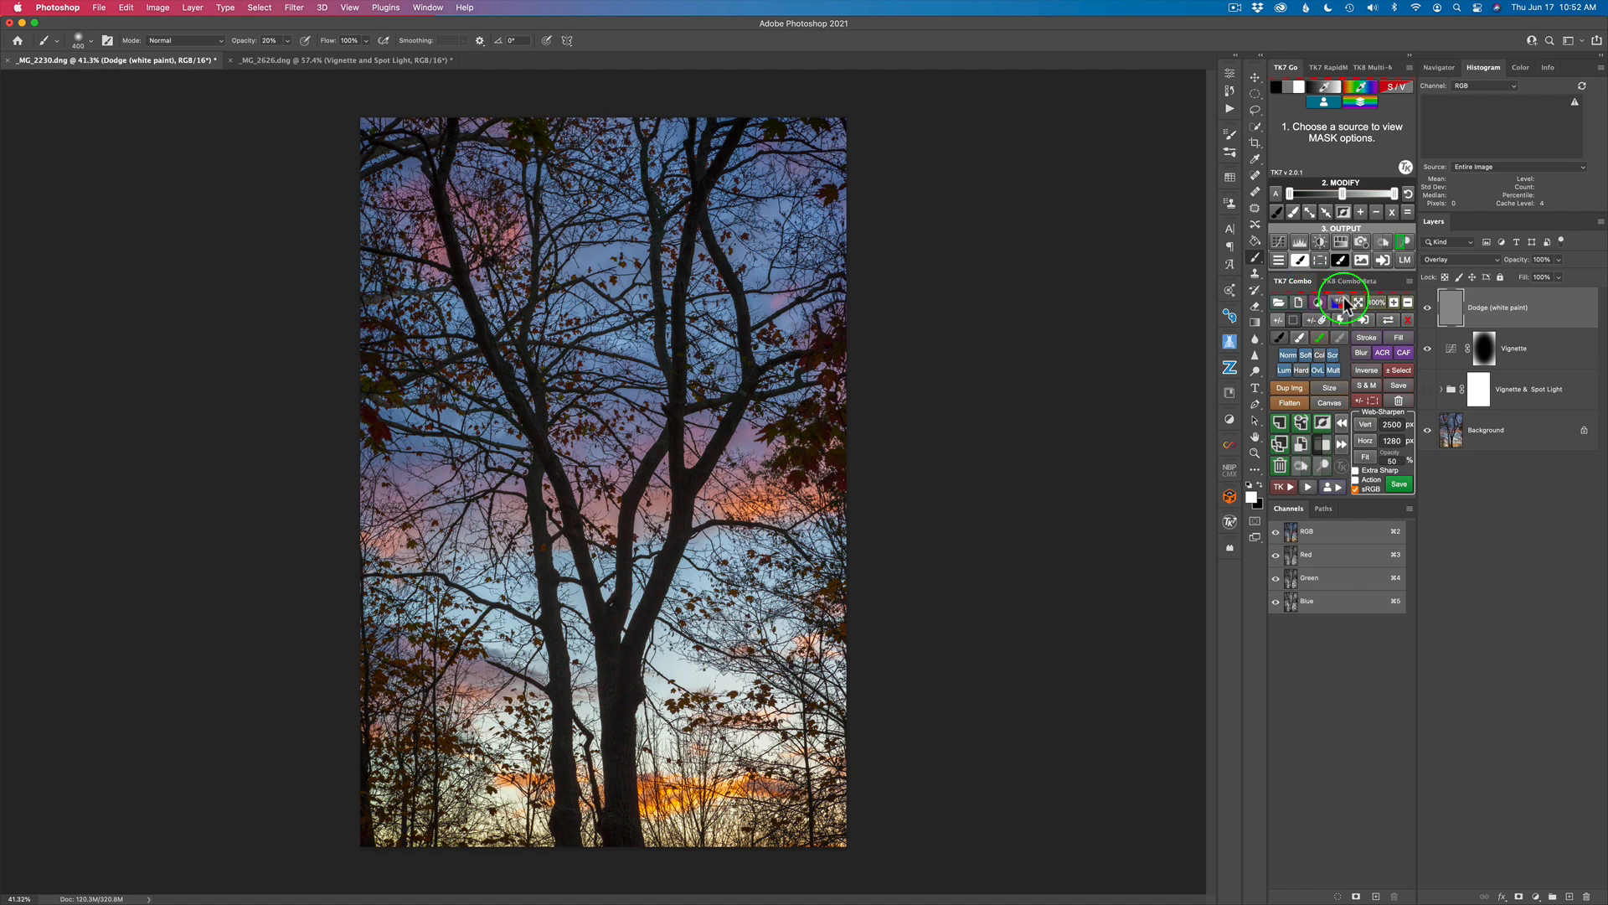
Step: Enlarge the white brush greatly and dab a spotlight onto the Dodge layer at the centre of the trees
left_click(1453, 313)
left_click_drag(557, 485, 972, 492)
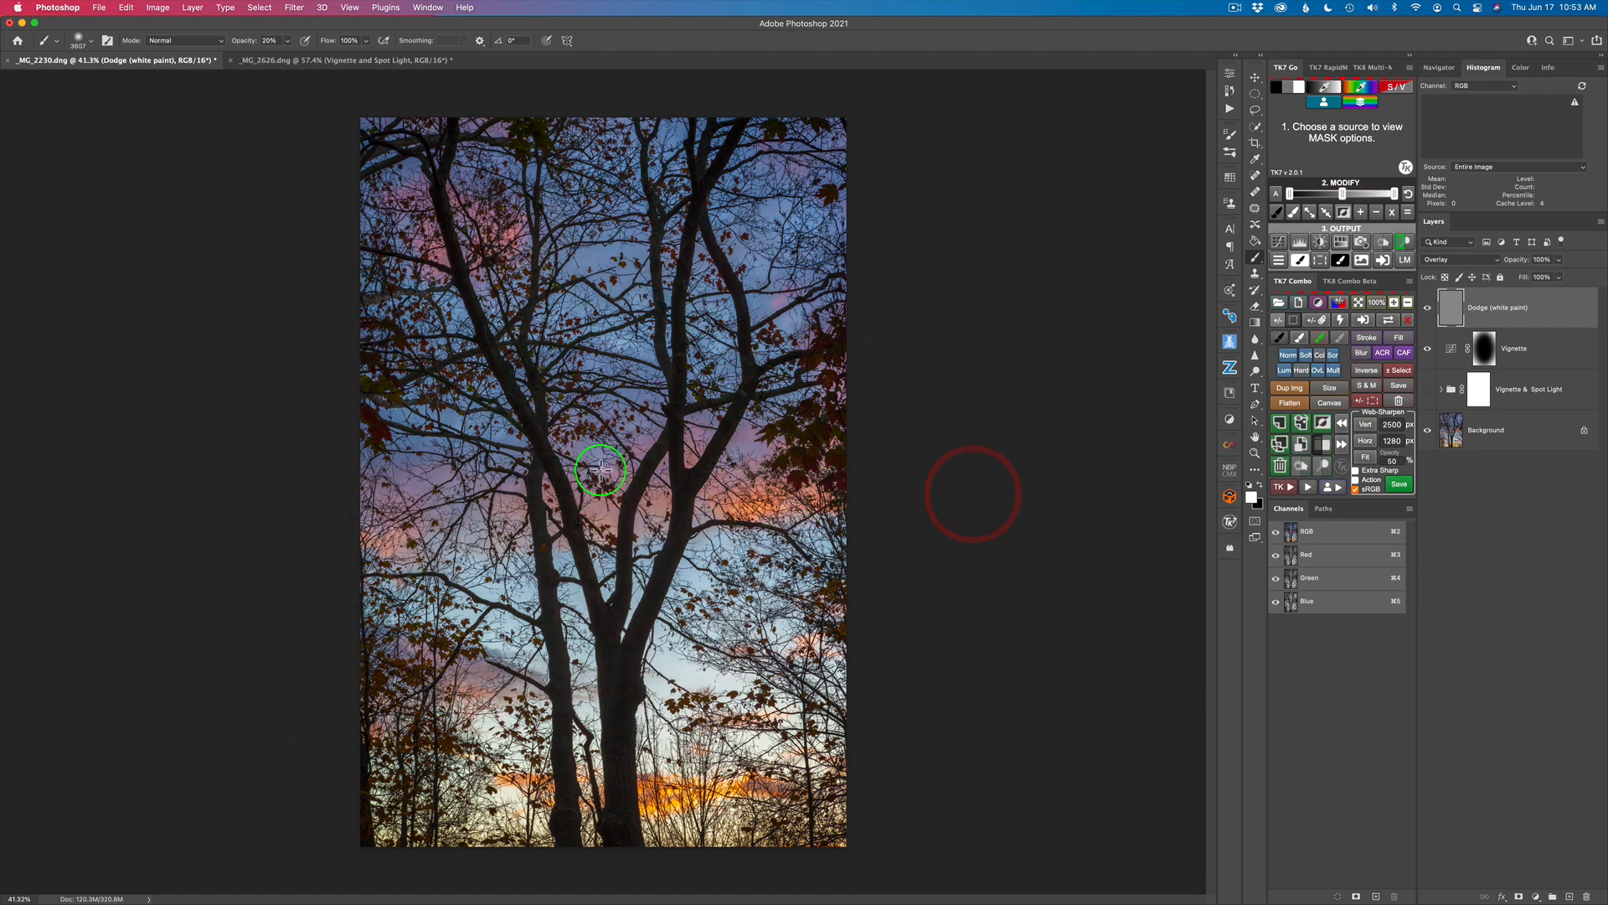
left_click(610, 470)
left_click(608, 474)
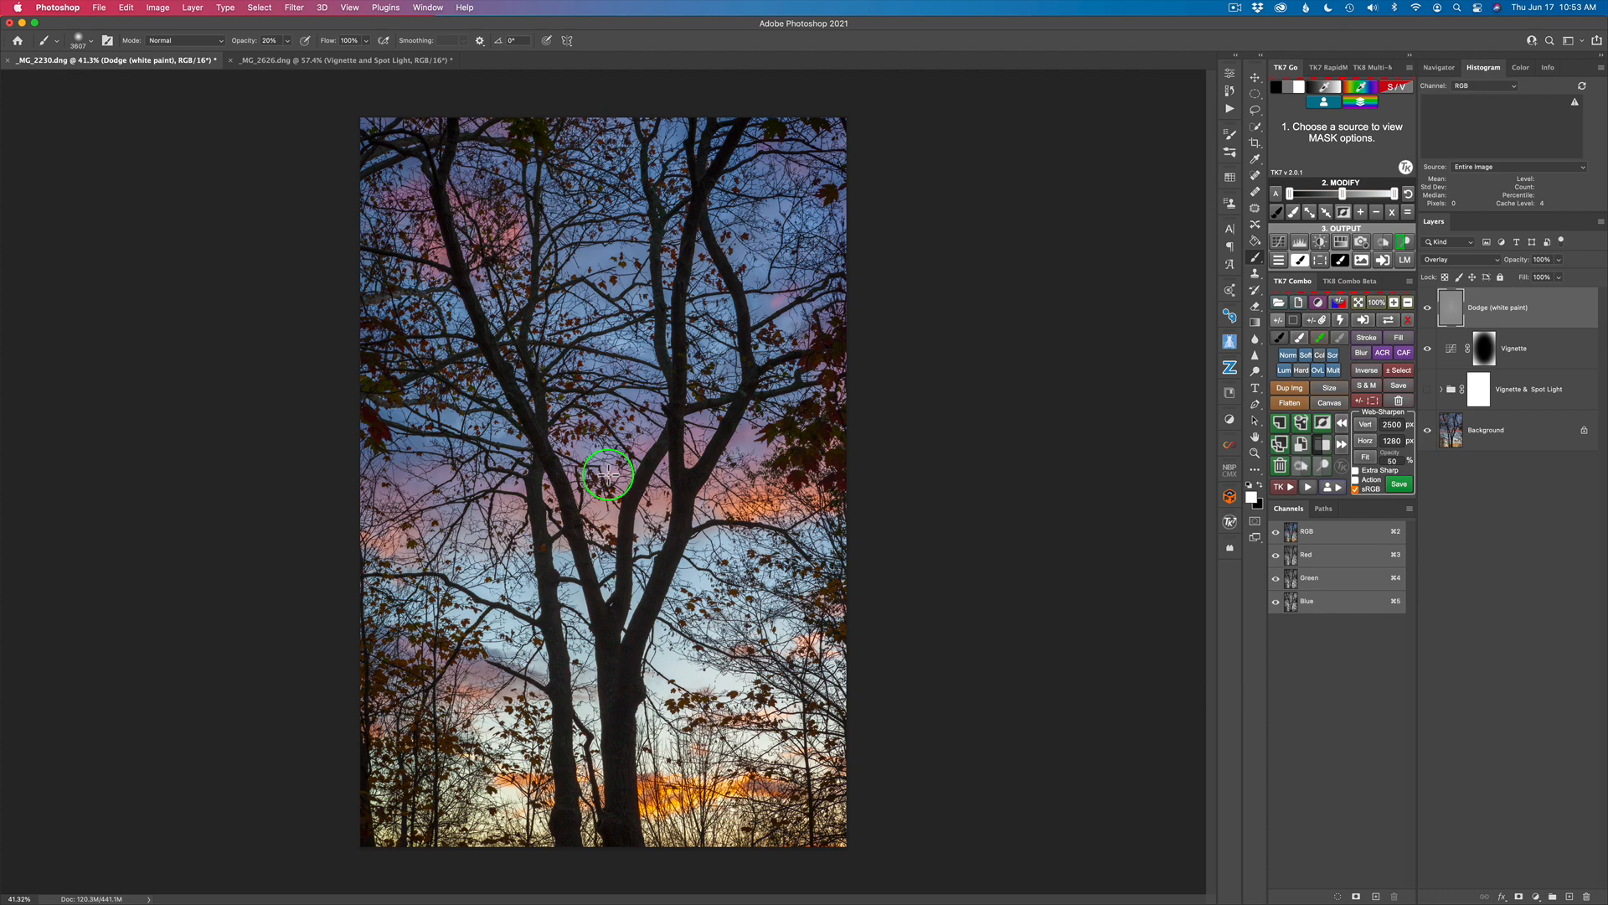
left_click(608, 475)
Step: Compare the image with and without the Dodge (white paint) layer several times
left_click(1428, 311)
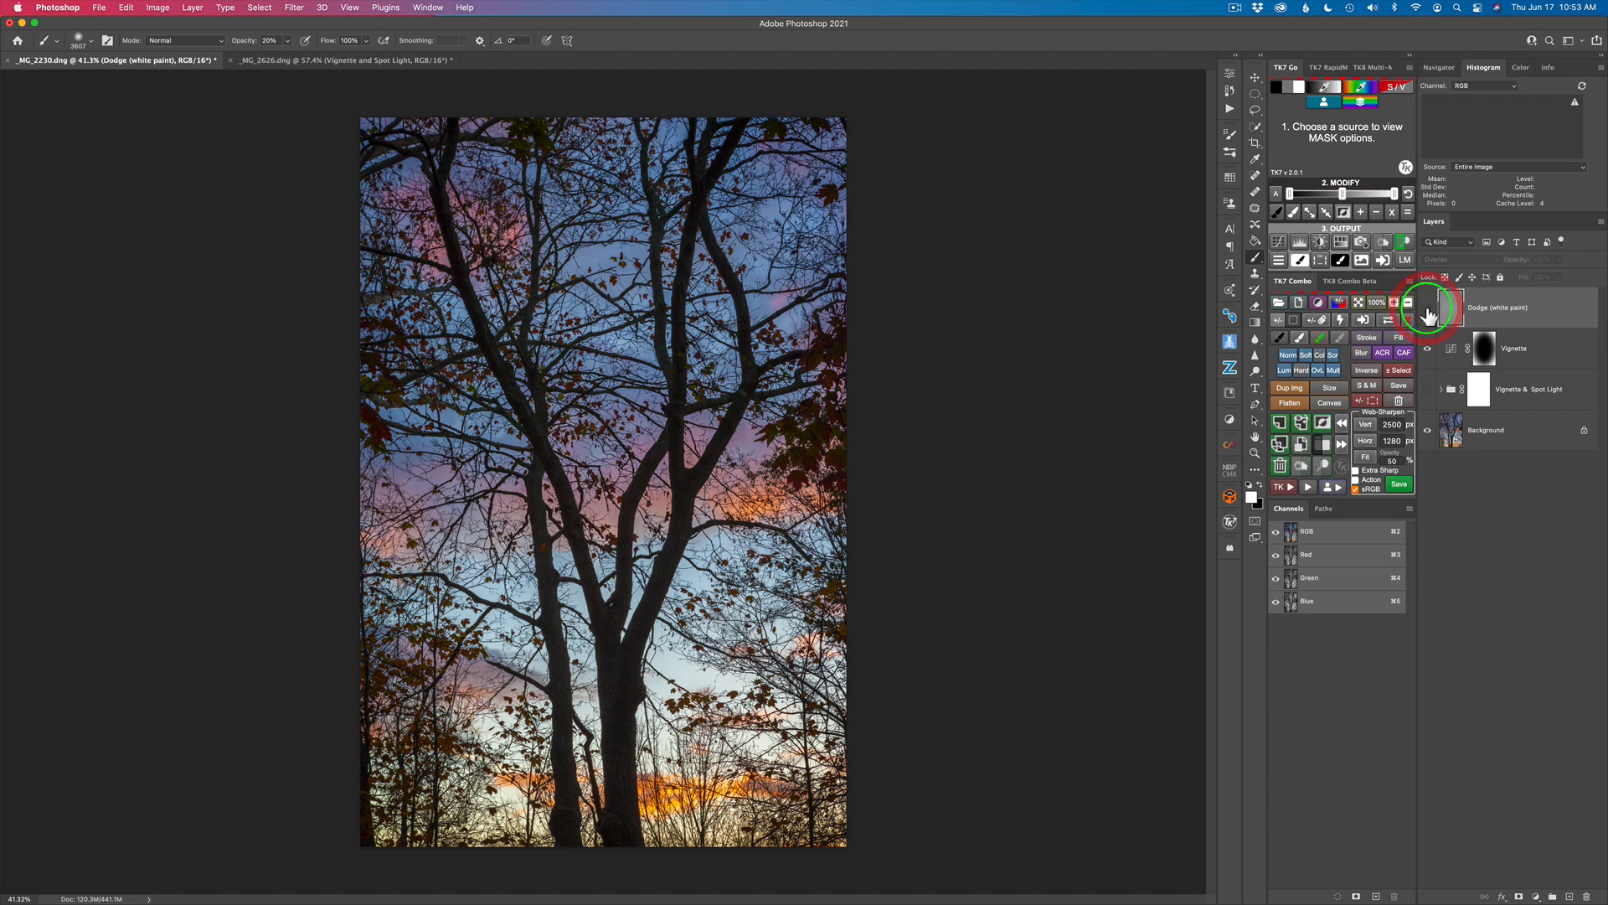
left_click(1428, 312)
left_click(1428, 312)
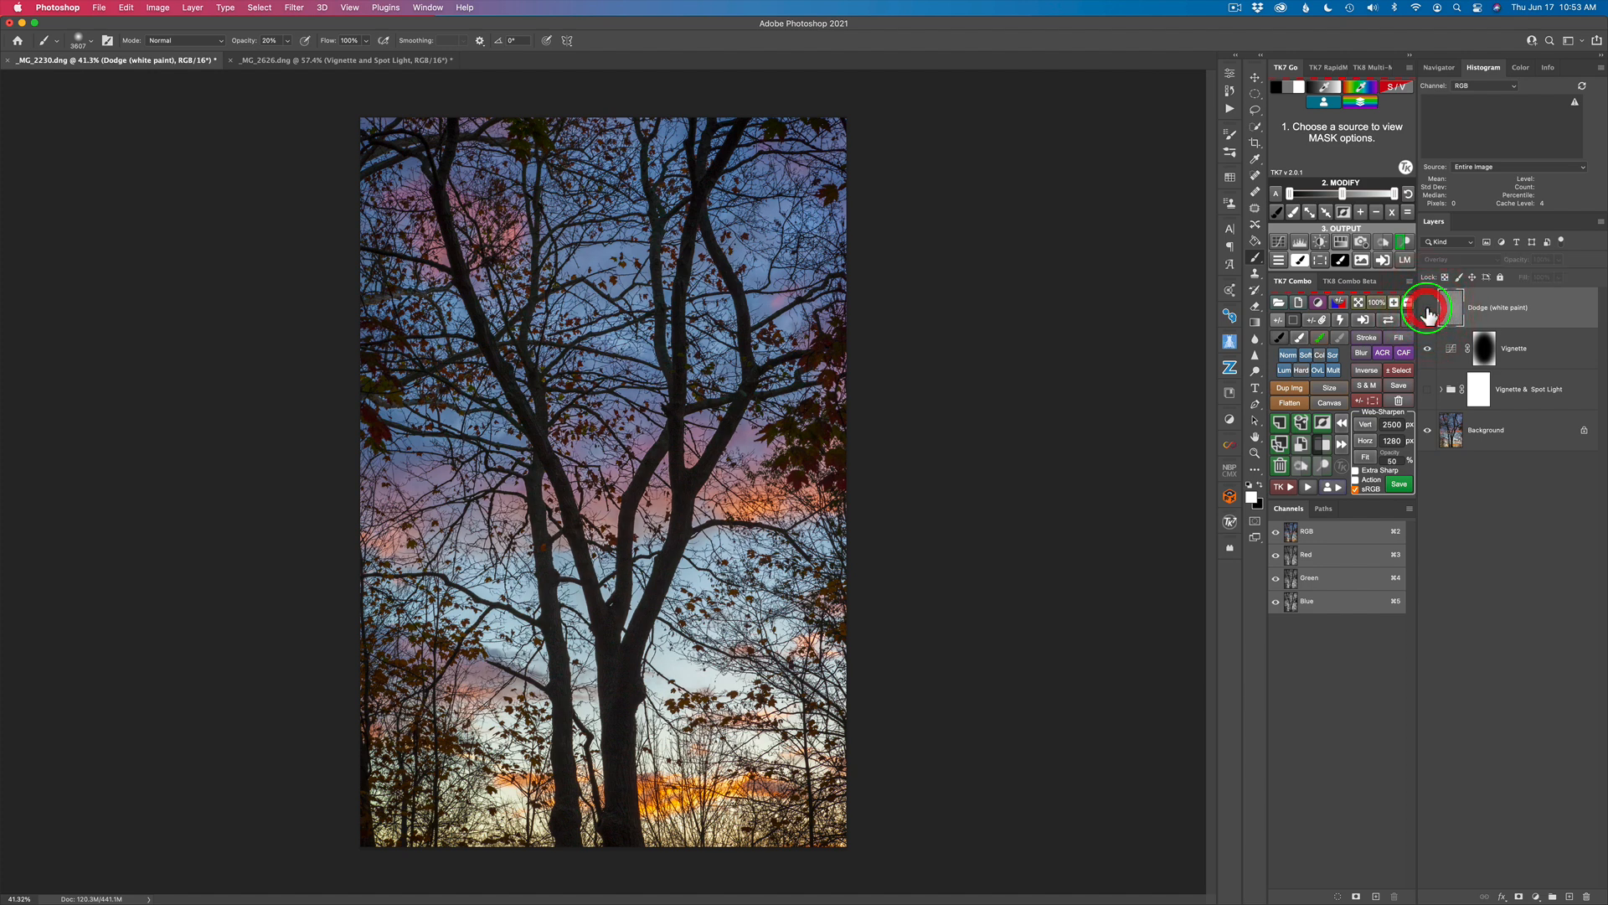
left_click(1428, 312)
left_click(1429, 312)
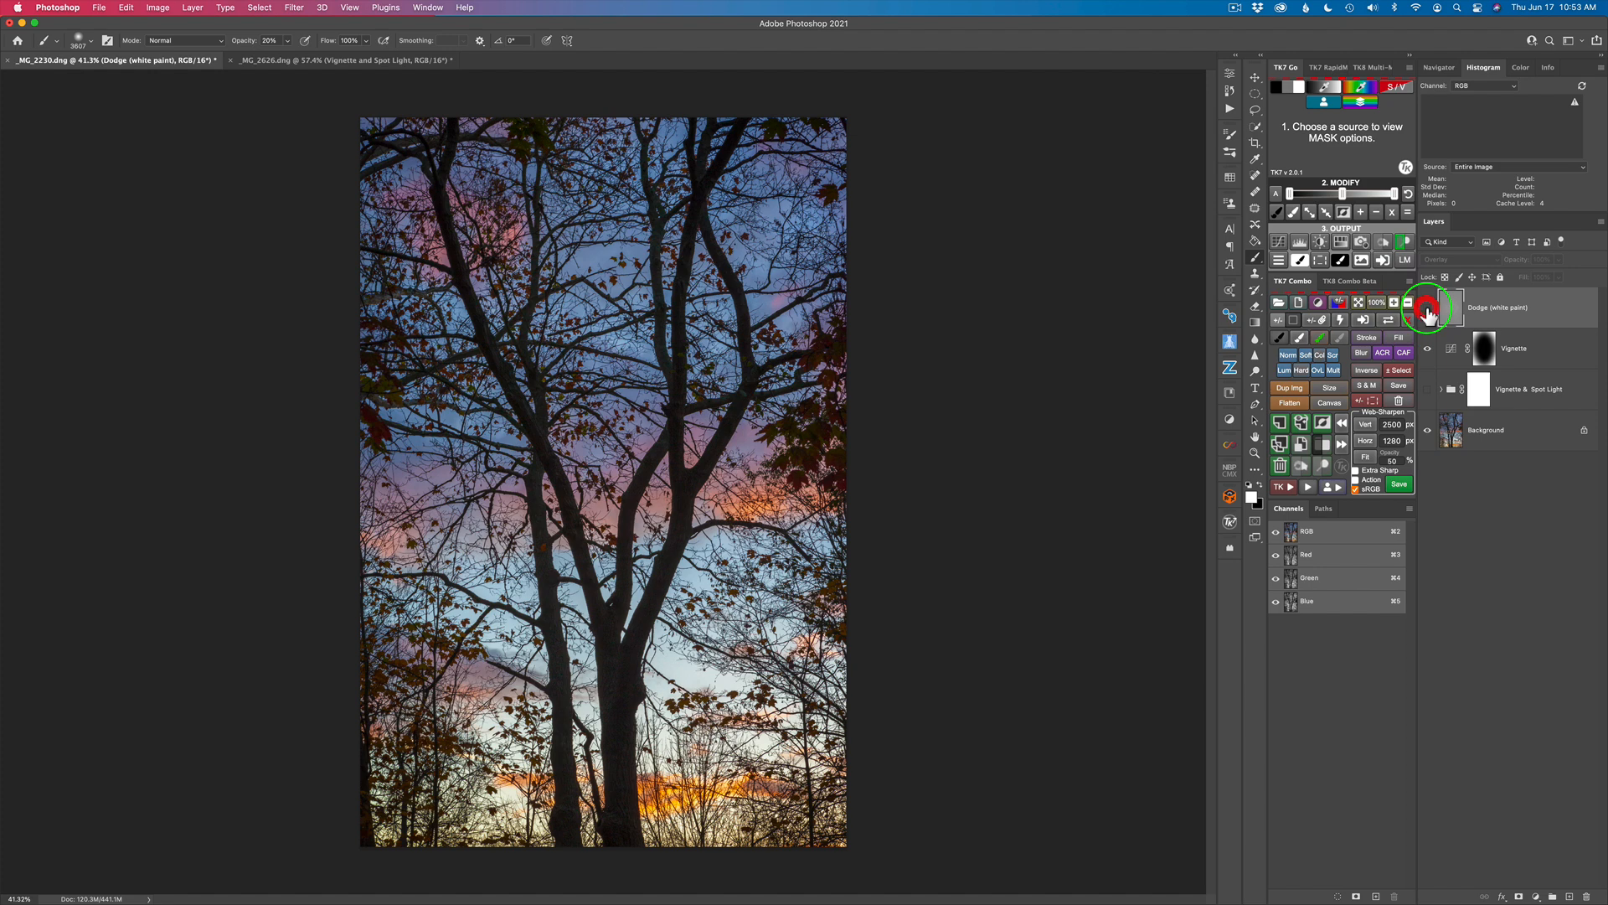
left_click(1428, 311)
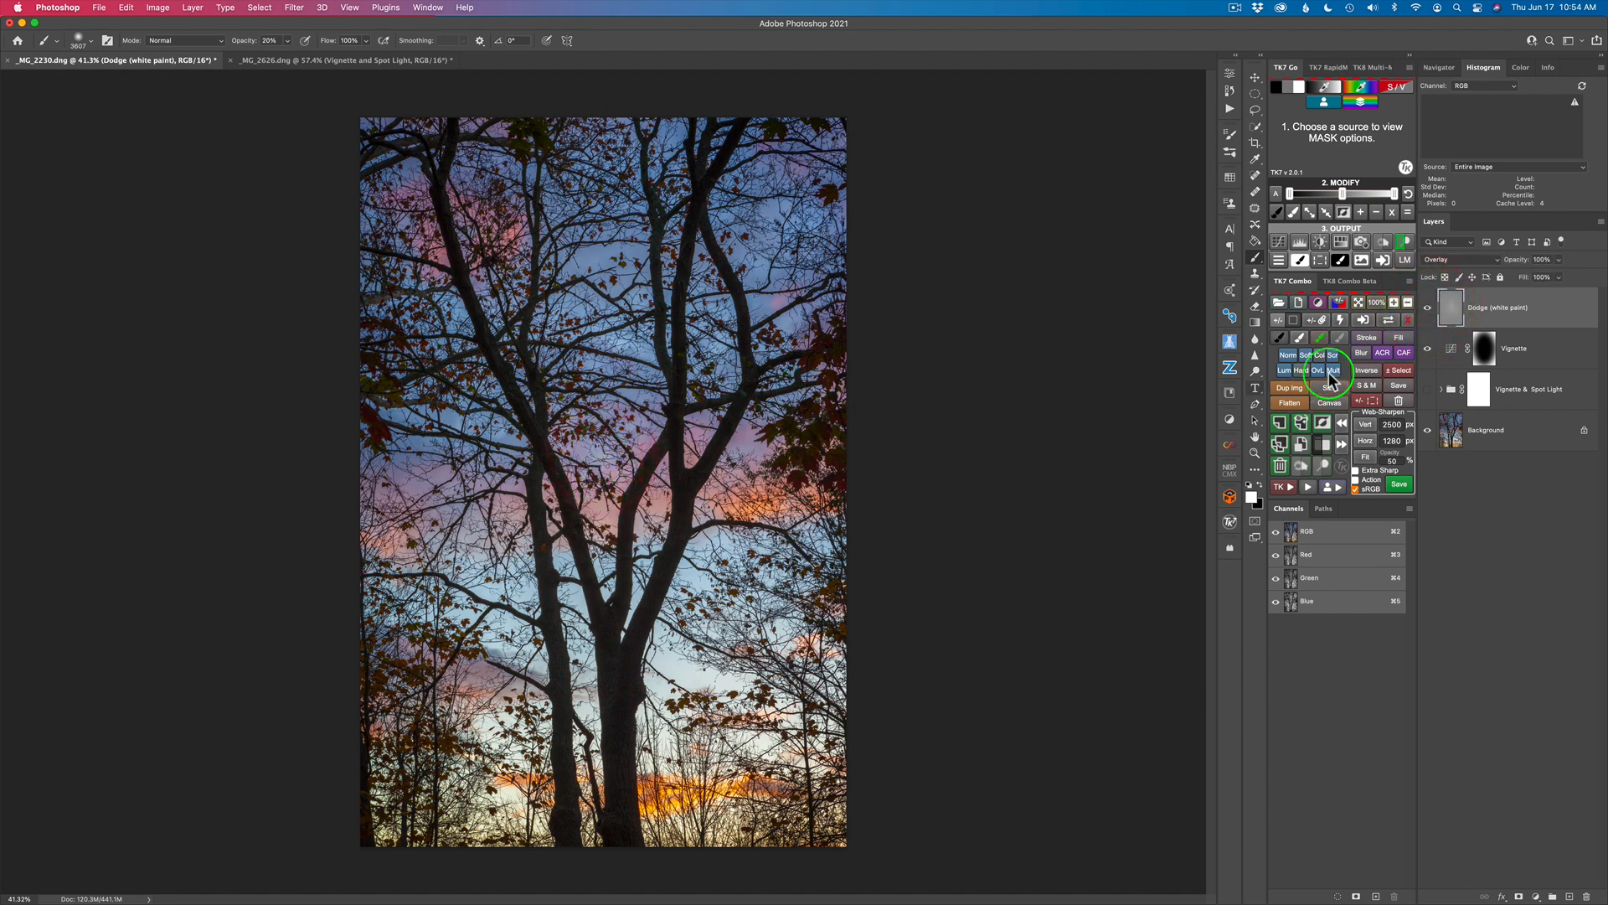
Step: View the Dodge (white paint) layer alone to inspect the painted spotlight, and bring the other layers back
left_click(1428, 311)
left_click(1427, 312)
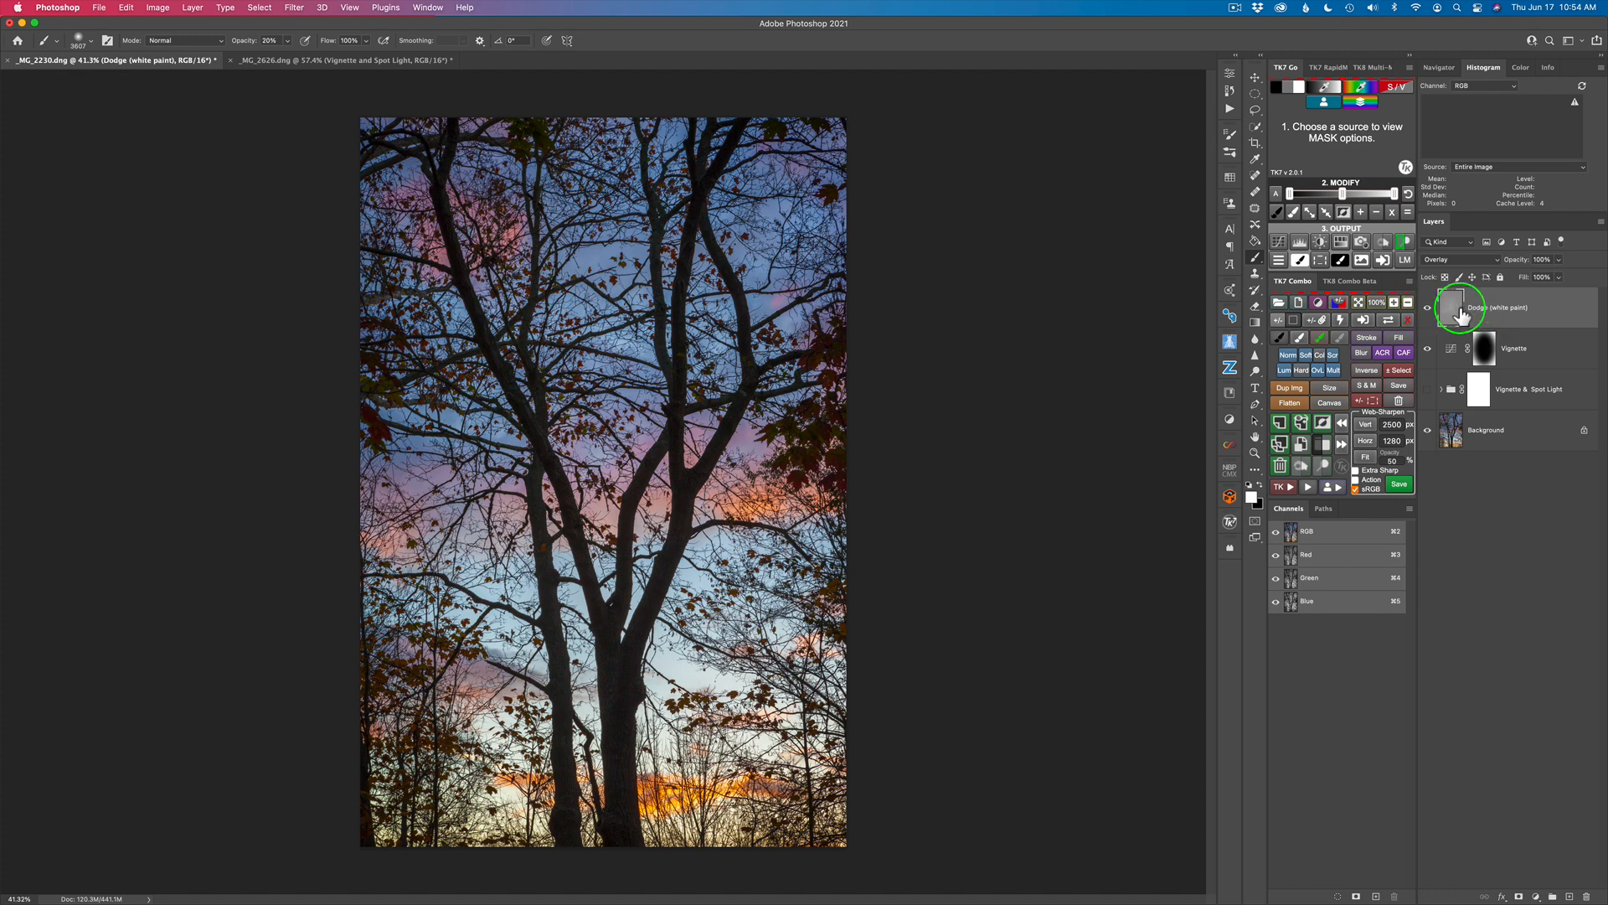
left_click(1428, 311, "alt")
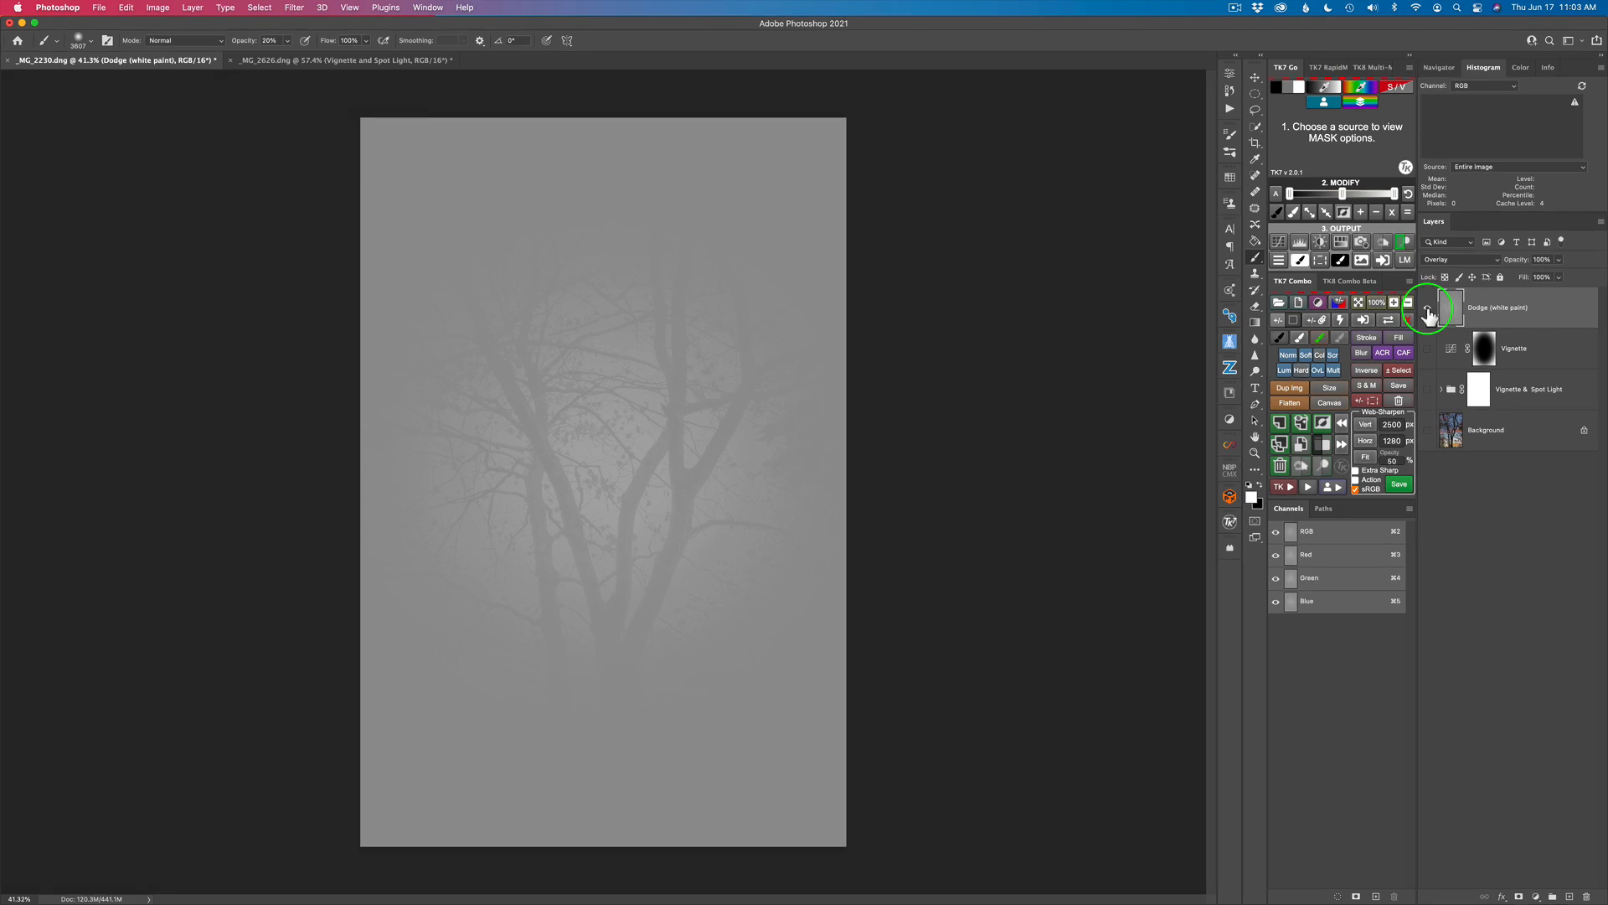
left_click(1428, 308, "alt")
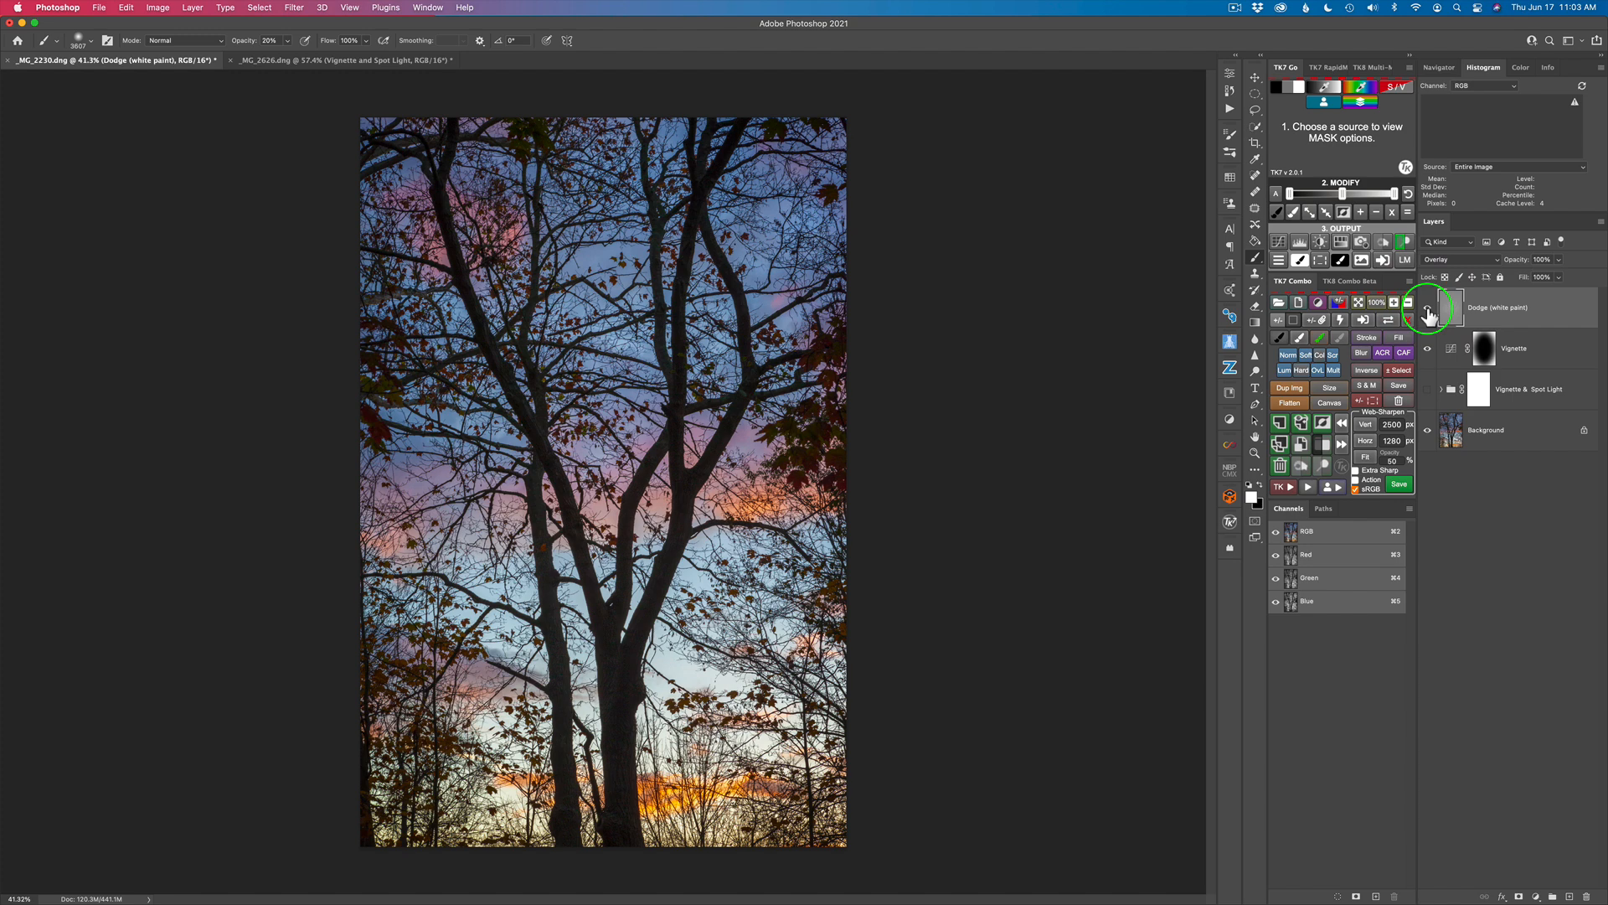
Step: Check the image without the Dodge layer, and compare the Background alone against the combined dodge and vignette effect
left_click(1429, 309)
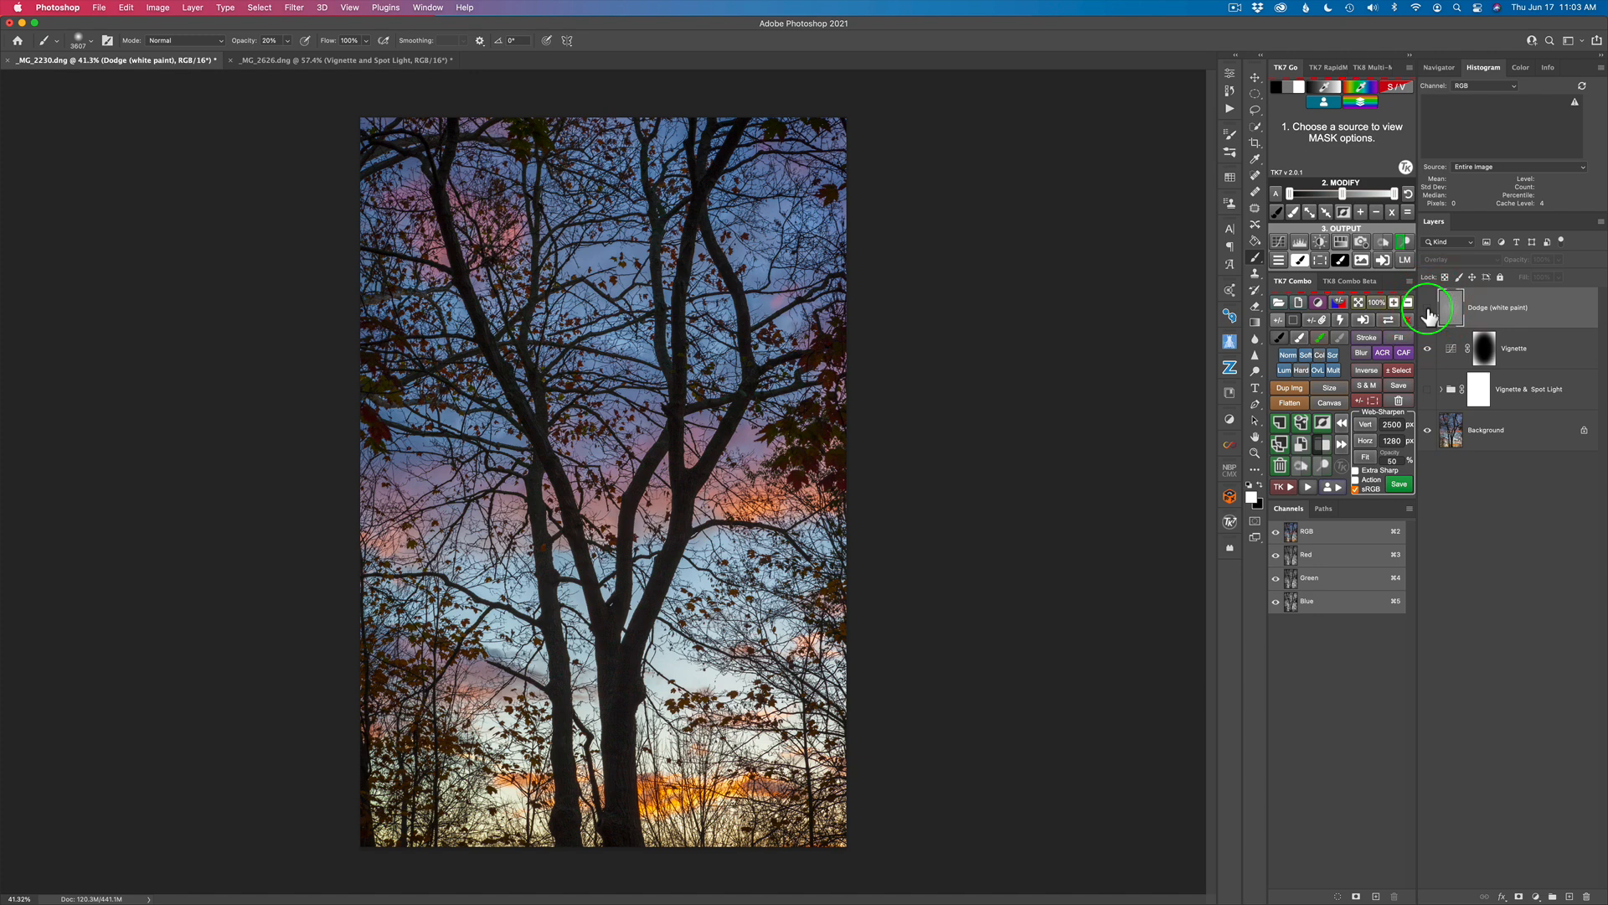
left_click(1429, 312)
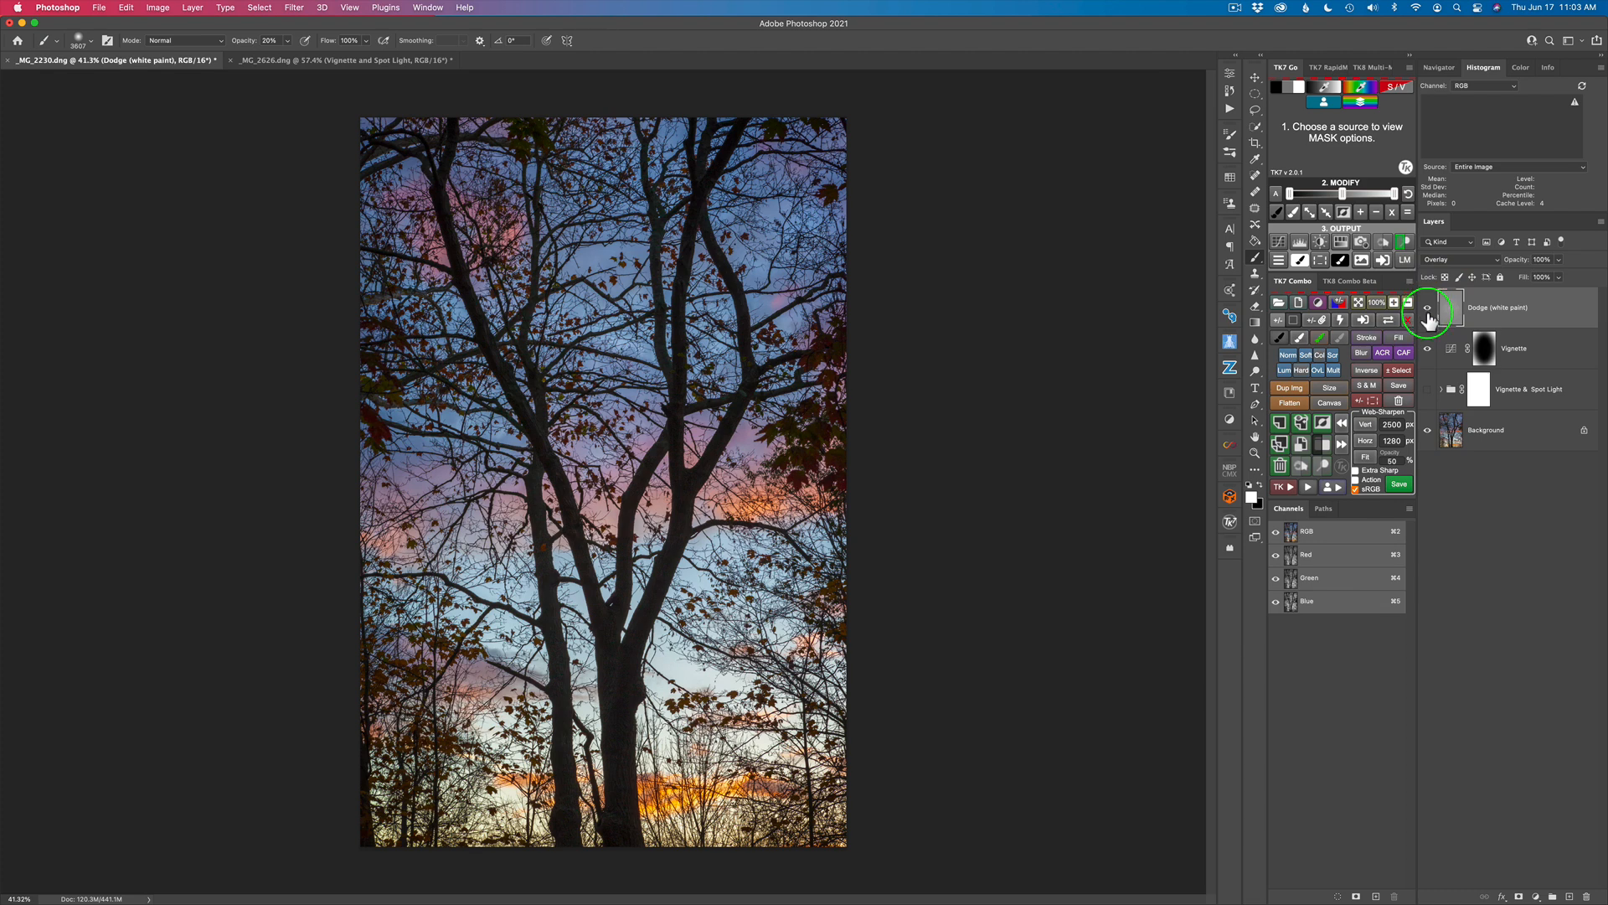
left_click(1428, 432, "alt")
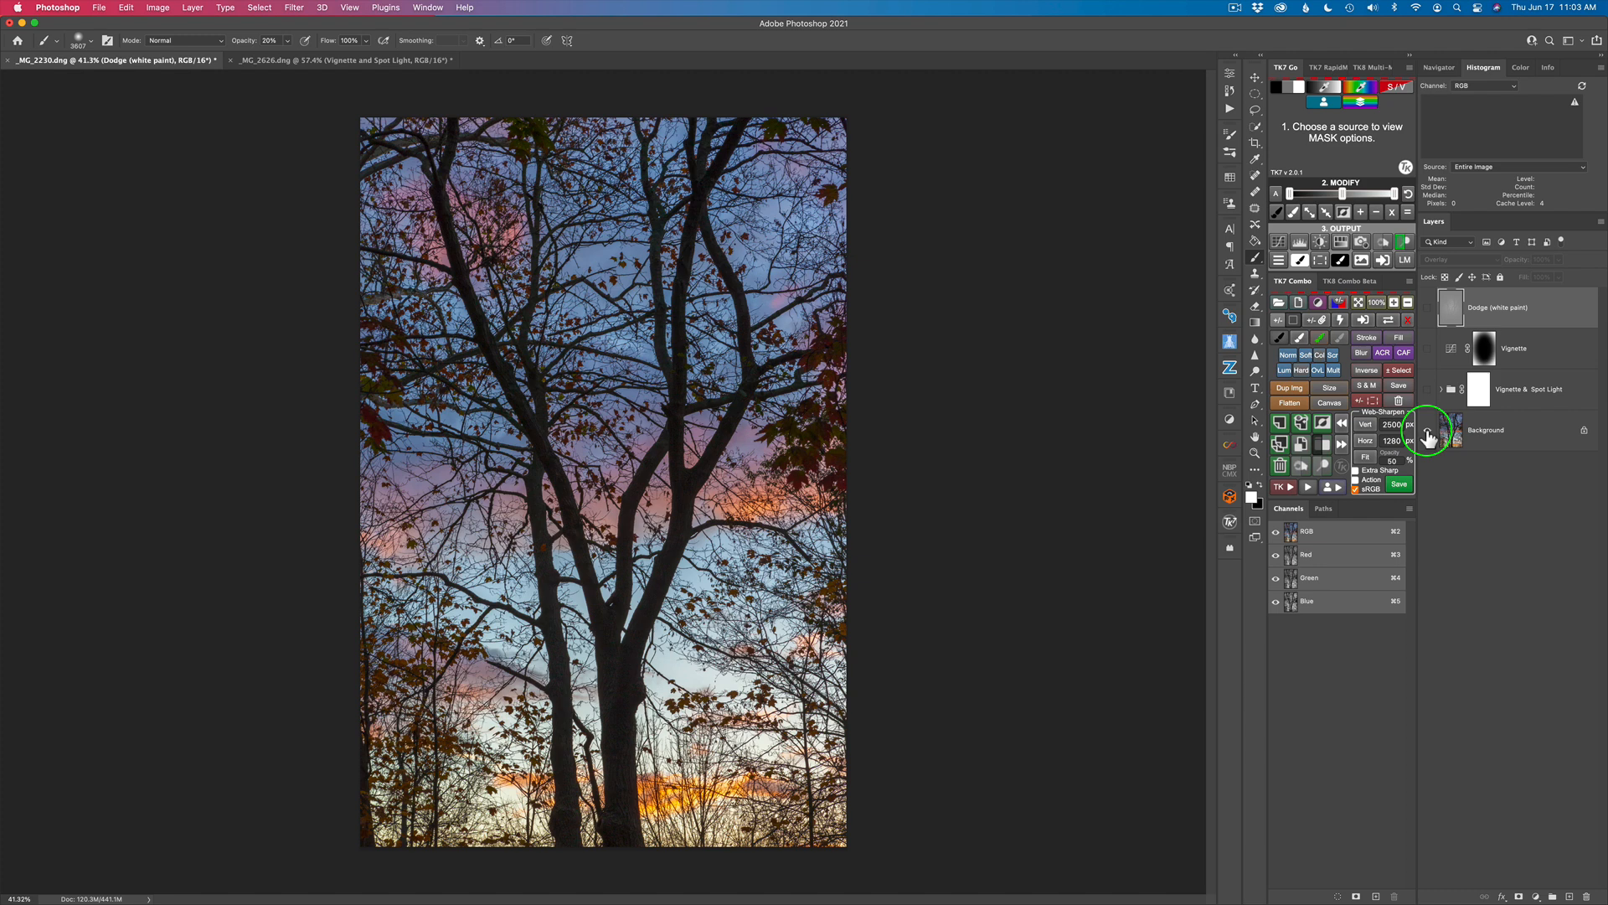
left_click(1428, 433, "alt")
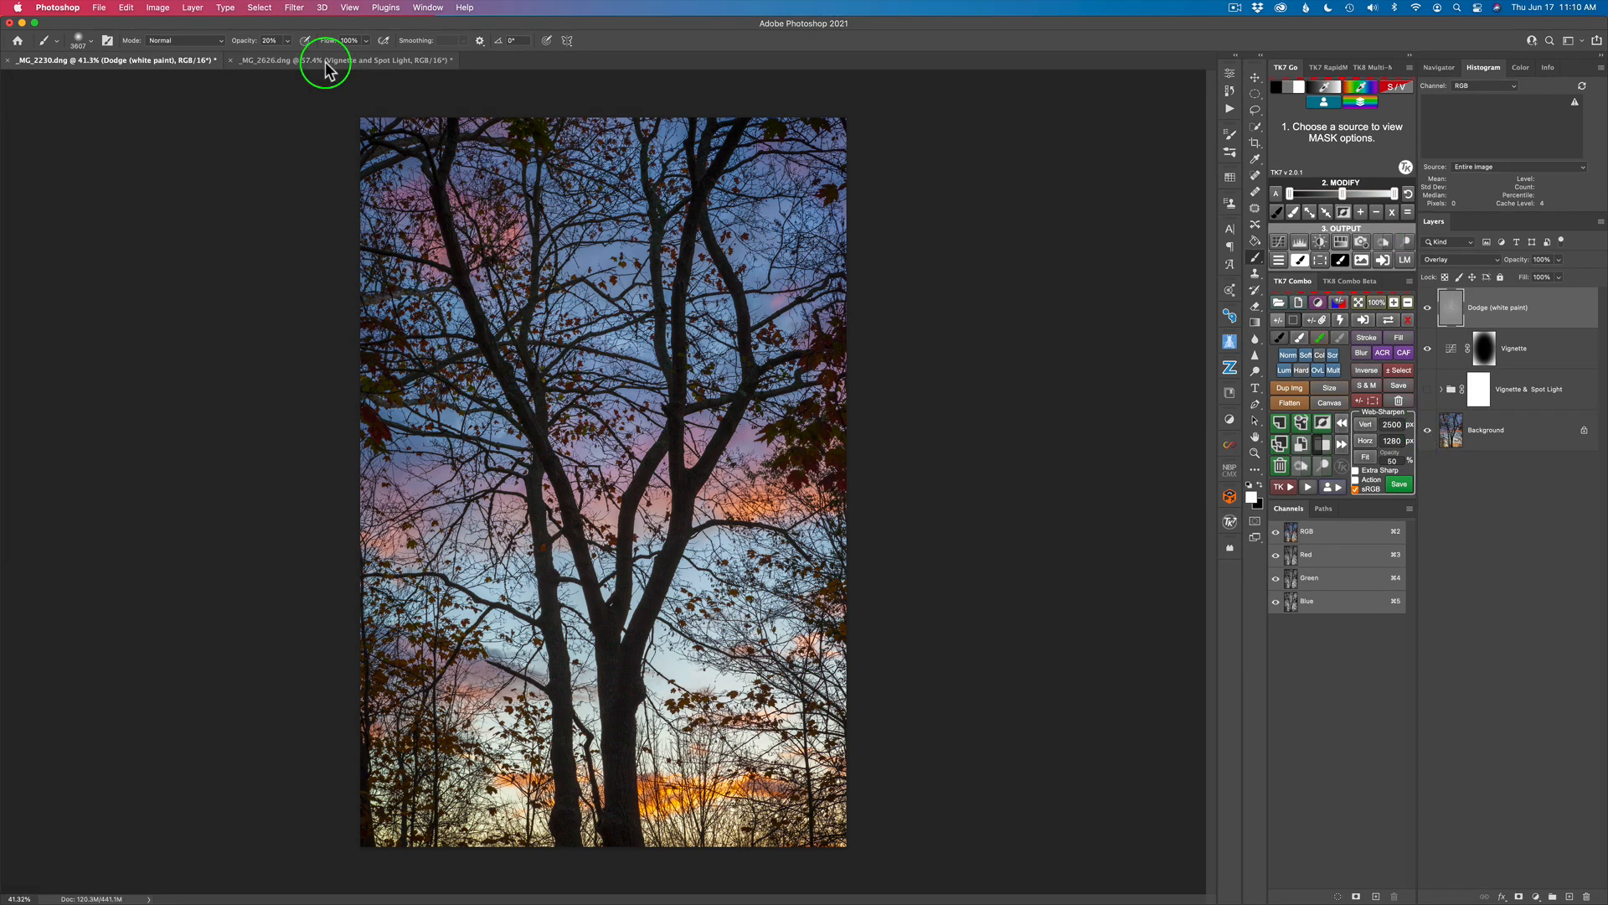
Step: Switch to _MG_2626.dng and compare the image with and without the Vignette and Spot Light group
left_click(325, 60)
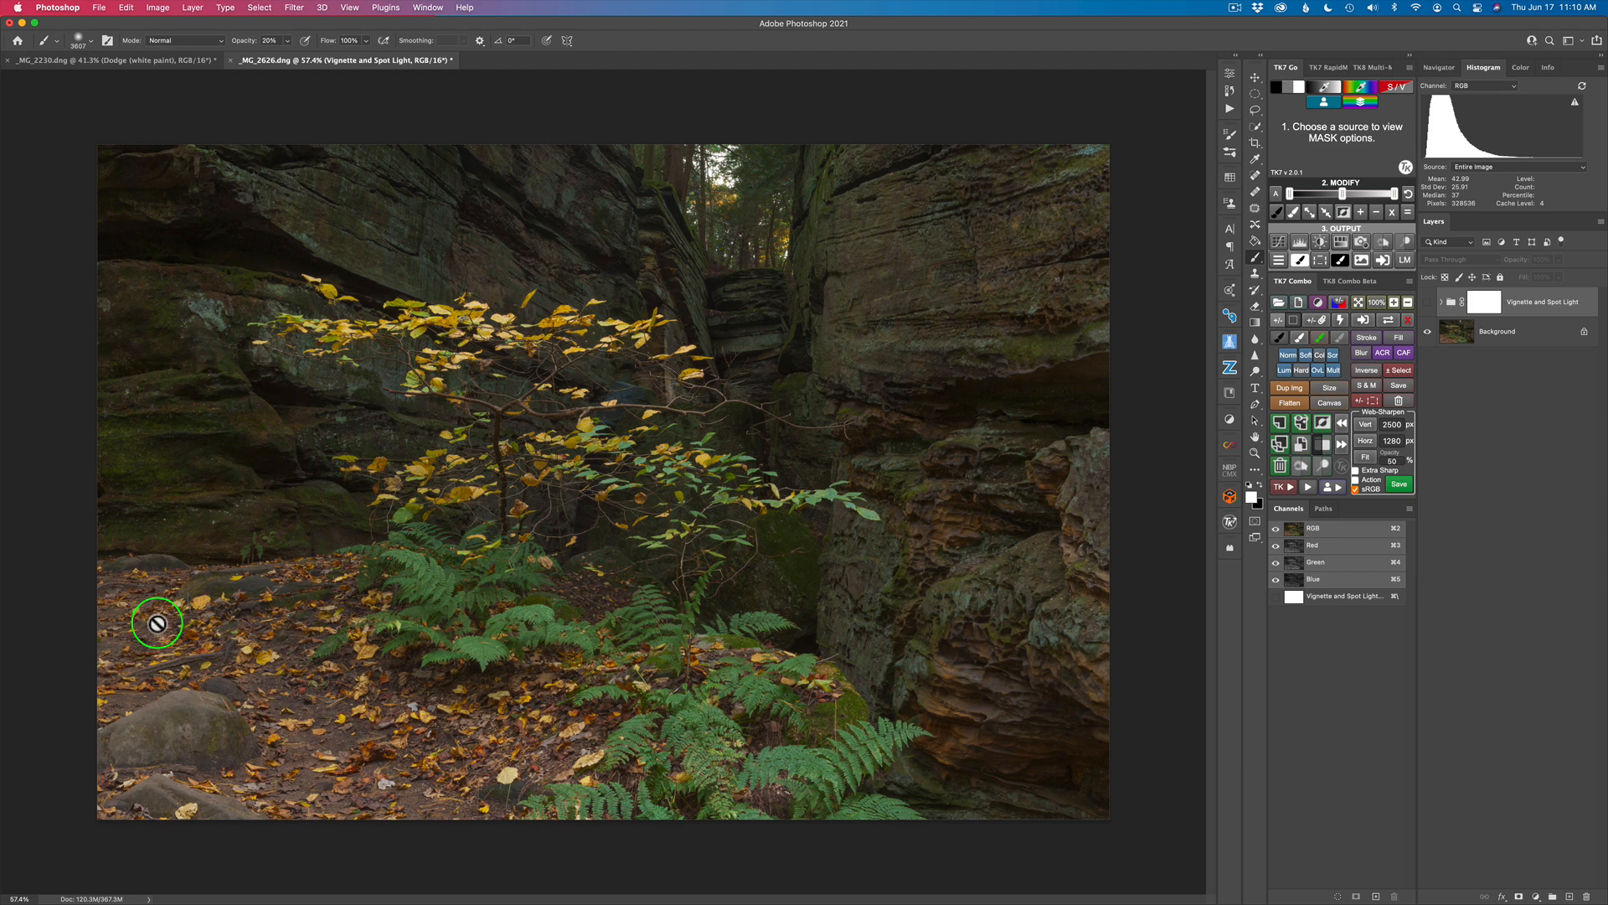
left_click(1428, 303)
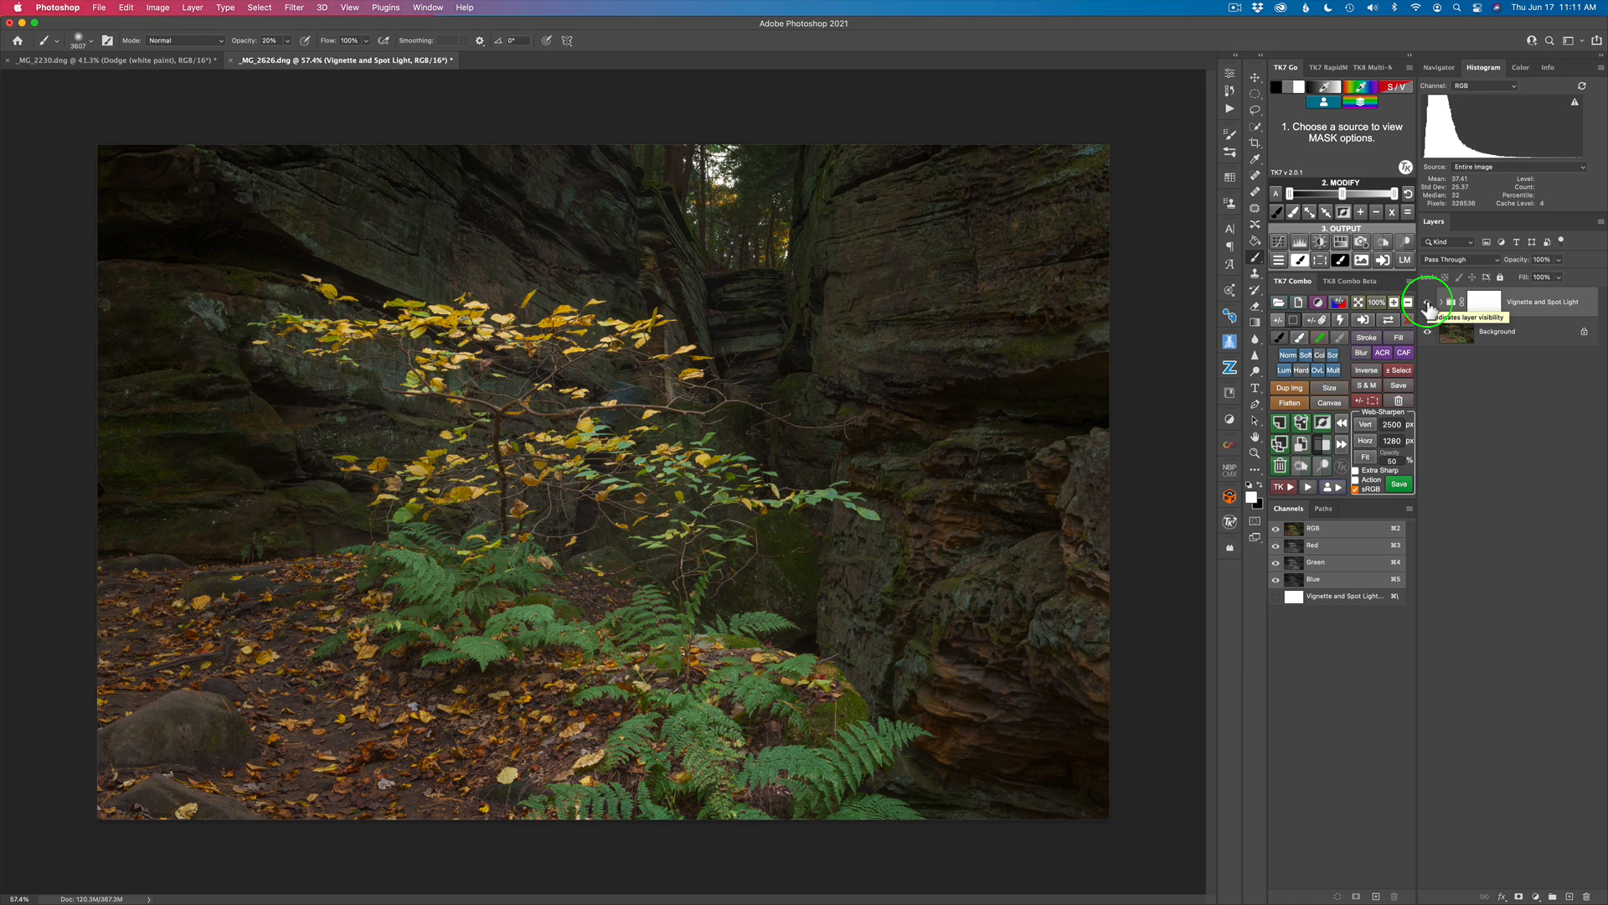
left_click(1428, 306)
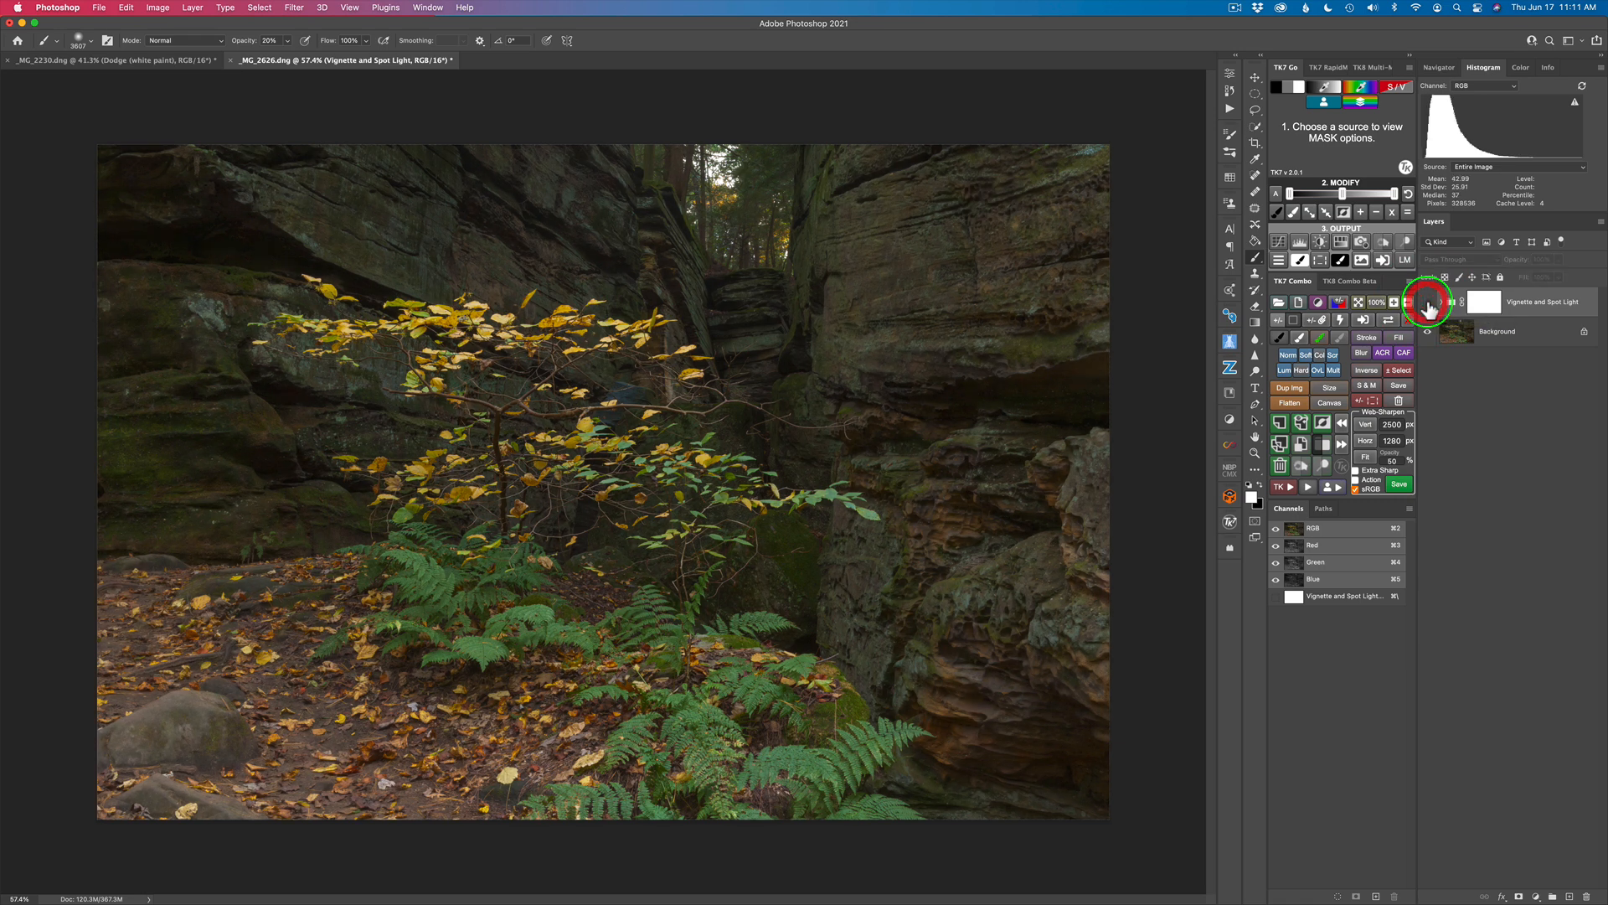
Step: Compare the image with and without the Vignette and Spot Light group, inspect the layers inside it, and leave the group hidden and collapsed
left_click(1429, 305)
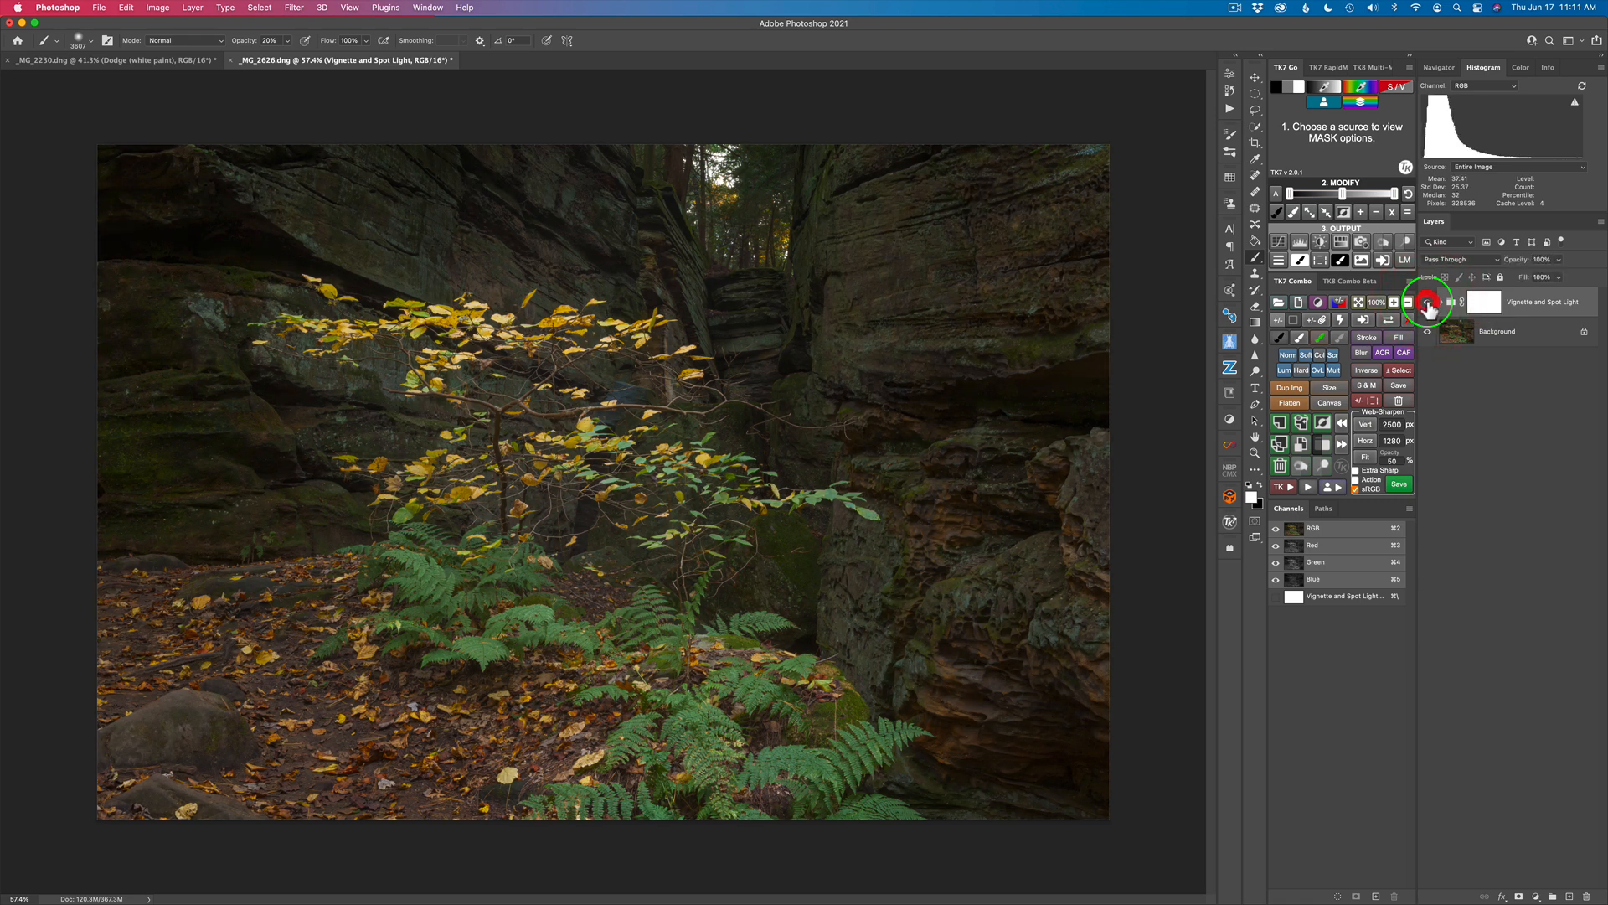
left_click(1443, 303)
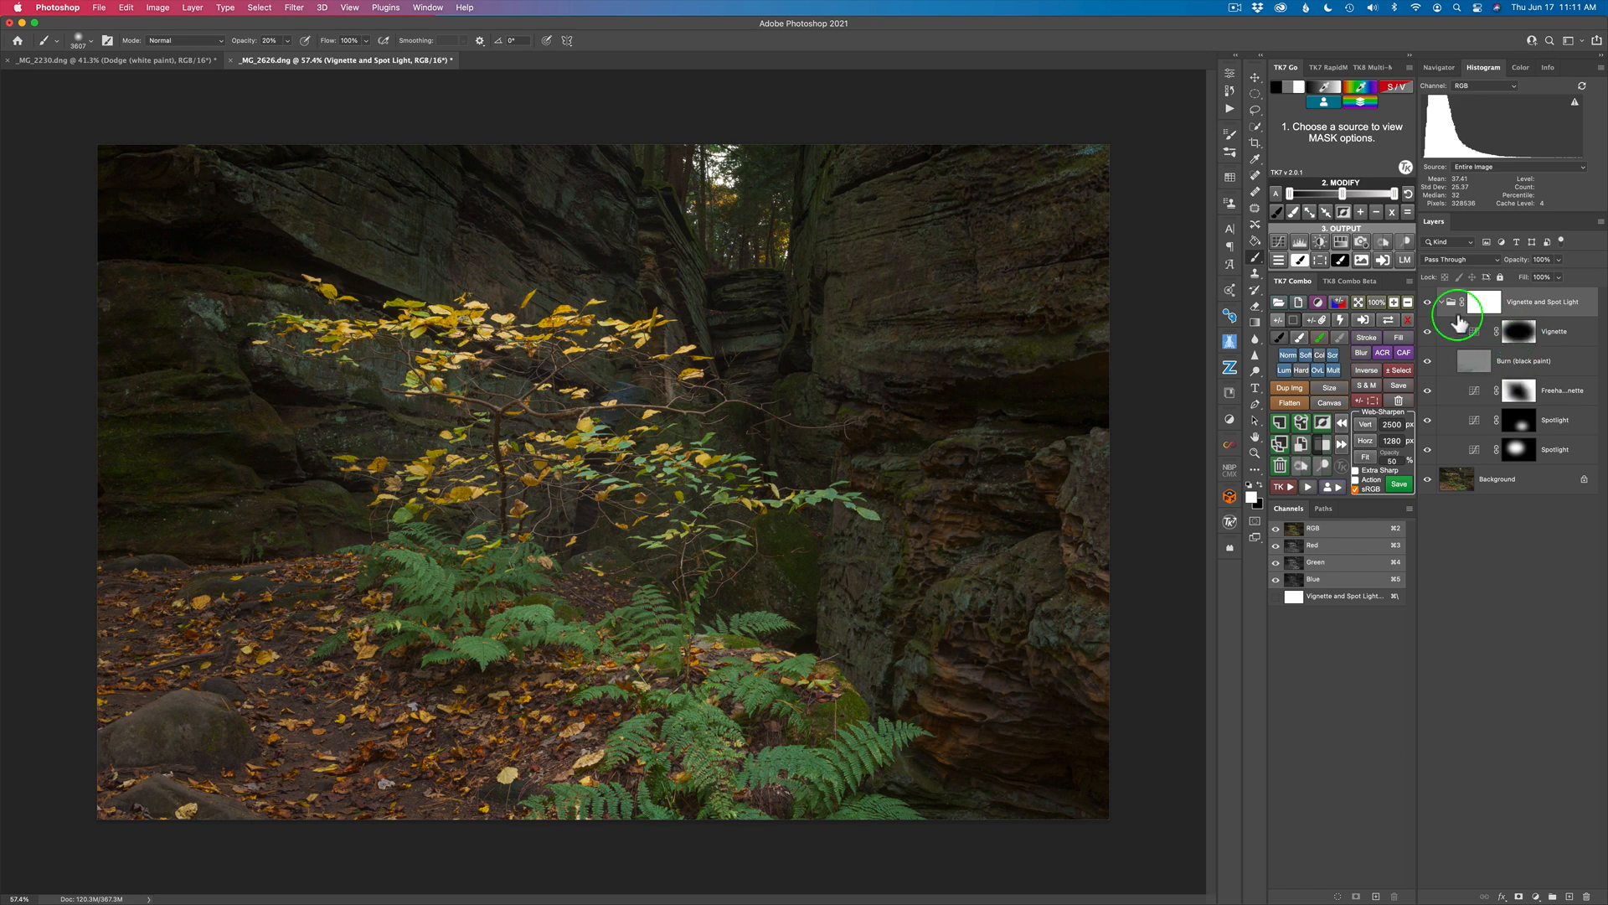
left_click(1428, 303)
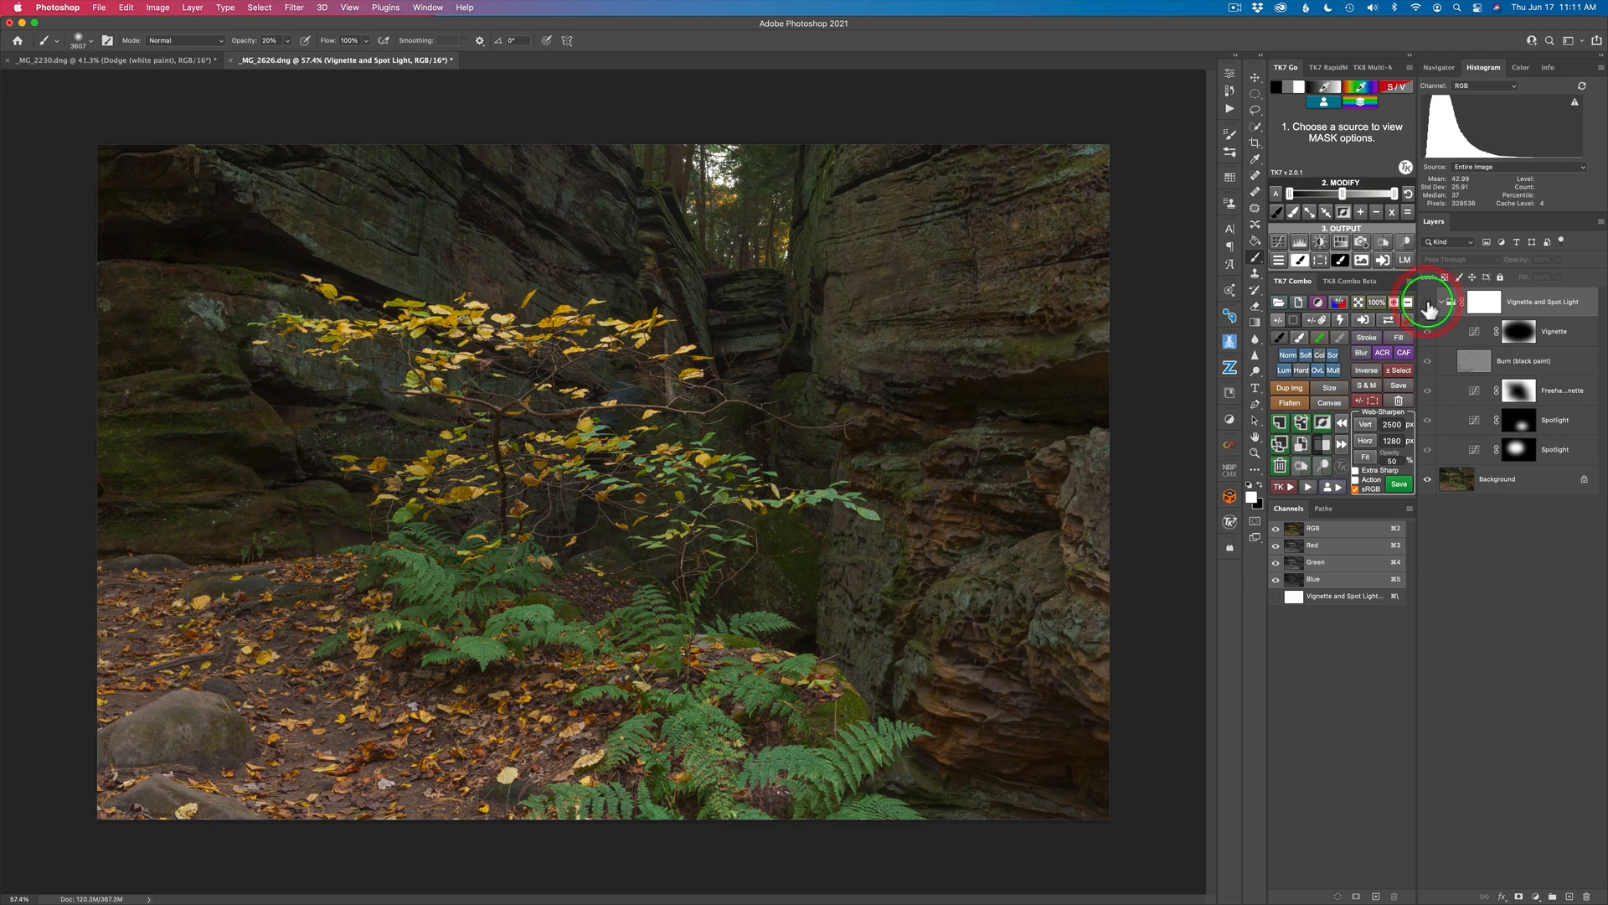
left_click(1429, 304)
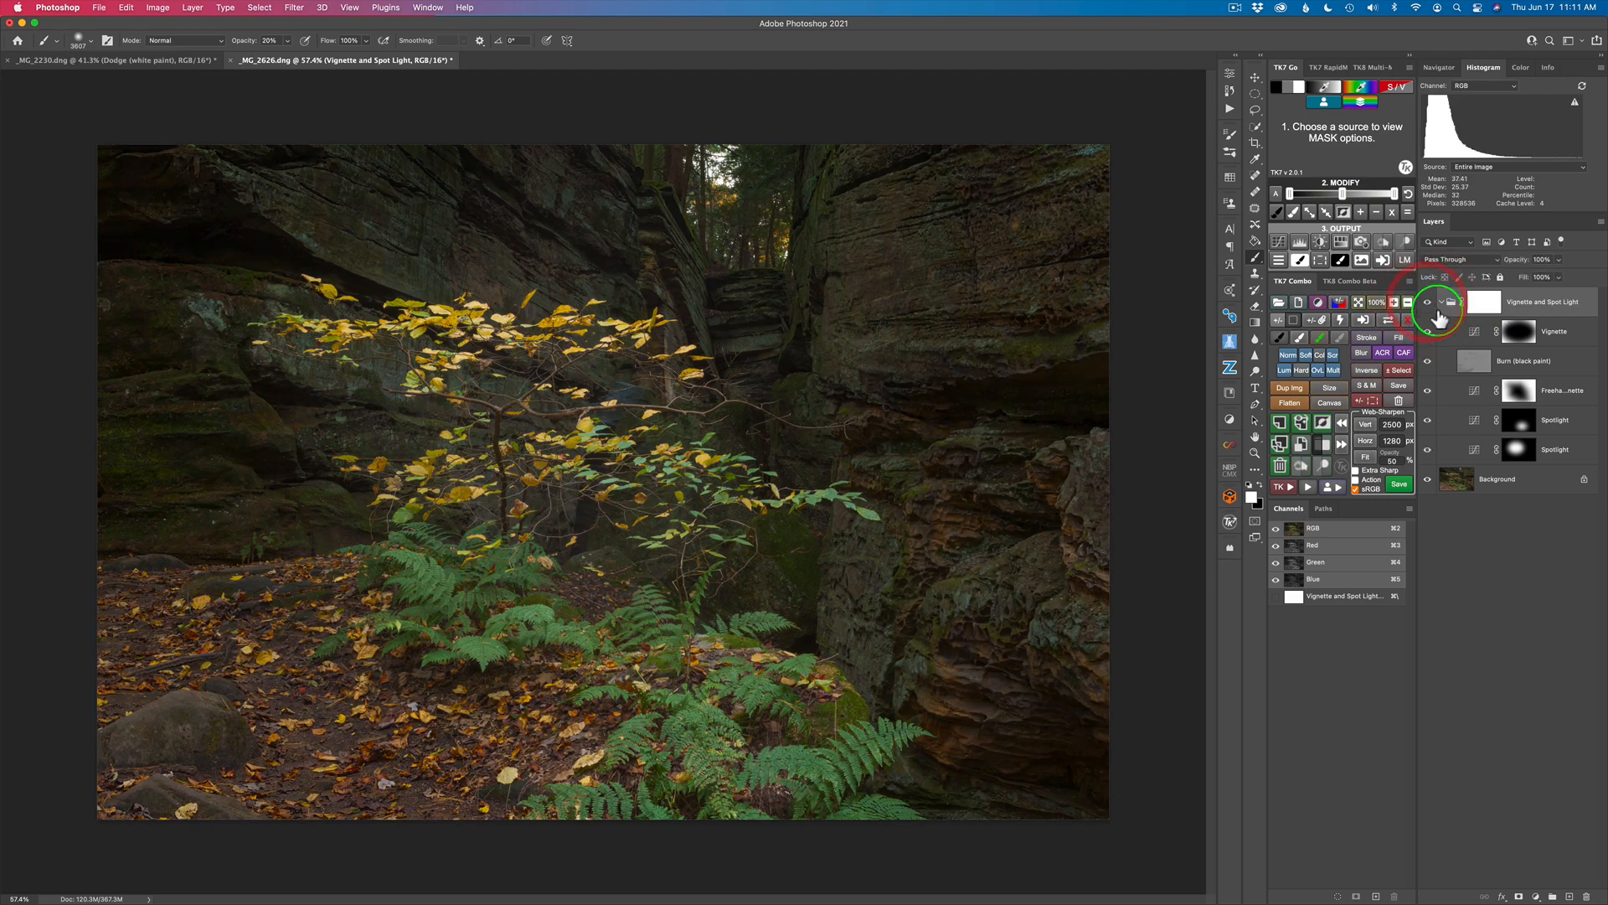
left_click(1442, 303)
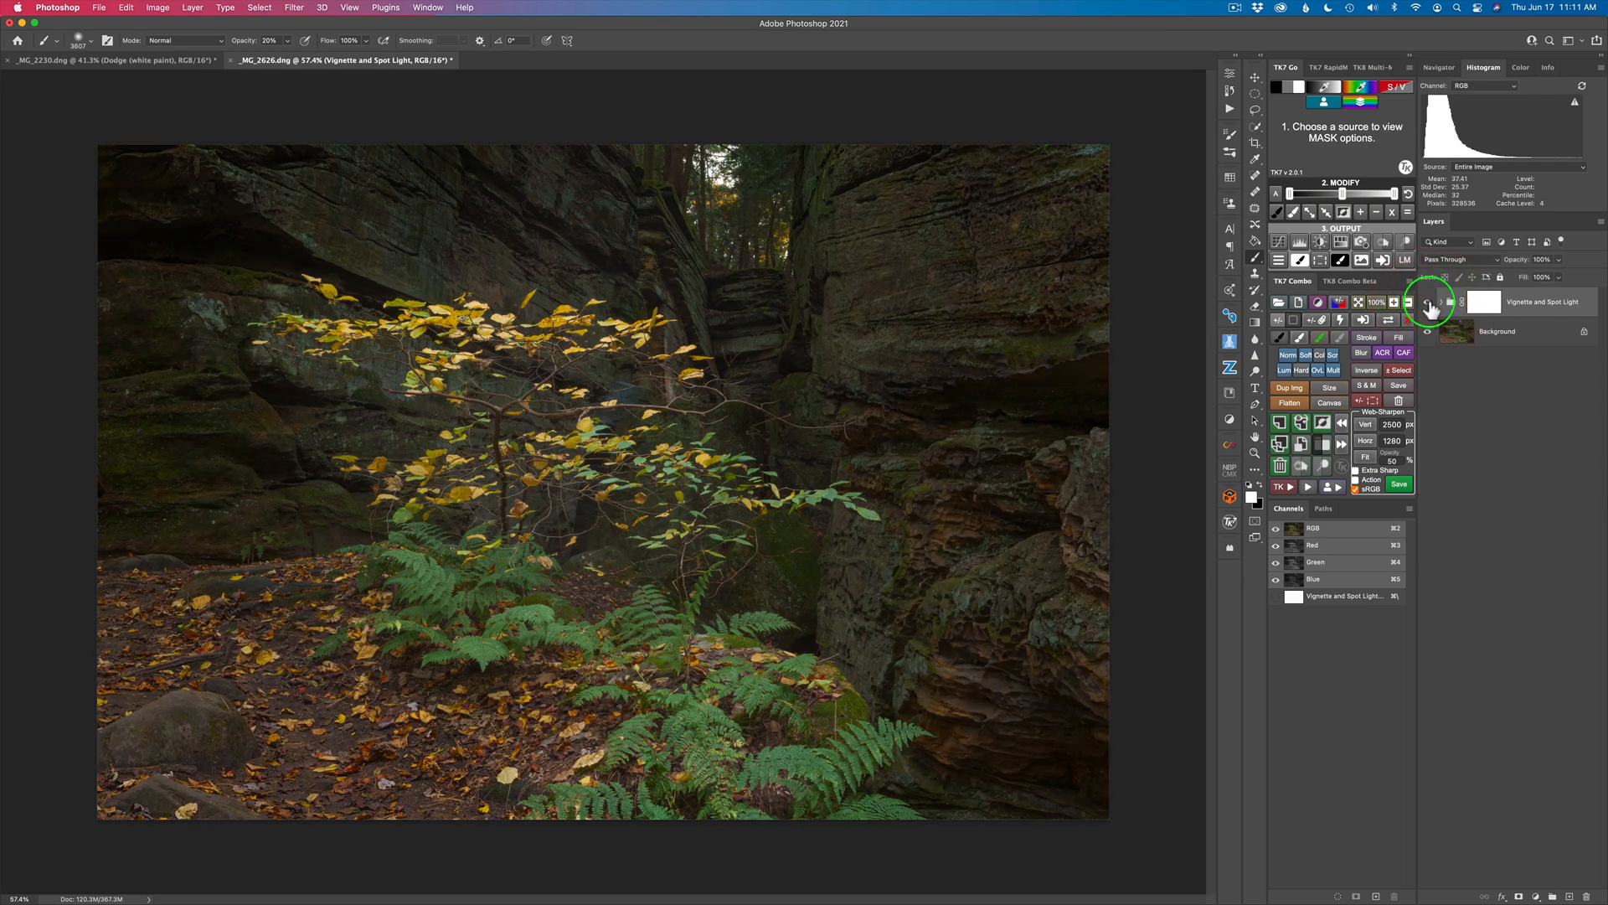
left_click(1429, 303)
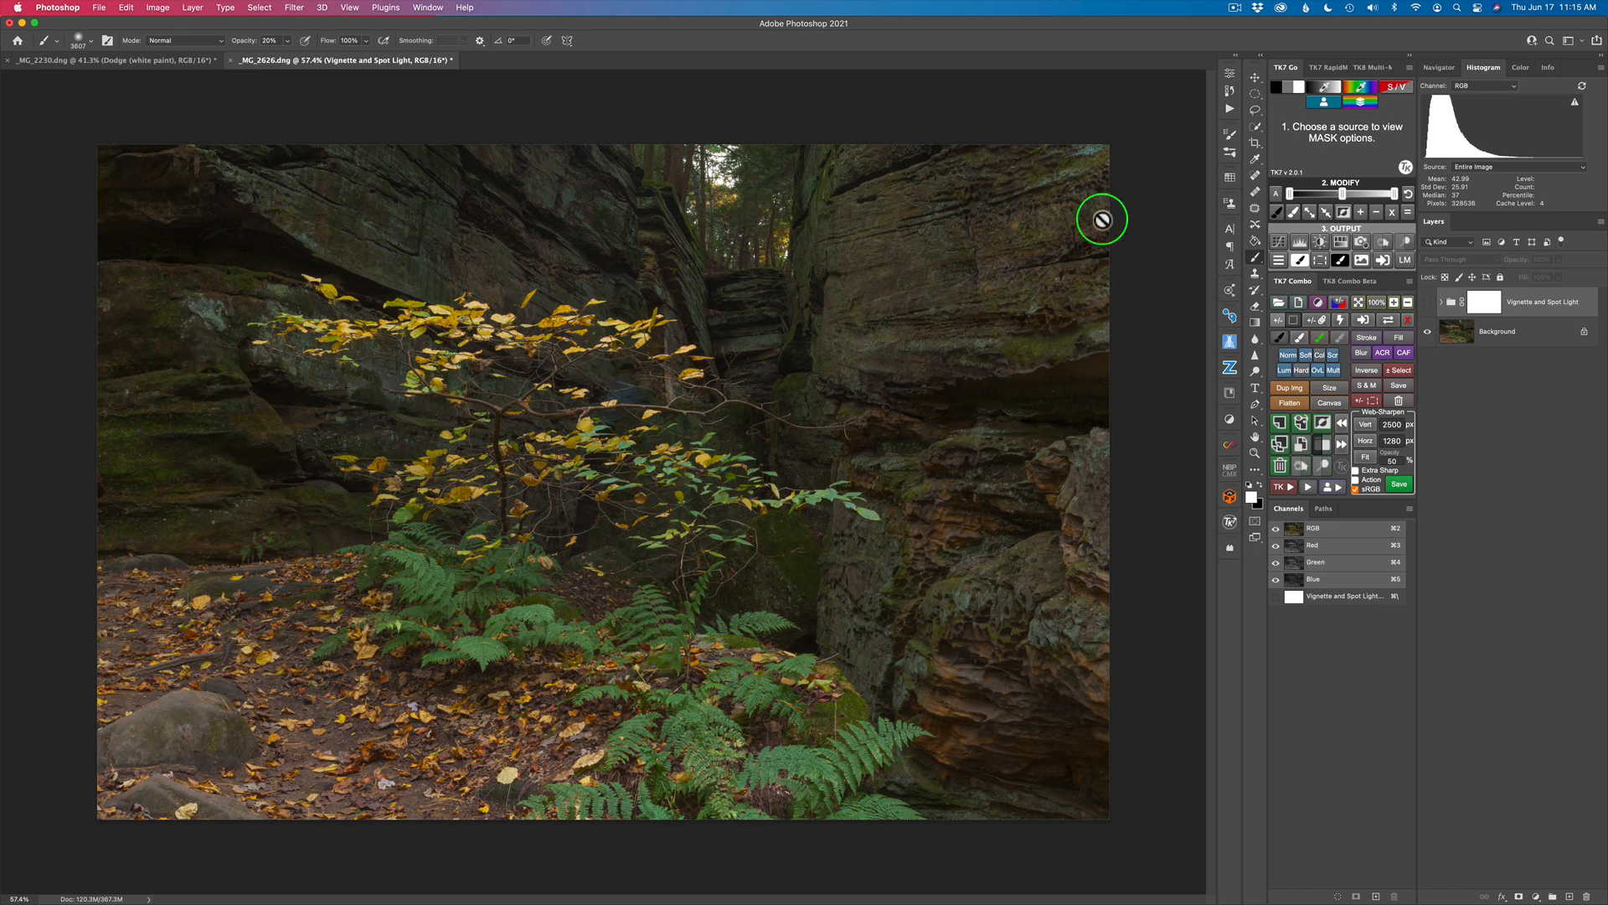
Step: Create a TK Spotlight from an elliptical selection centred on the yellow-leaved tree, accepting the suggested Gaussian blur
left_click(1255, 95)
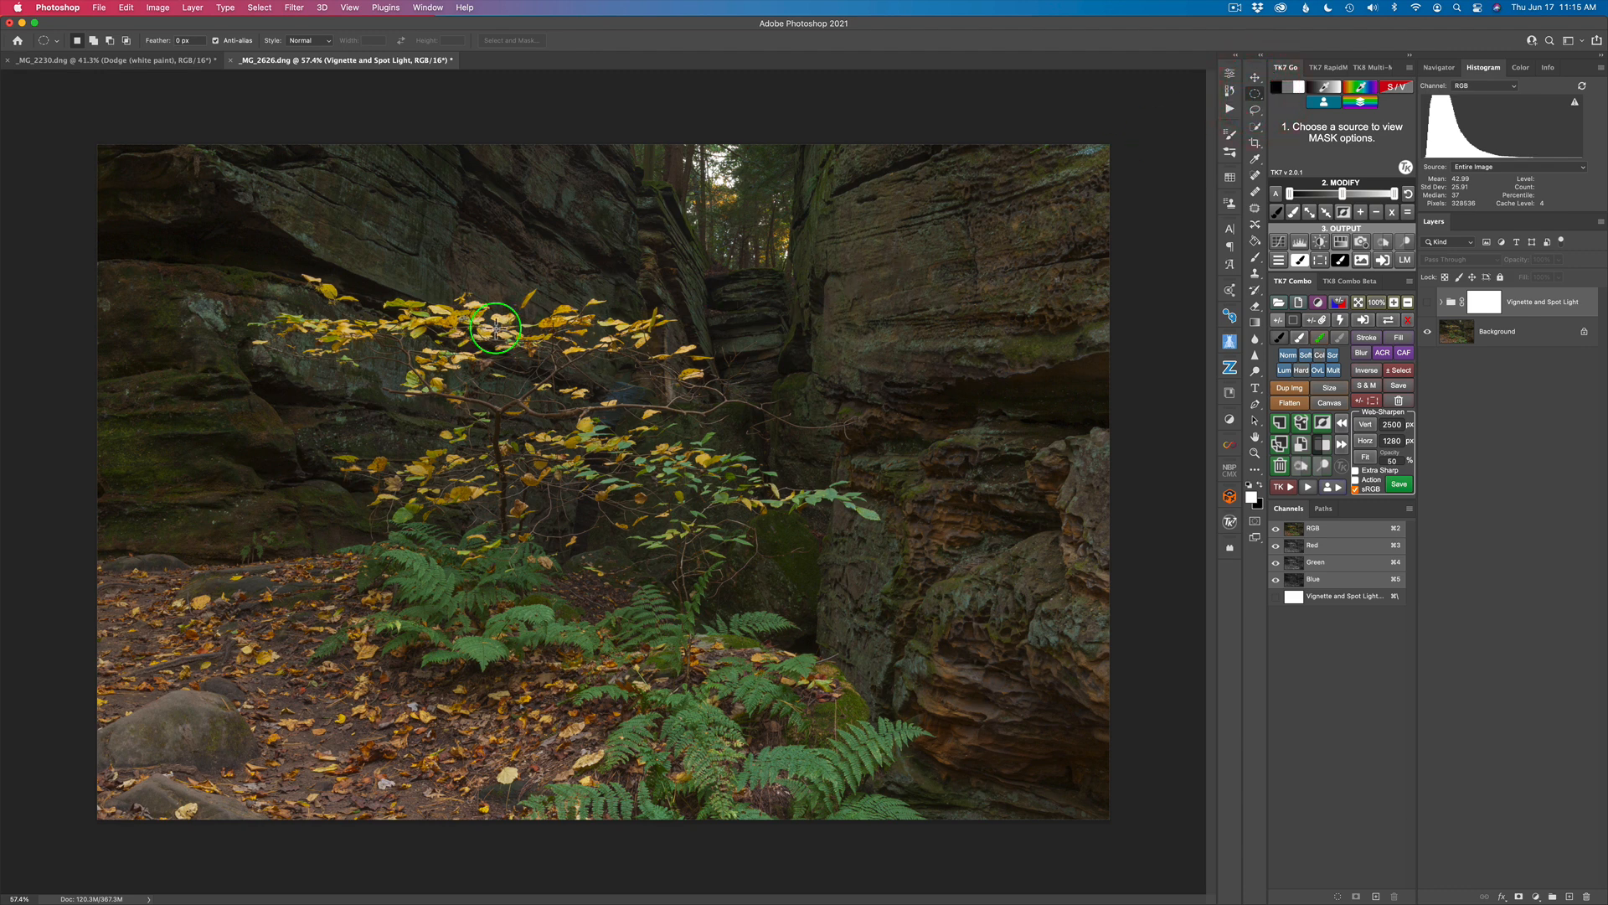
mouse_move(323, 282)
left_mouse_down()
mouse_move(439, 435)
mouse_move(639, 564)
mouse_move(778, 609)
left_mouse_up()
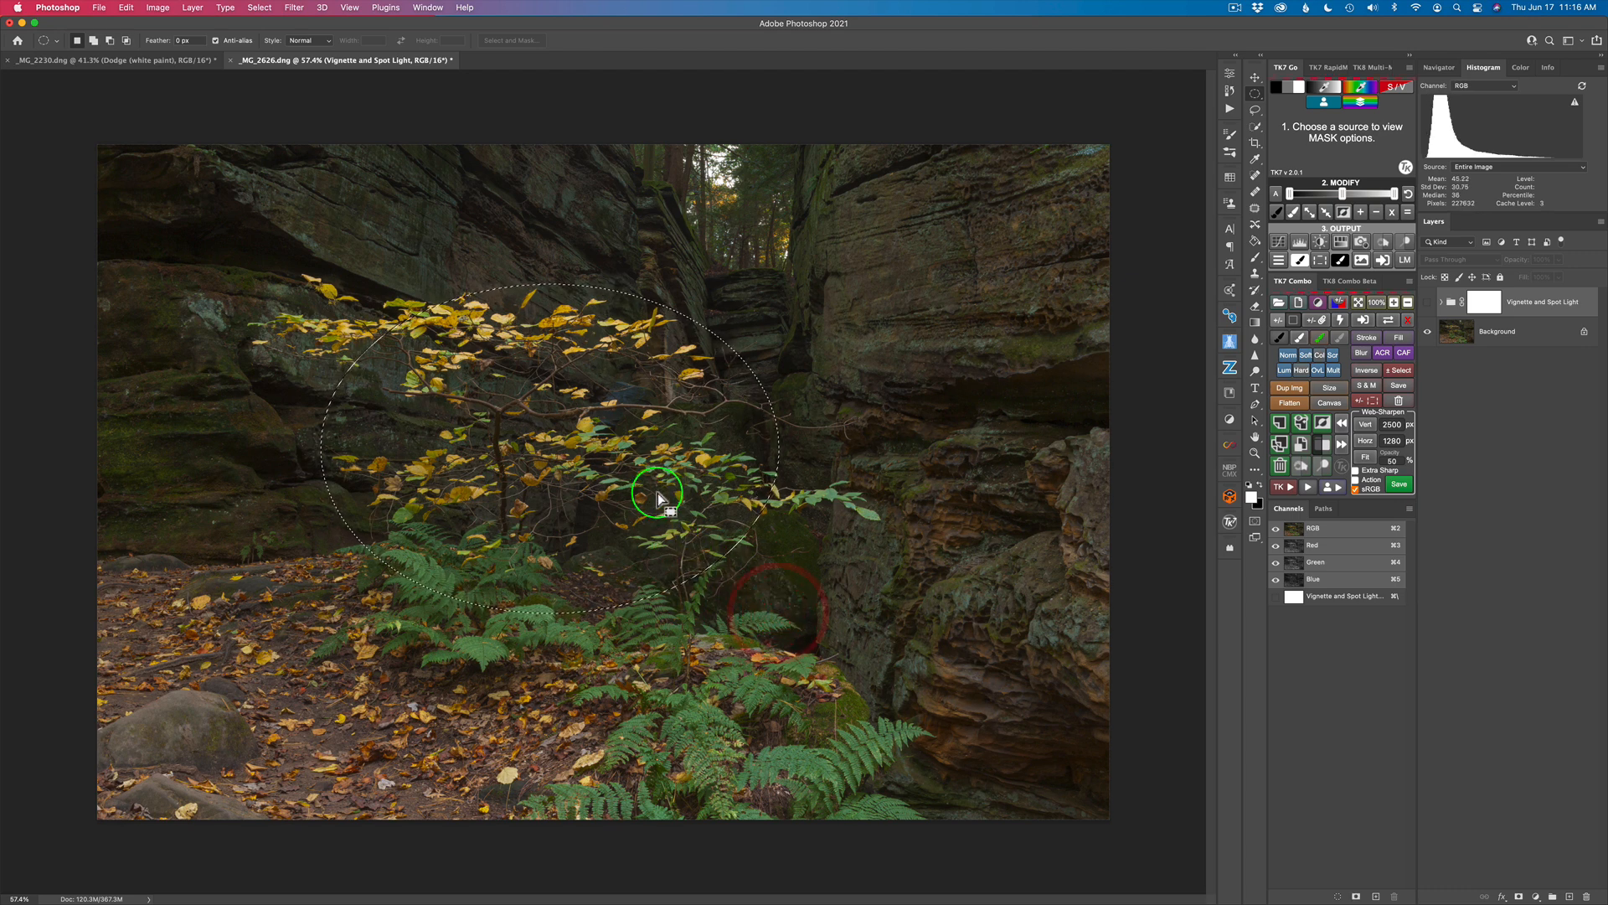
mouse_move(712, 469)
left_mouse_down()
mouse_move(673, 463)
mouse_move(646, 419)
mouse_move(661, 457)
mouse_move(616, 452)
mouse_move(635, 455)
left_mouse_up()
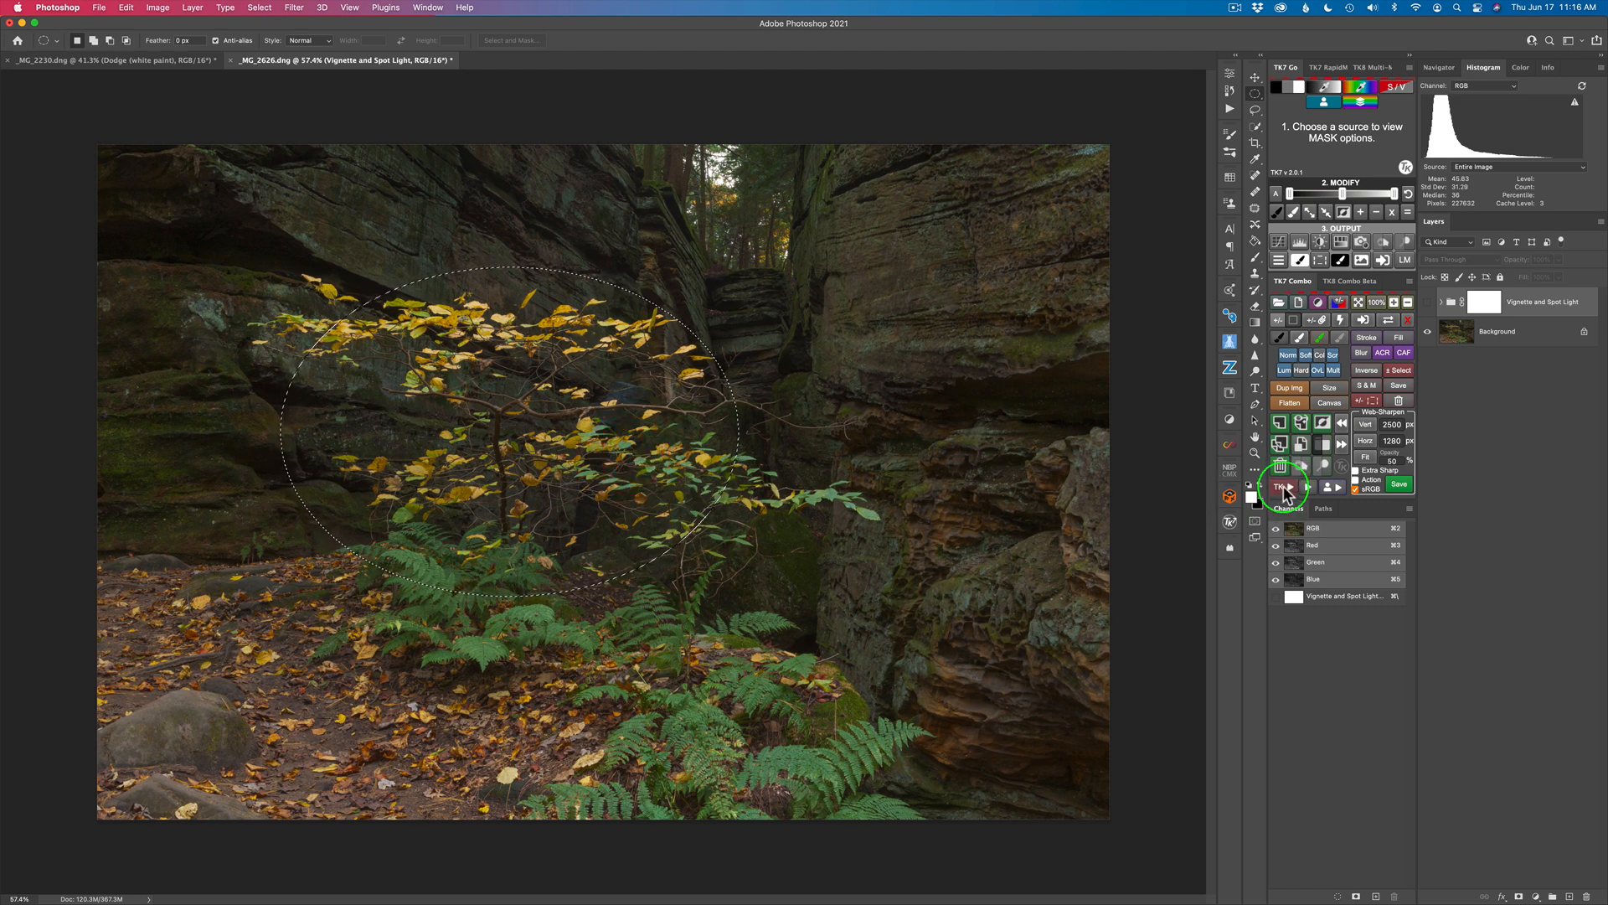
left_click(1285, 492)
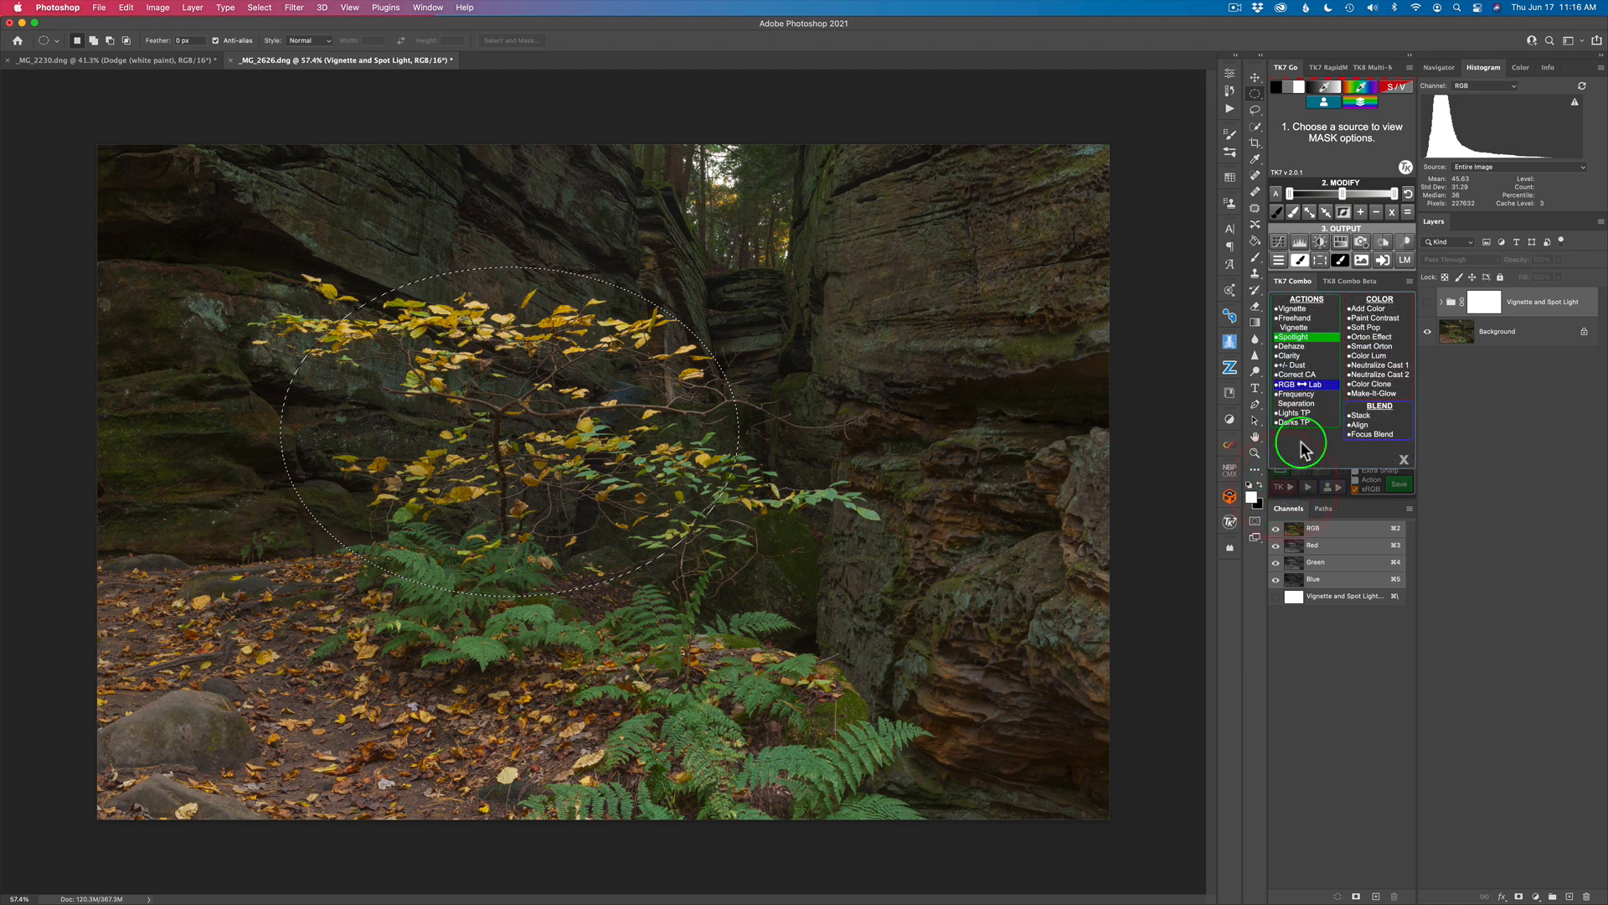
left_click(1298, 342)
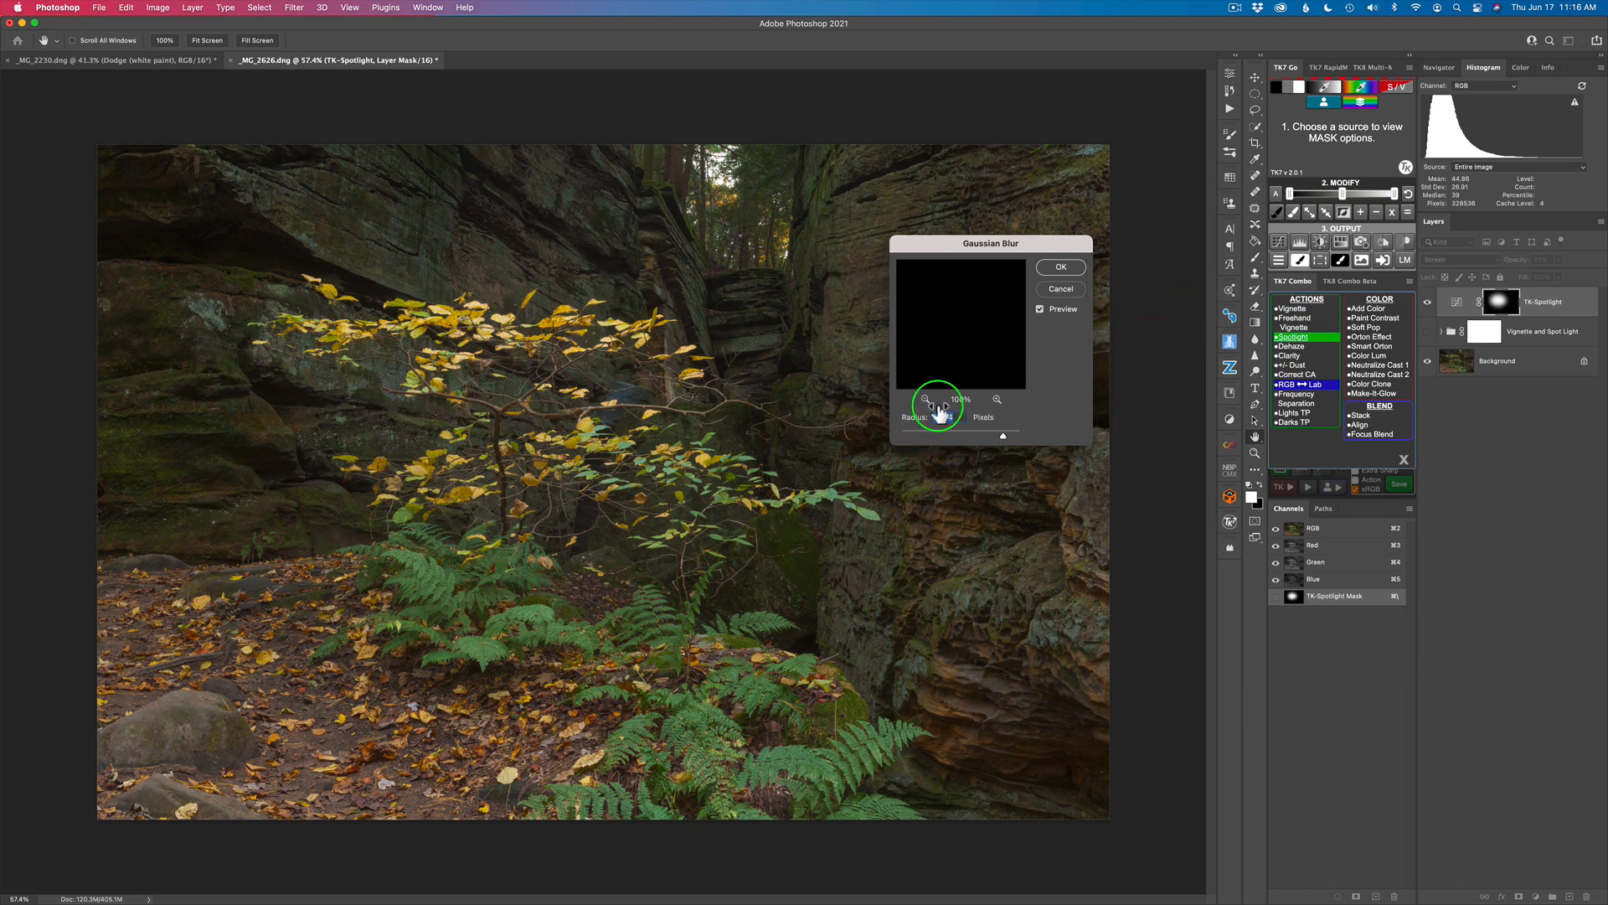
left_click(1061, 267)
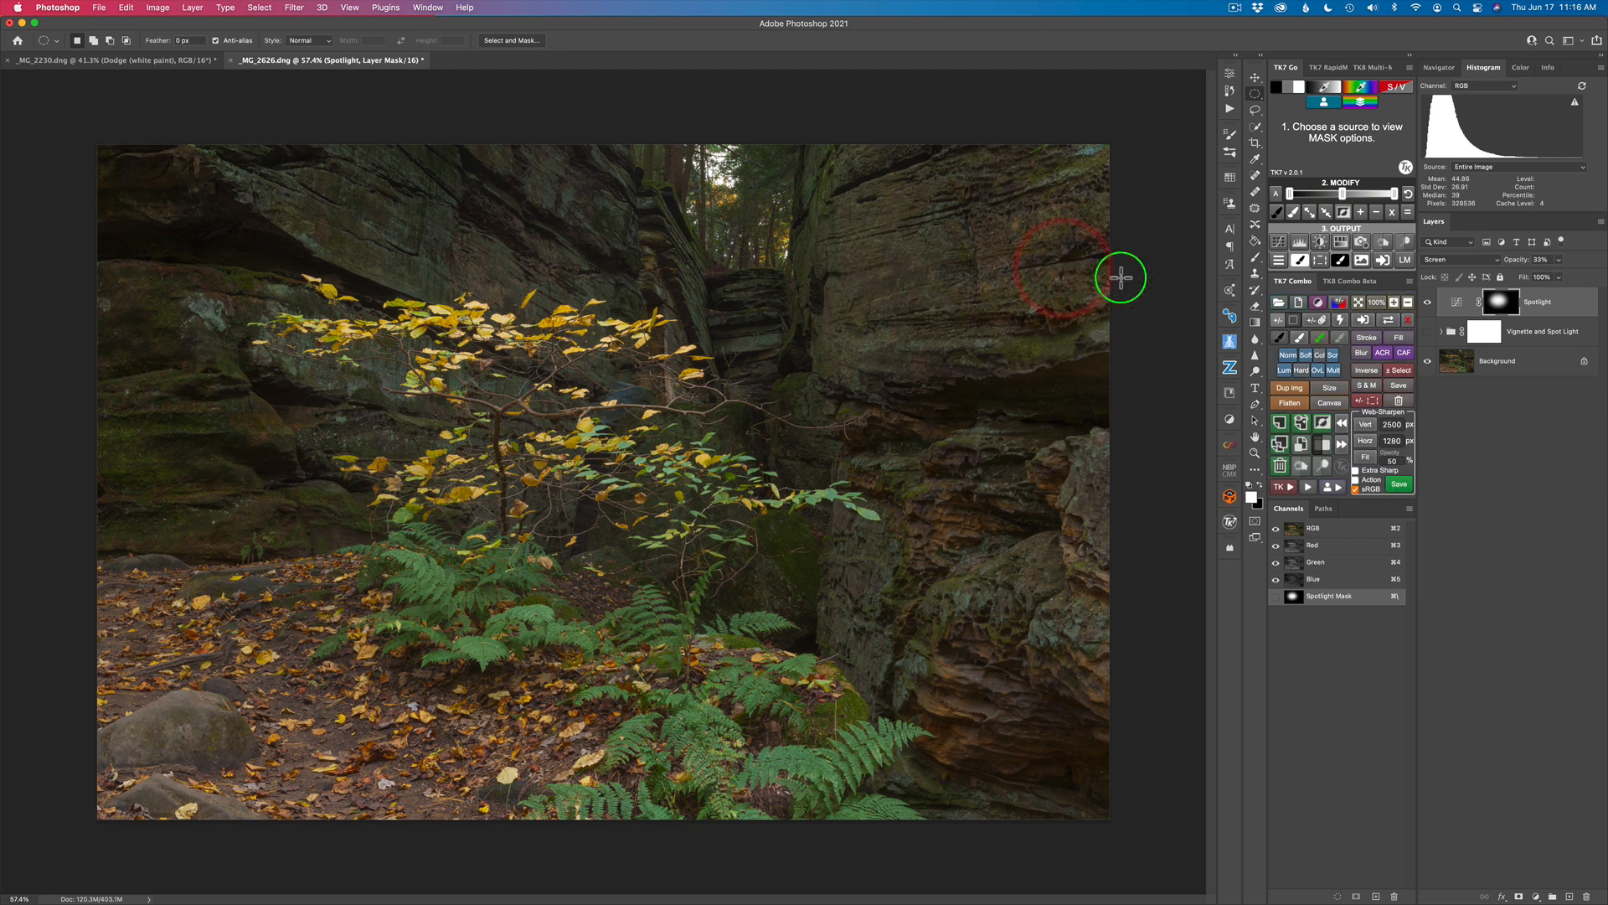
Step: Inspect the tree's Spotlight layer by repeatedly comparing the image with and without it
left_click(1503, 308)
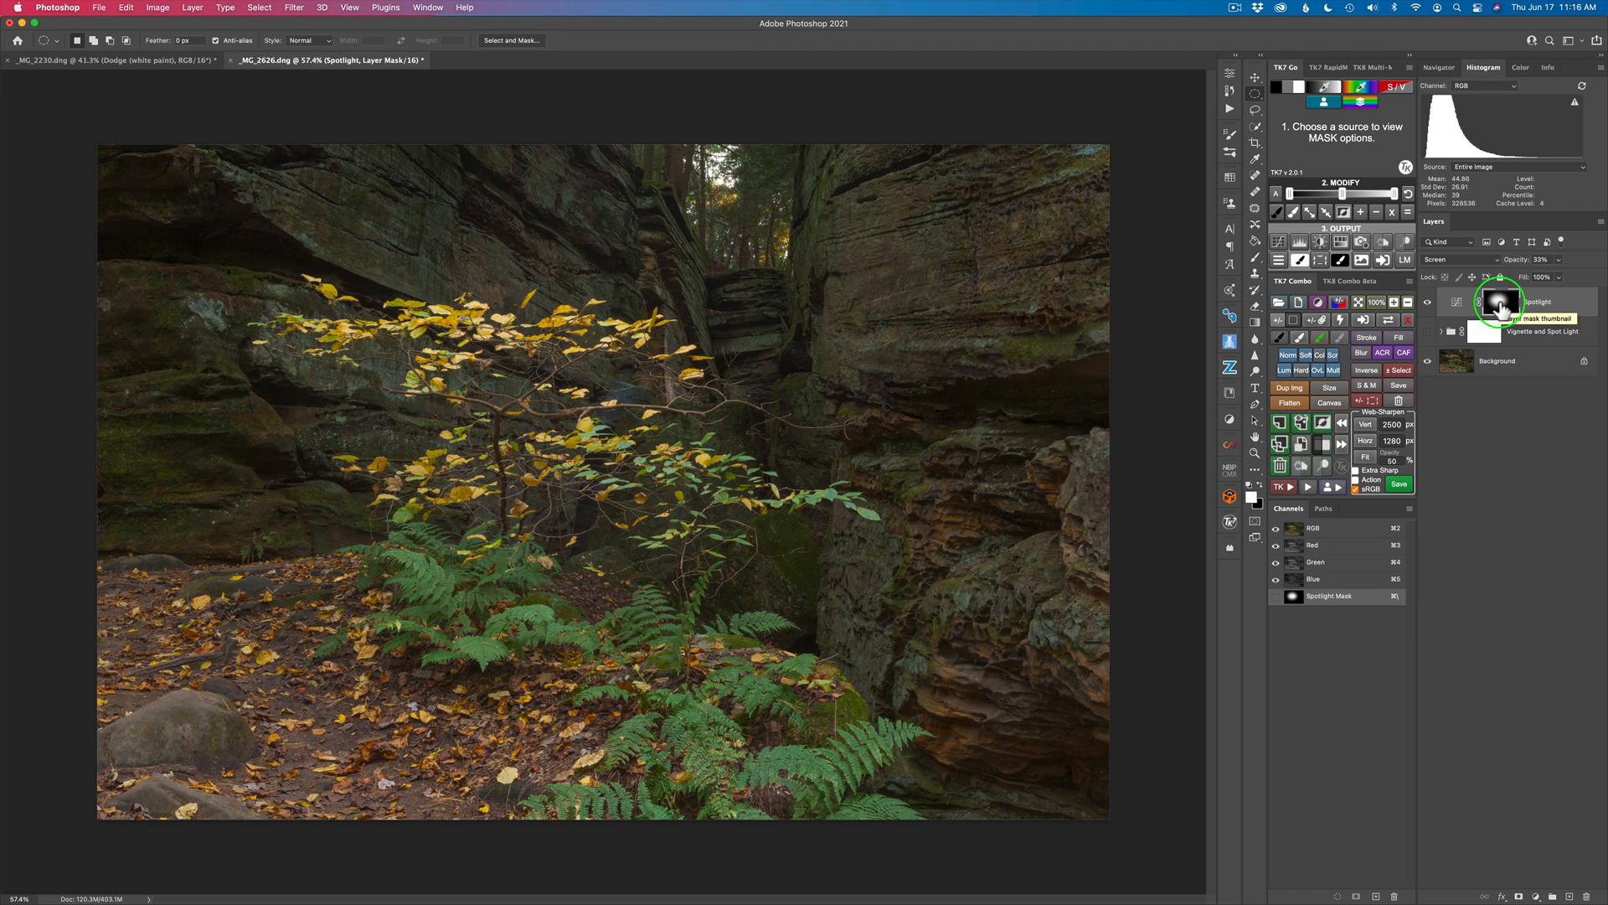
left_click(1458, 308)
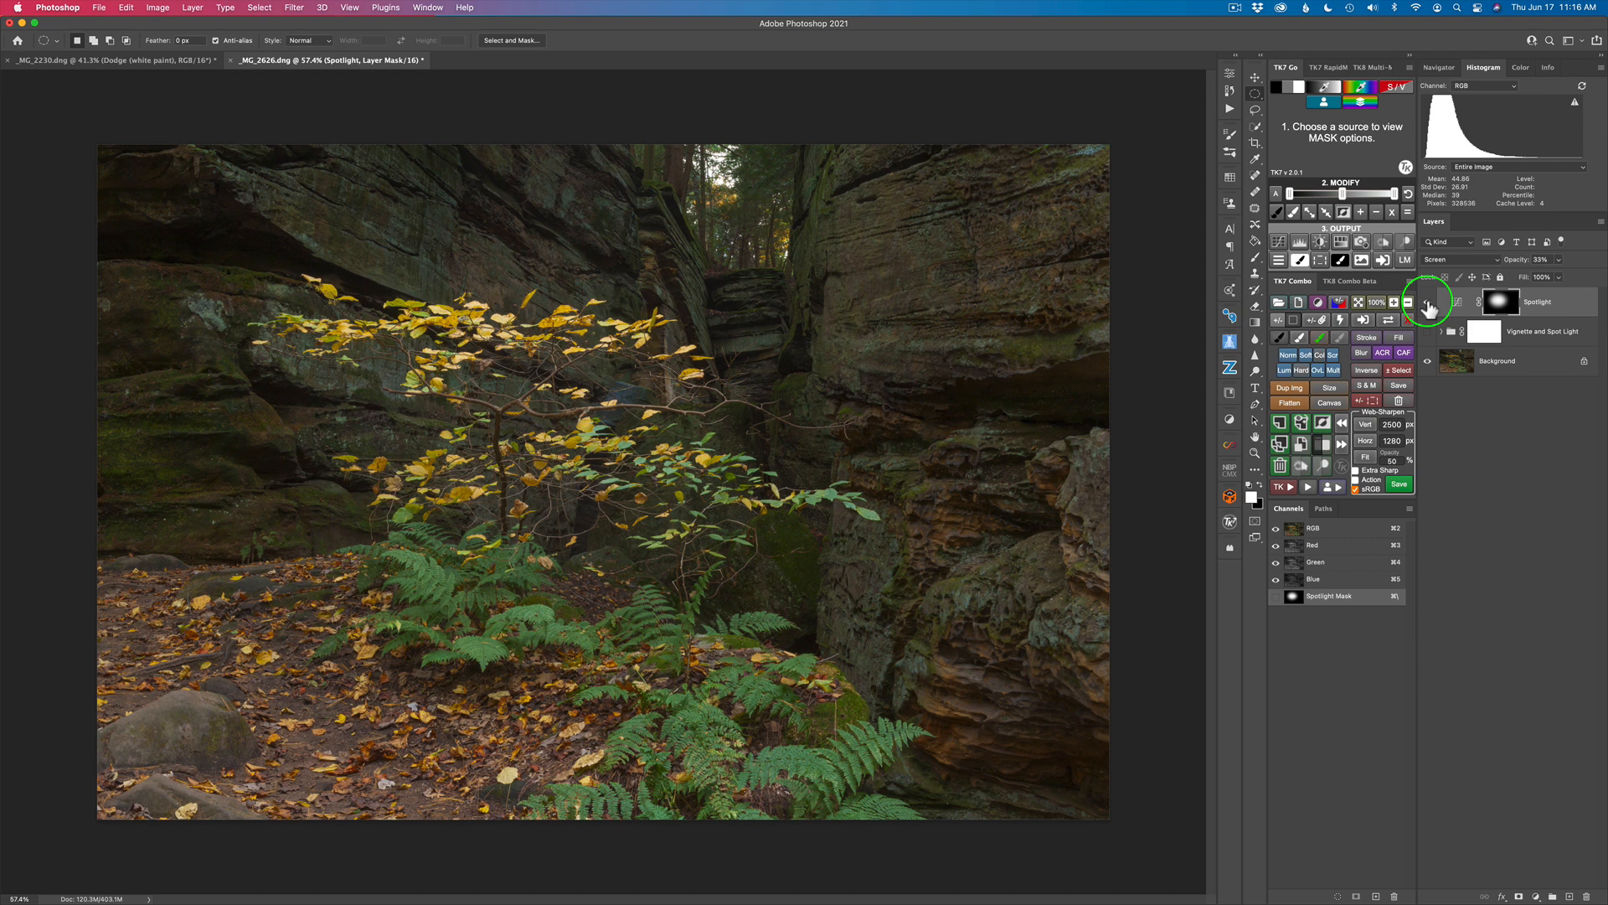
left_click(1428, 303)
left_click(1428, 303)
left_click(1428, 303)
left_click(1428, 302)
left_click(1427, 303)
left_click(1429, 302)
Step: Set the tree's Spotlight layer opacity to 35% and check the image with and without it
mouse_move(1519, 266)
left_mouse_down()
mouse_move(1534, 268)
mouse_move(1520, 269)
left_mouse_up()
left_click(1428, 304)
left_click(1429, 304)
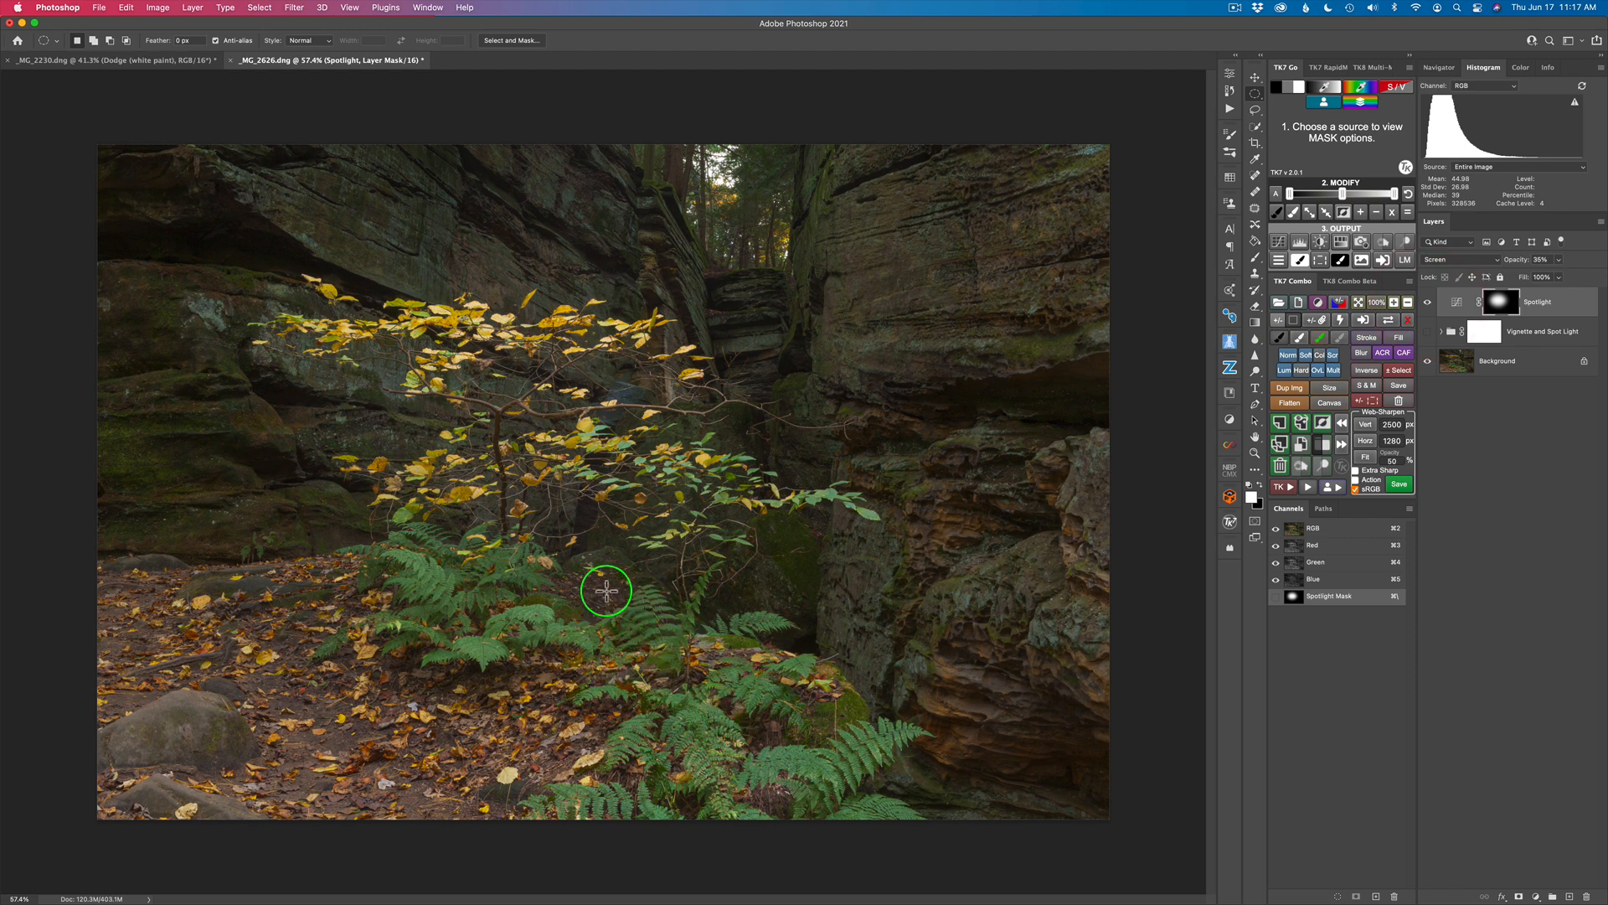
Step: Create a second TK Spotlight from an elliptical selection over the lower ferns, accepting the 374.4-pixel Gaussian blur
left_click_drag(590, 578, 853, 769)
left_click_drag(761, 710, 730, 695)
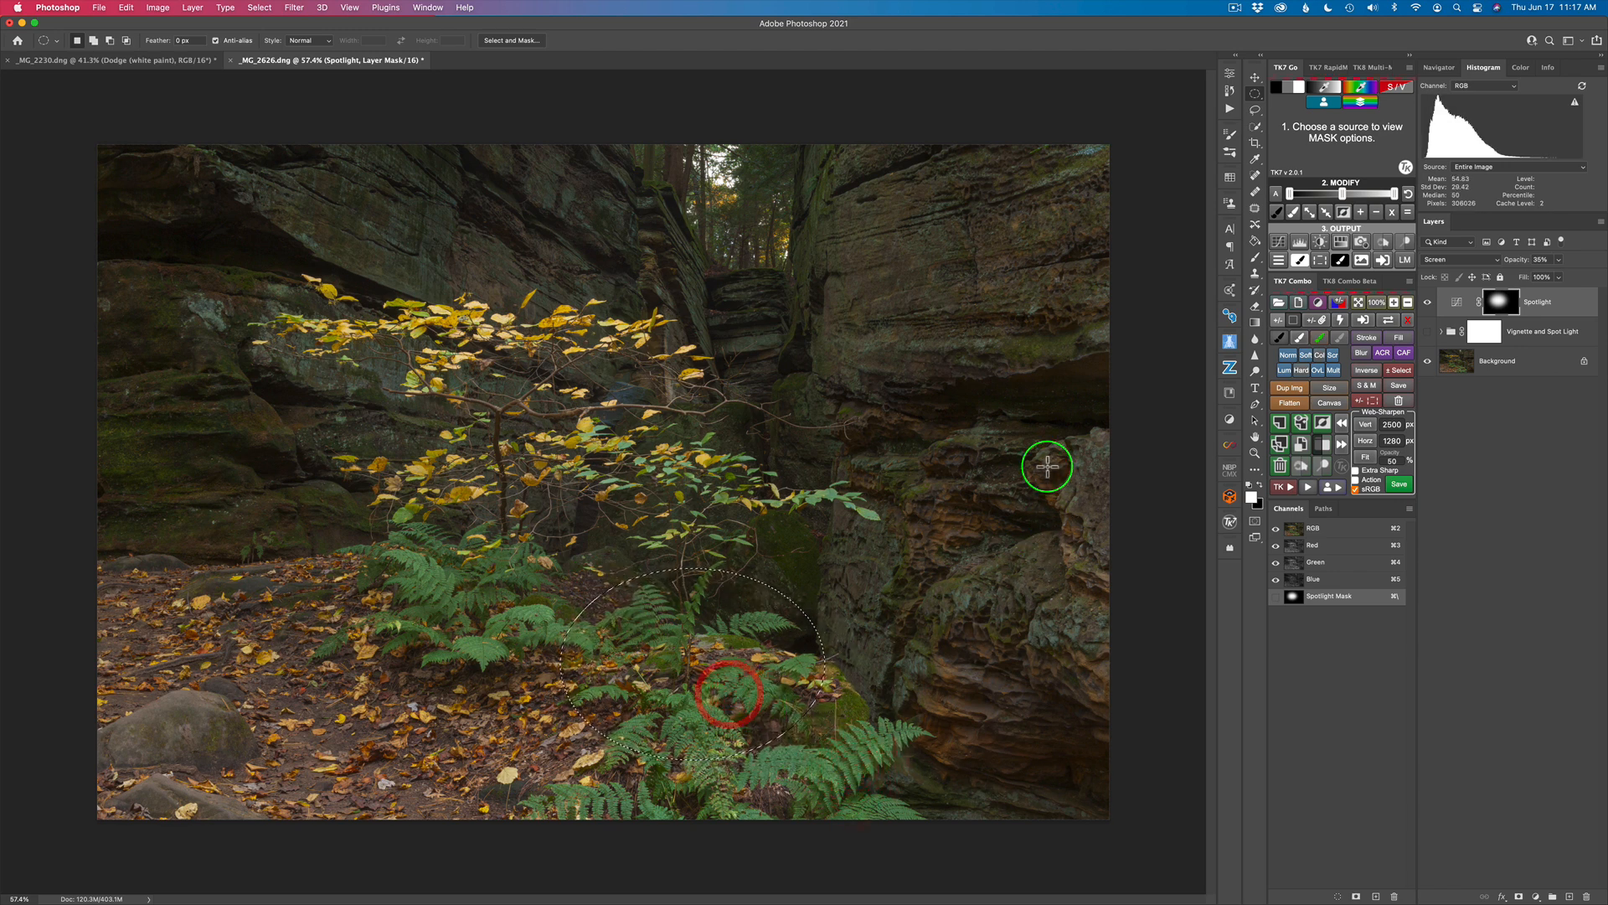
left_click(1284, 487)
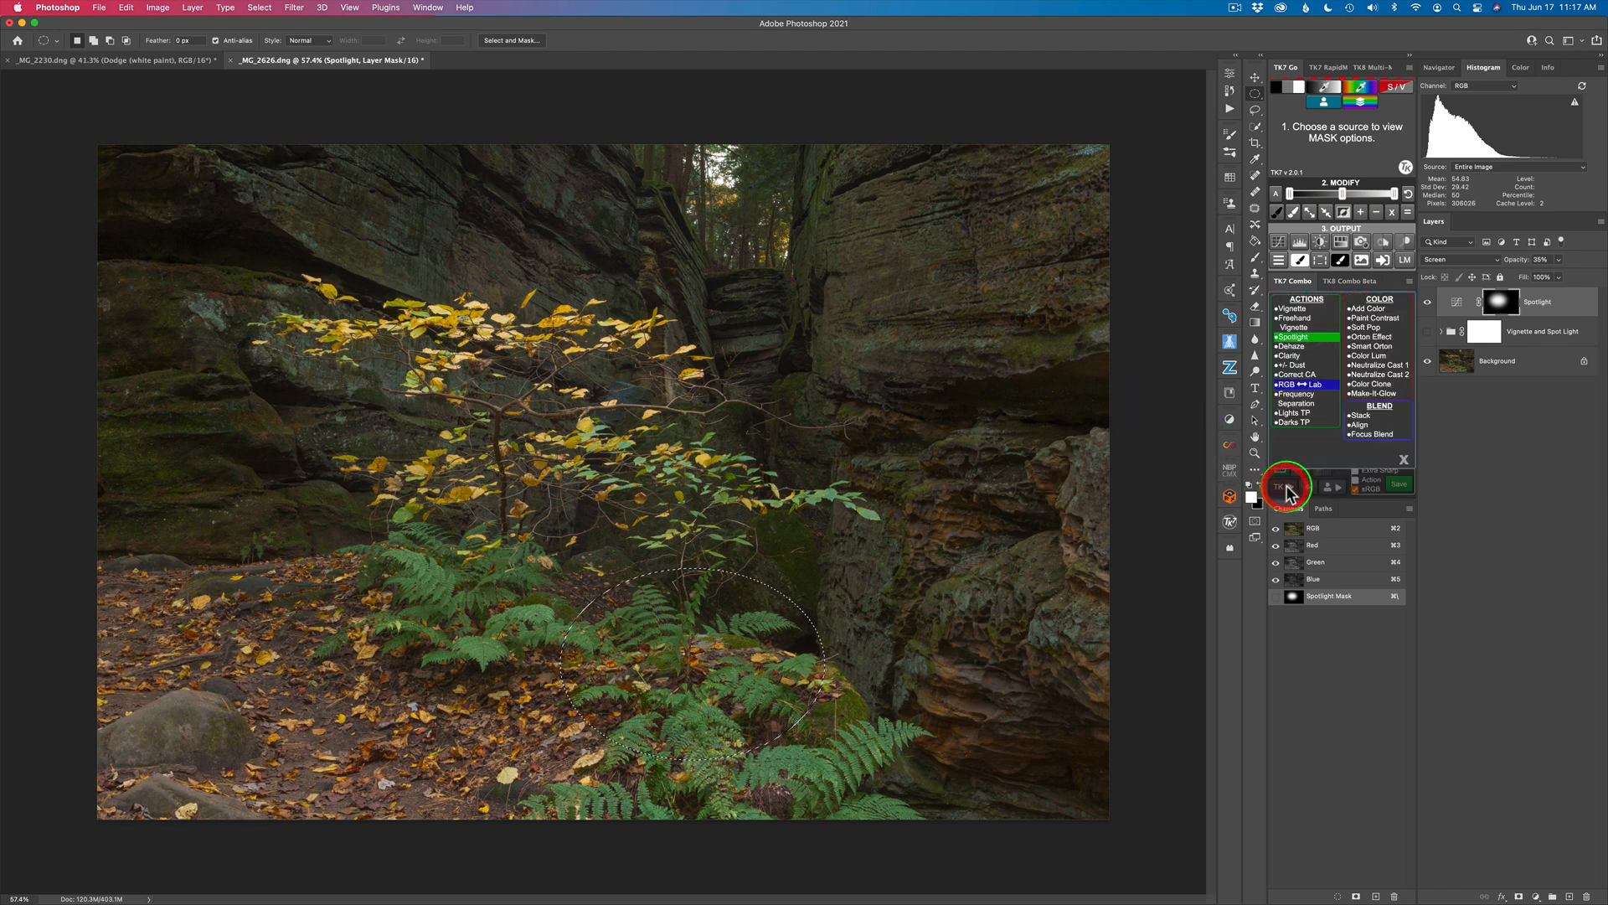
left_click(1294, 338)
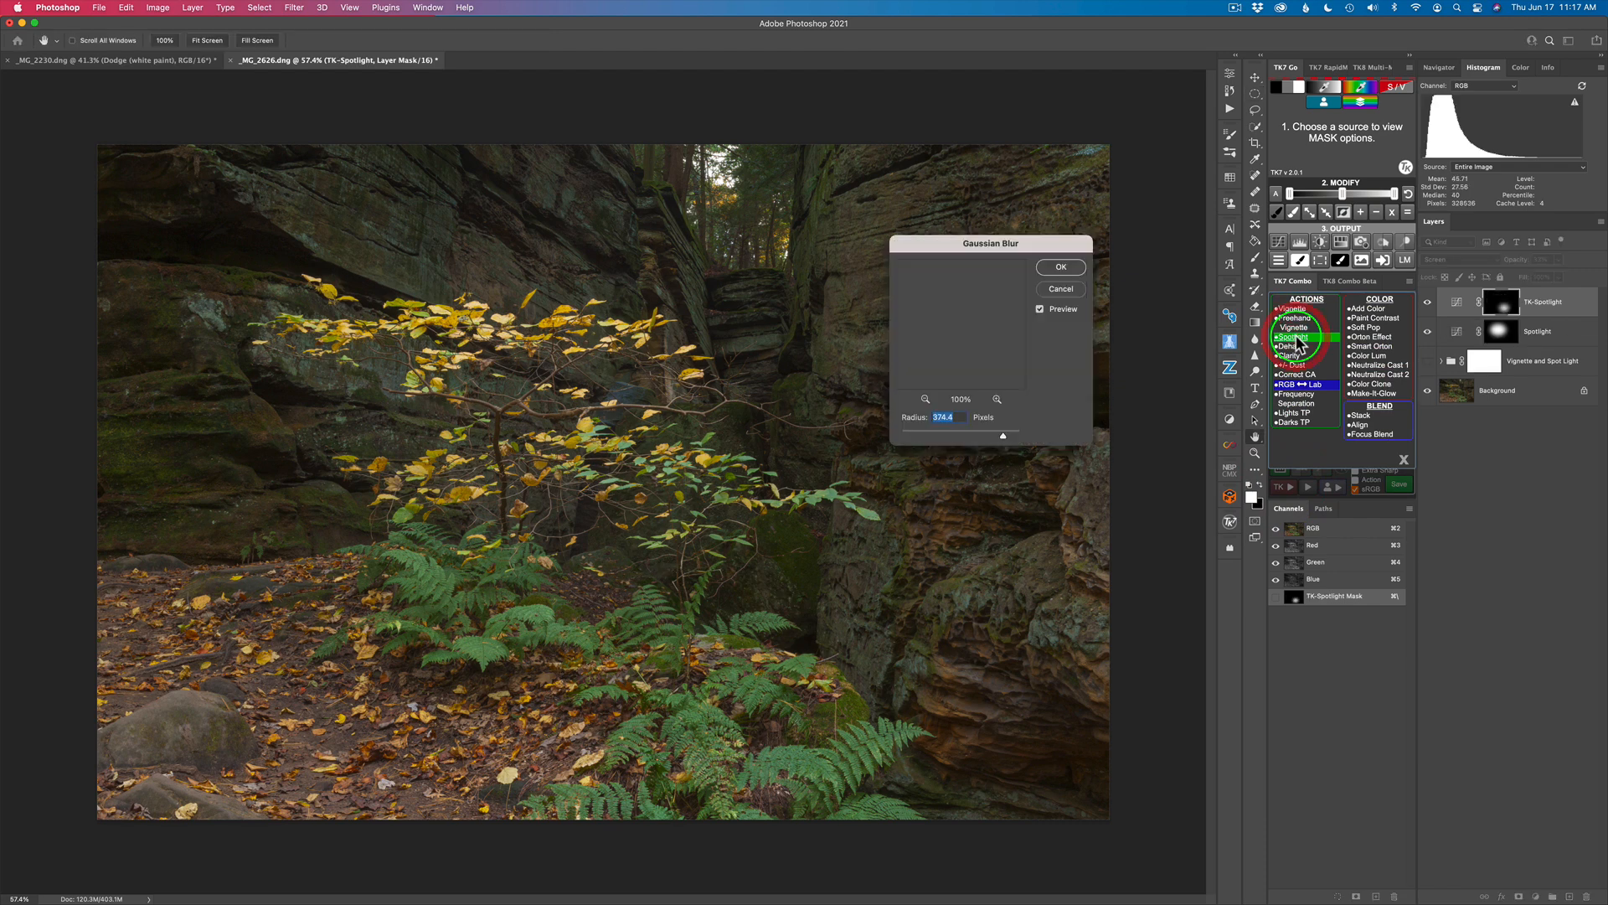
left_click(1061, 267)
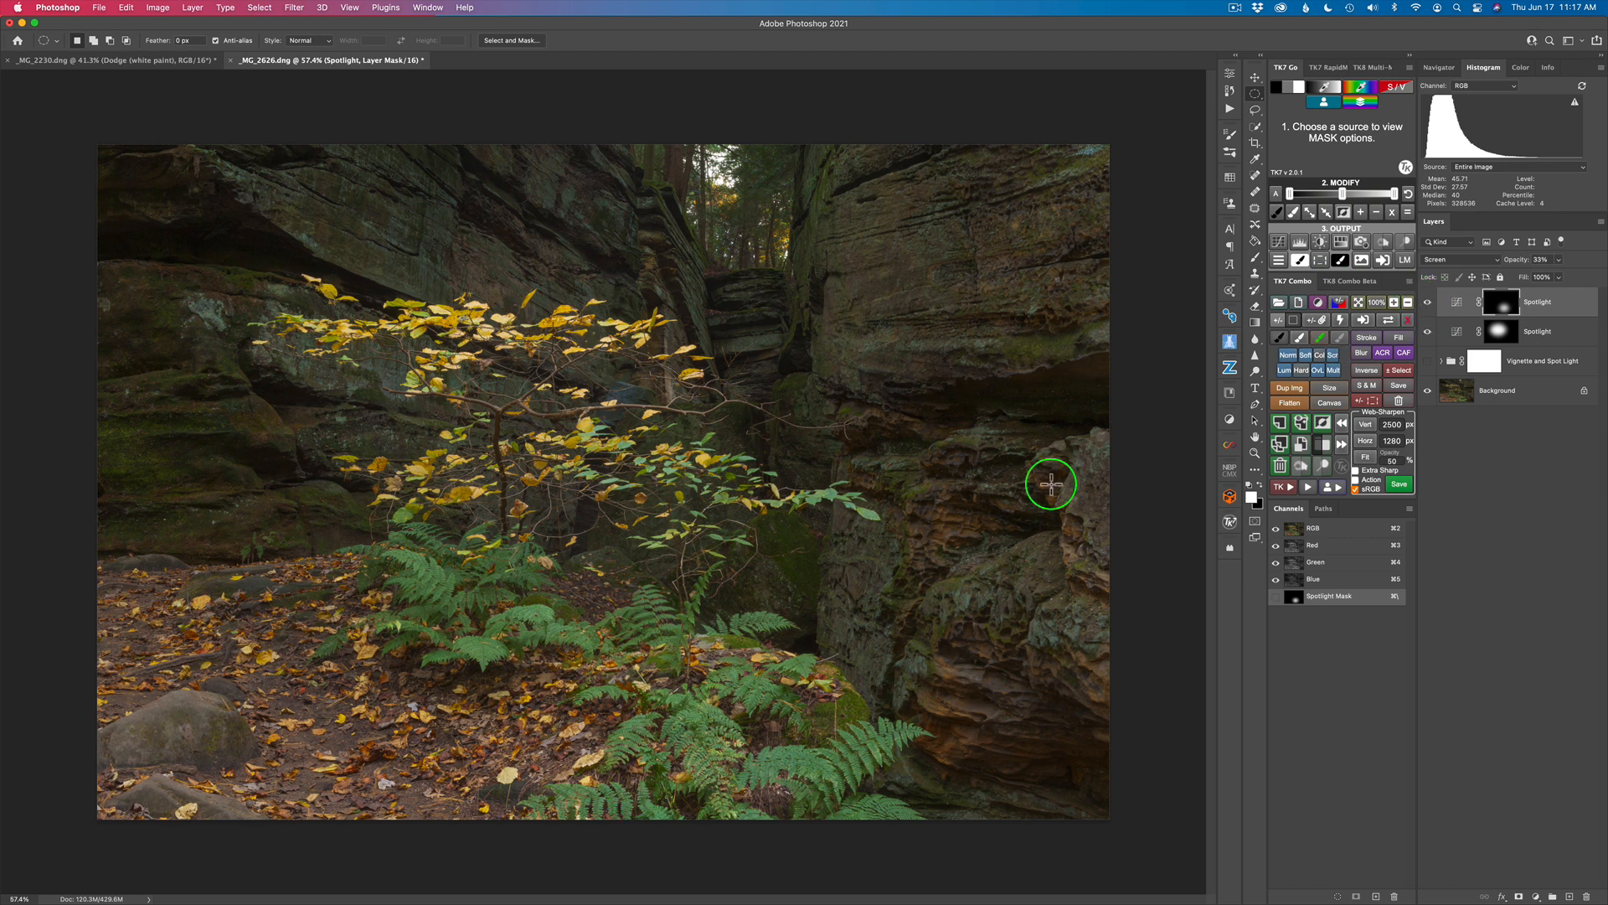
Step: Lower the ferns' Spotlight layer opacity to 15%, comparing the image without that layer and with the Background alone
left_click(1428, 303)
left_click(1429, 303)
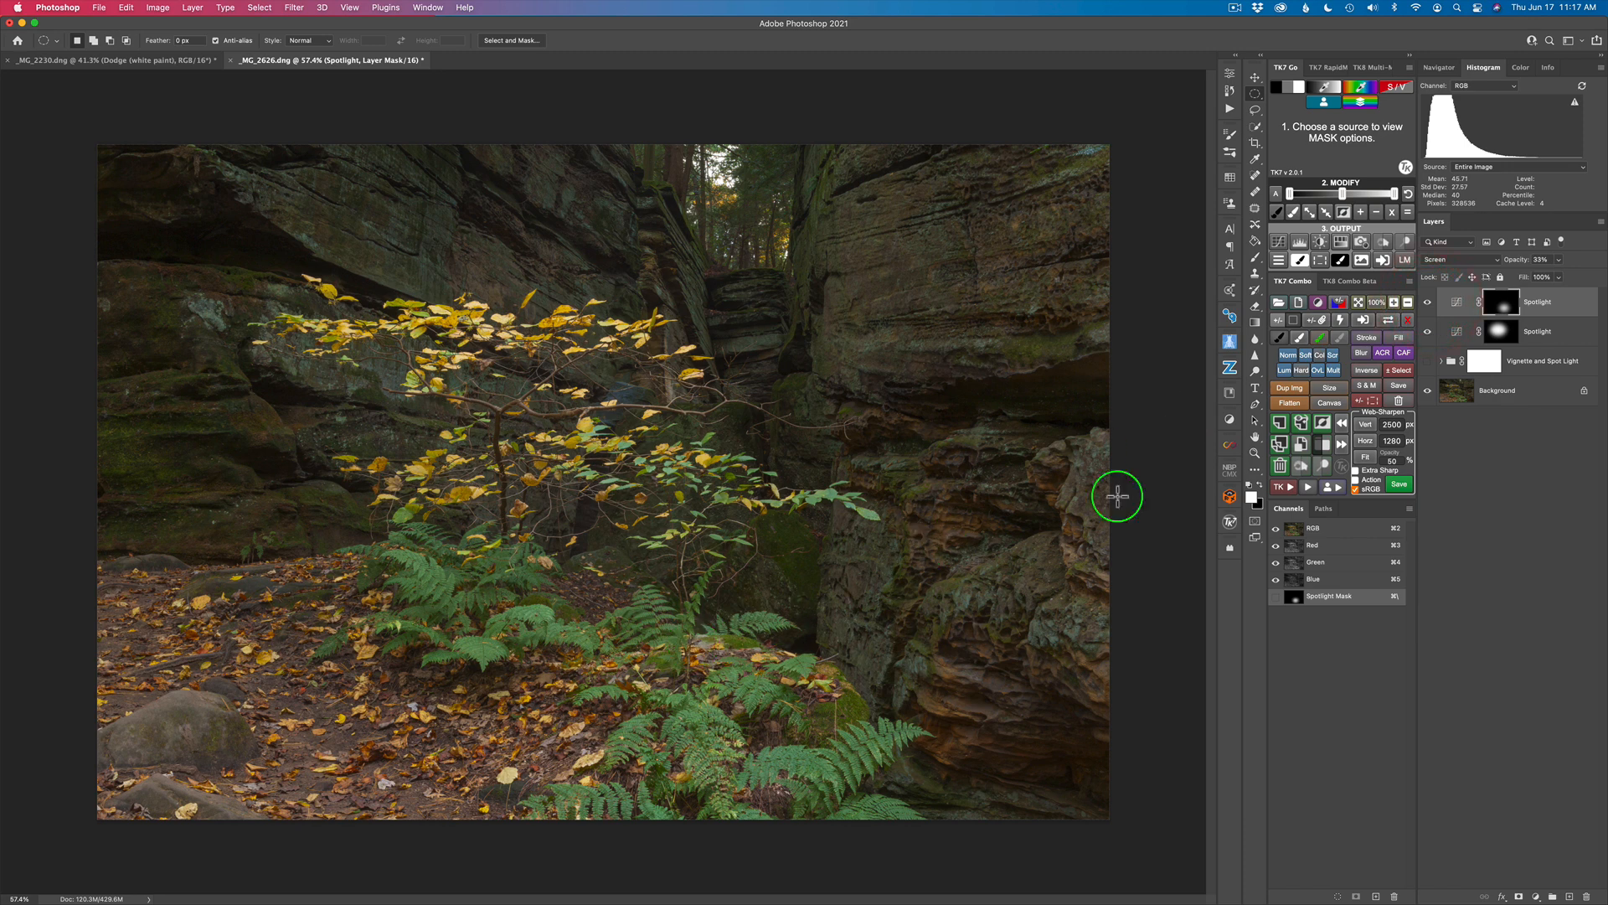
left_click_drag(1519, 265, 1508, 266)
left_click(1429, 309)
left_click(1428, 392, "alt")
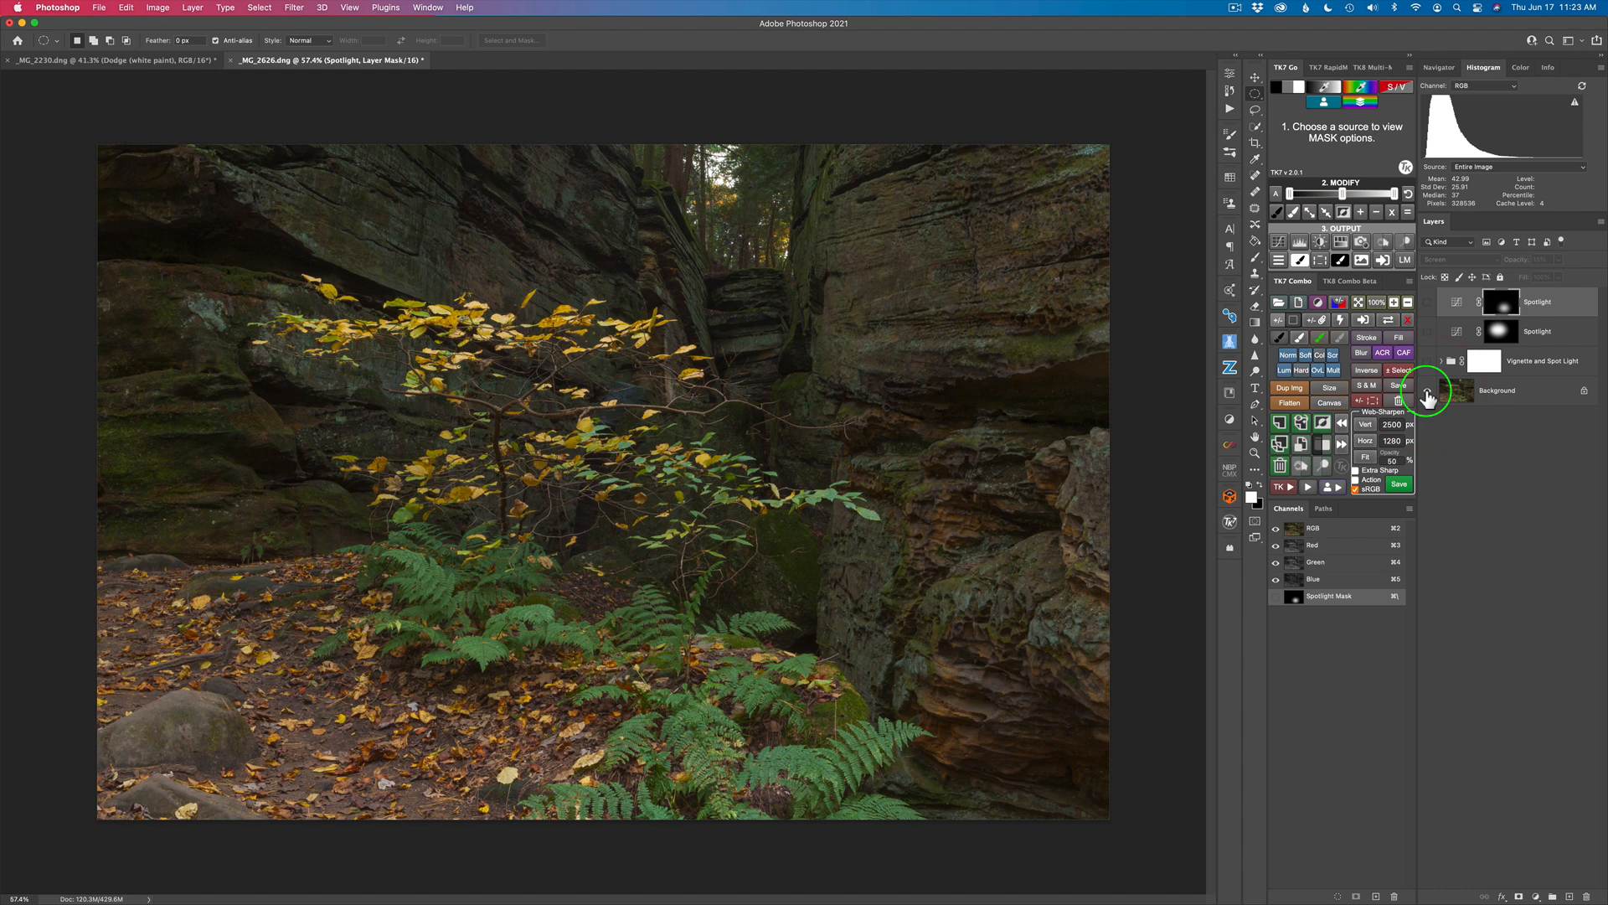
left_click(1428, 393, "alt")
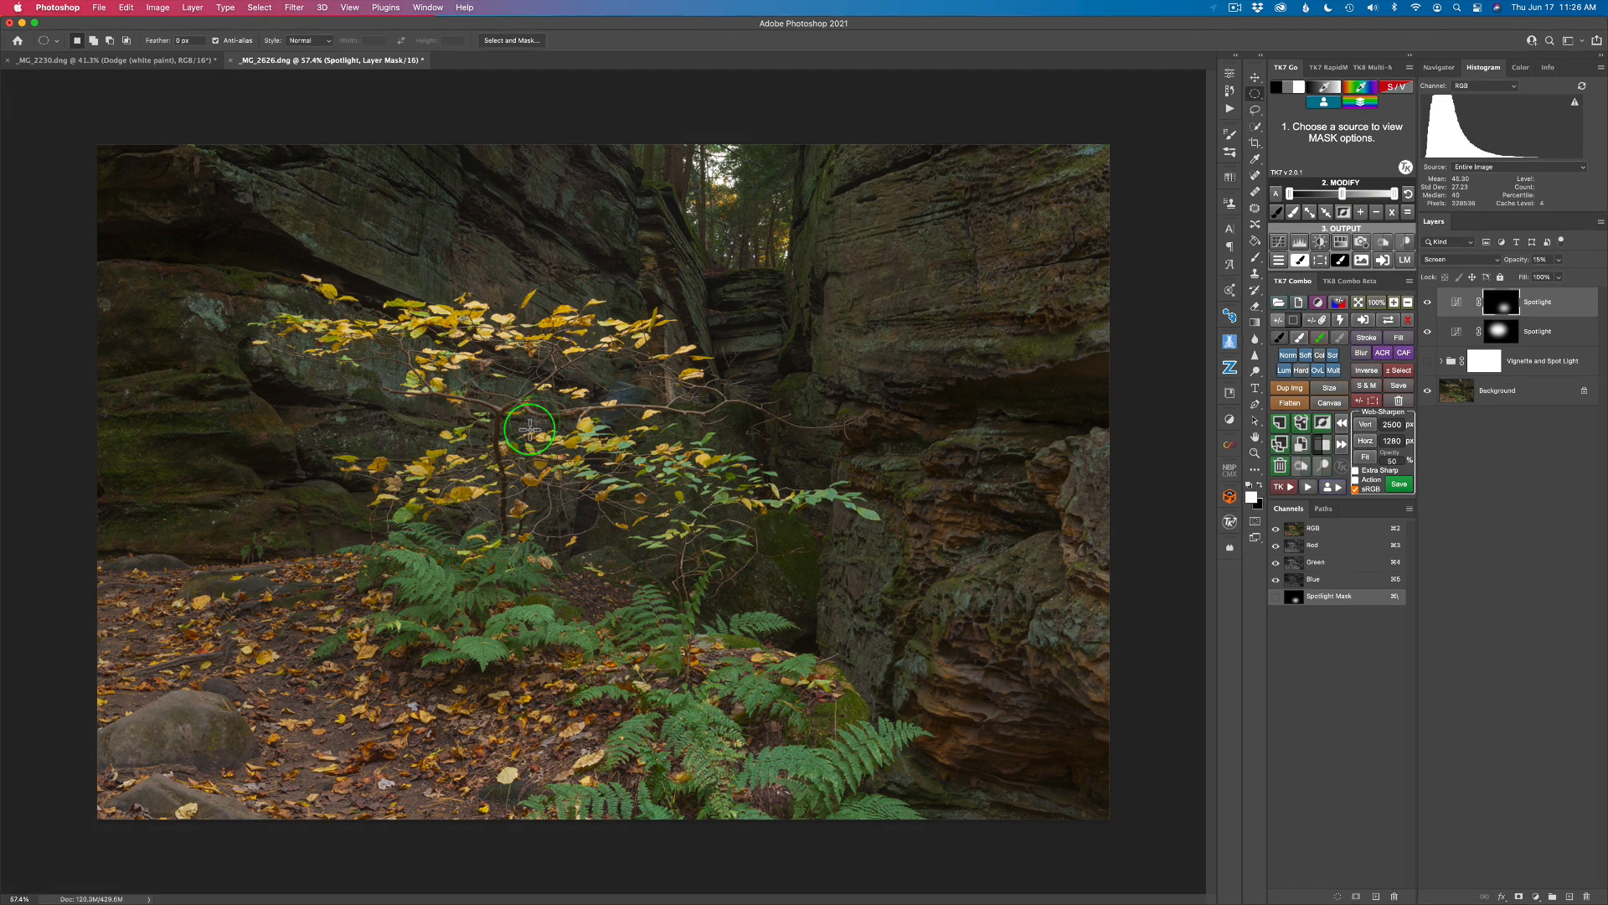
Step: Create a TK Freehand Vignette from a lasso selection around the tree and ferns, accepting the 469-pixel Gaussian blur
left_click(1256, 110)
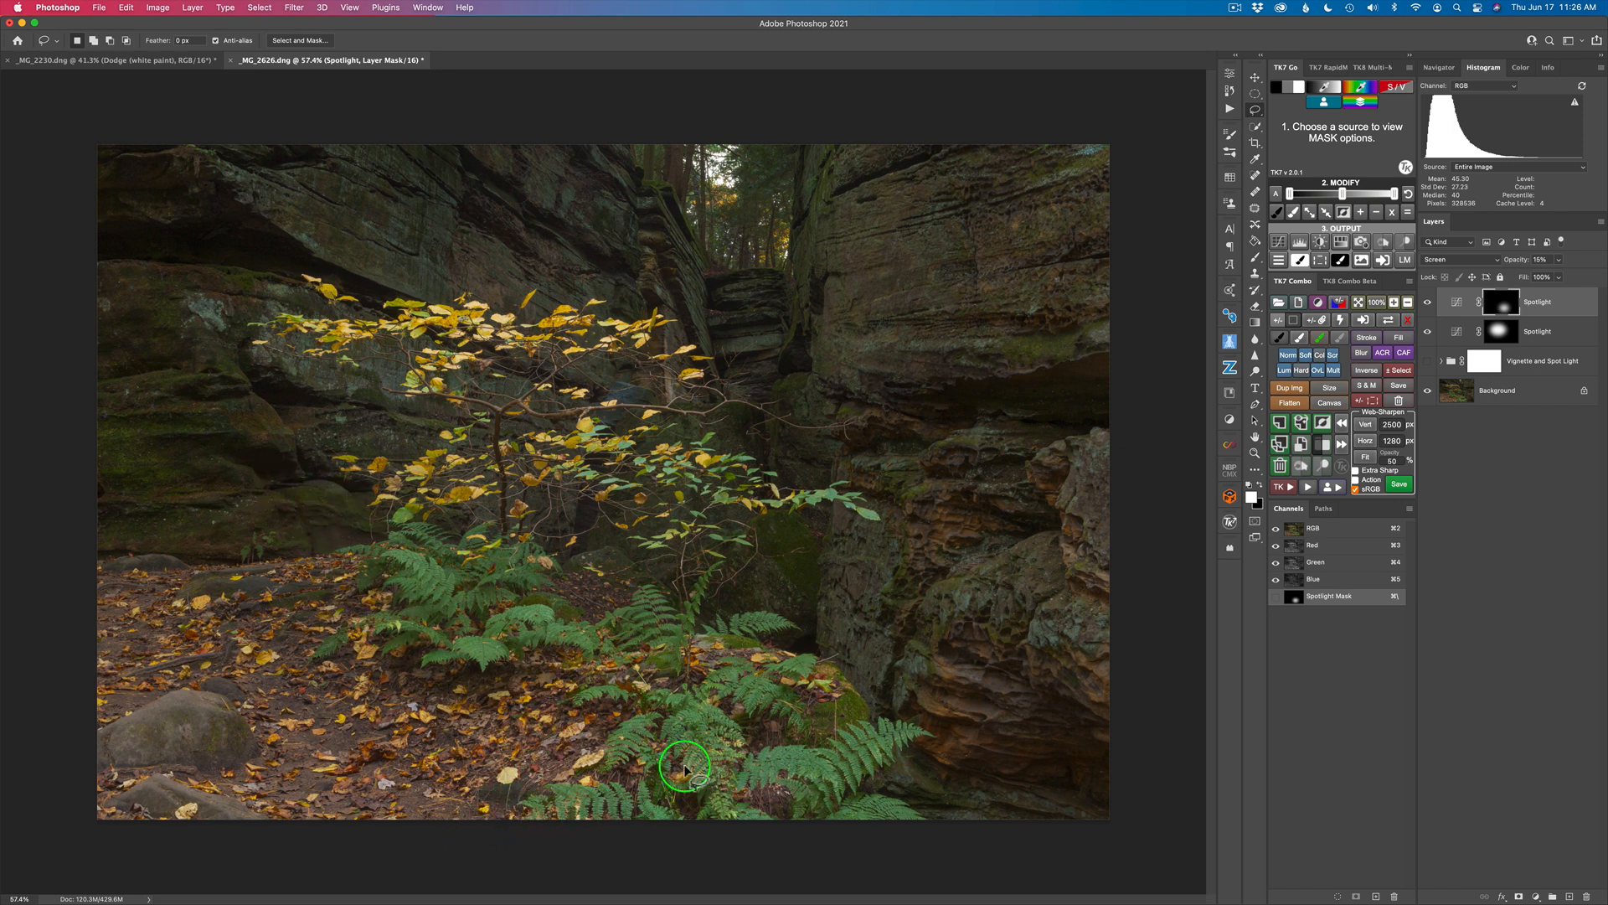
mouse_move(746, 767)
left_mouse_down()
mouse_move(612, 778)
mouse_move(535, 701)
mouse_move(301, 677)
mouse_move(255, 613)
mouse_move(309, 548)
mouse_move(343, 421)
mouse_move(333, 370)
mouse_move(222, 380)
mouse_move(190, 305)
mouse_move(248, 238)
mouse_move(358, 221)
mouse_move(441, 249)
mouse_move(503, 239)
mouse_move(689, 274)
mouse_move(735, 313)
mouse_move(734, 341)
mouse_move(803, 355)
mouse_move(689, 388)
mouse_move(715, 410)
mouse_move(824, 424)
mouse_move(773, 444)
mouse_move(923, 484)
mouse_move(900, 541)
mouse_move(761, 505)
mouse_move(620, 504)
mouse_move(642, 548)
mouse_move(825, 576)
mouse_move(940, 731)
mouse_move(924, 755)
mouse_move(719, 765)
left_mouse_up()
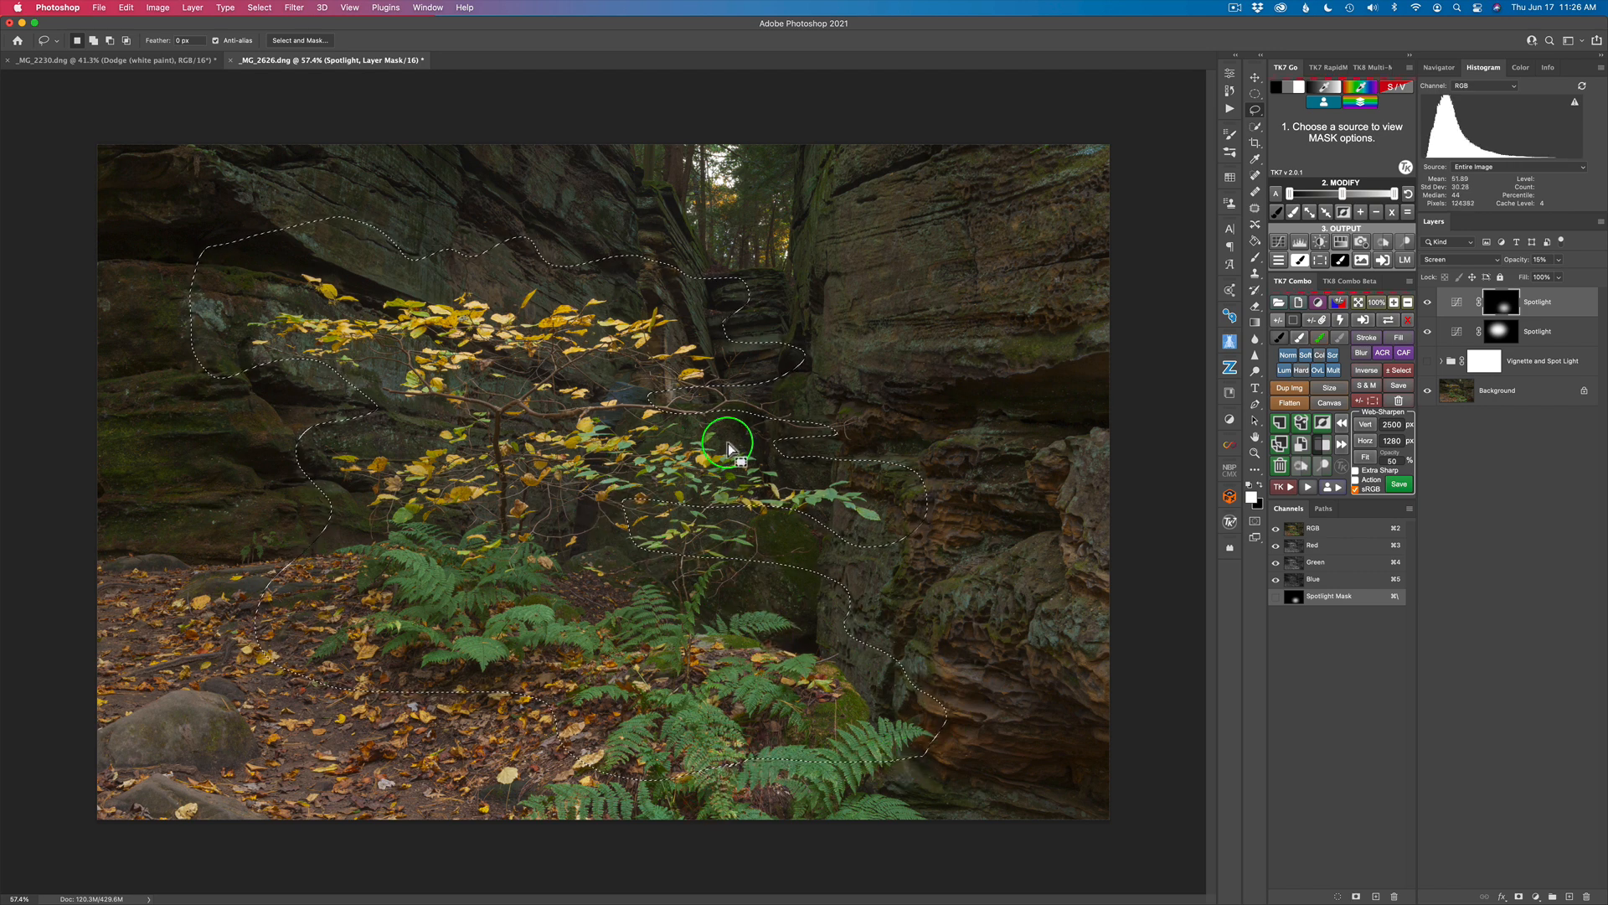
left_click(1286, 488)
left_click(1300, 325)
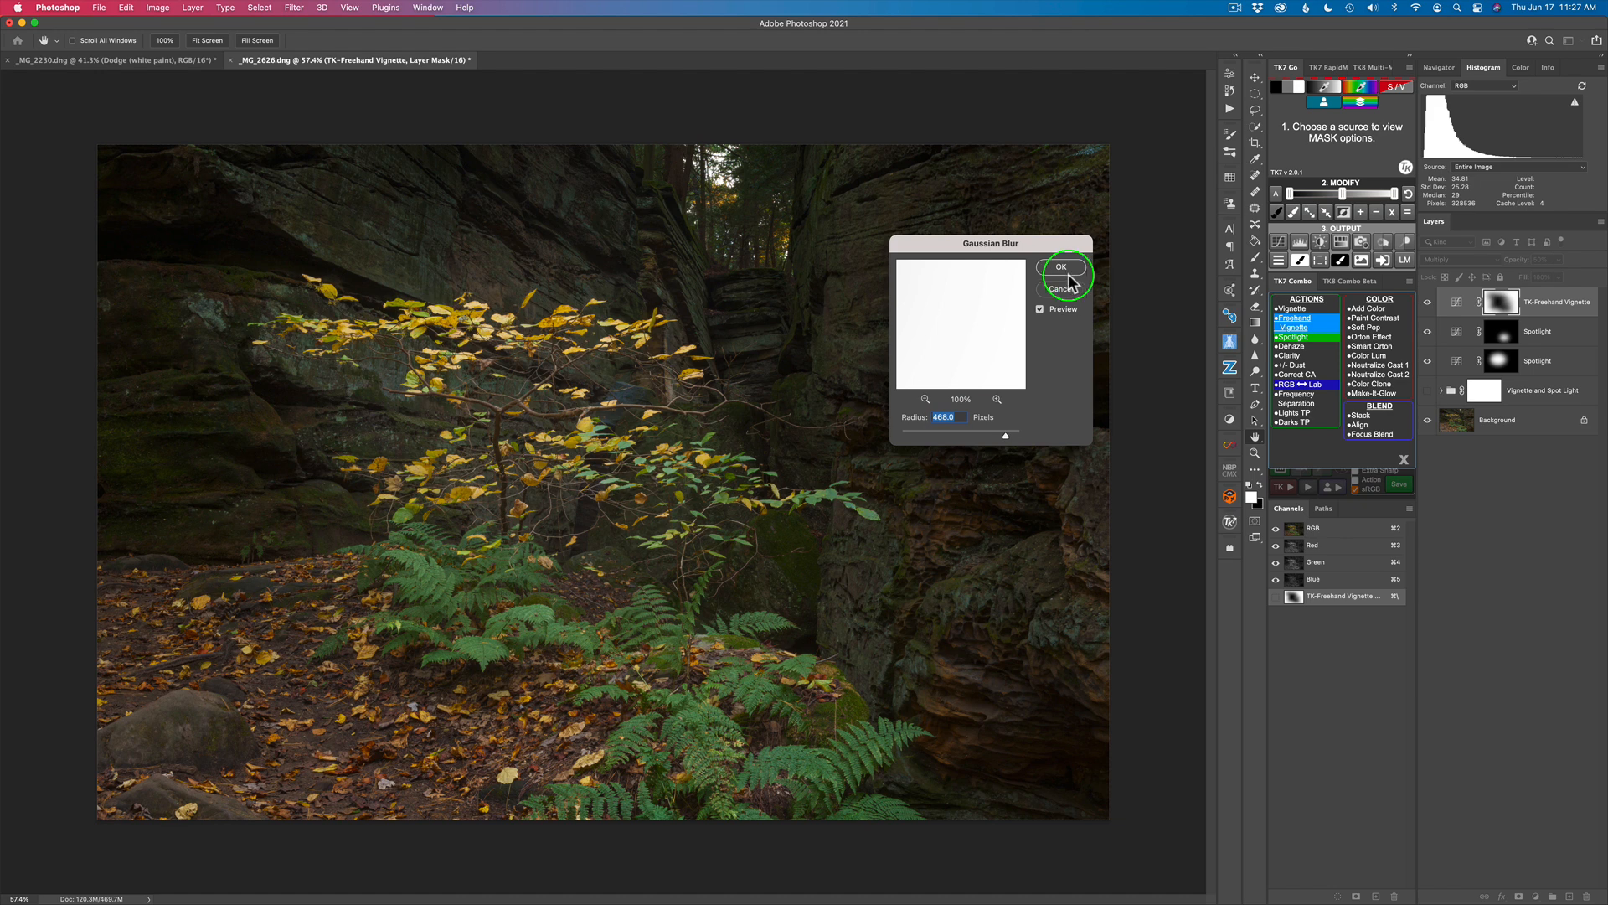
key("Return")
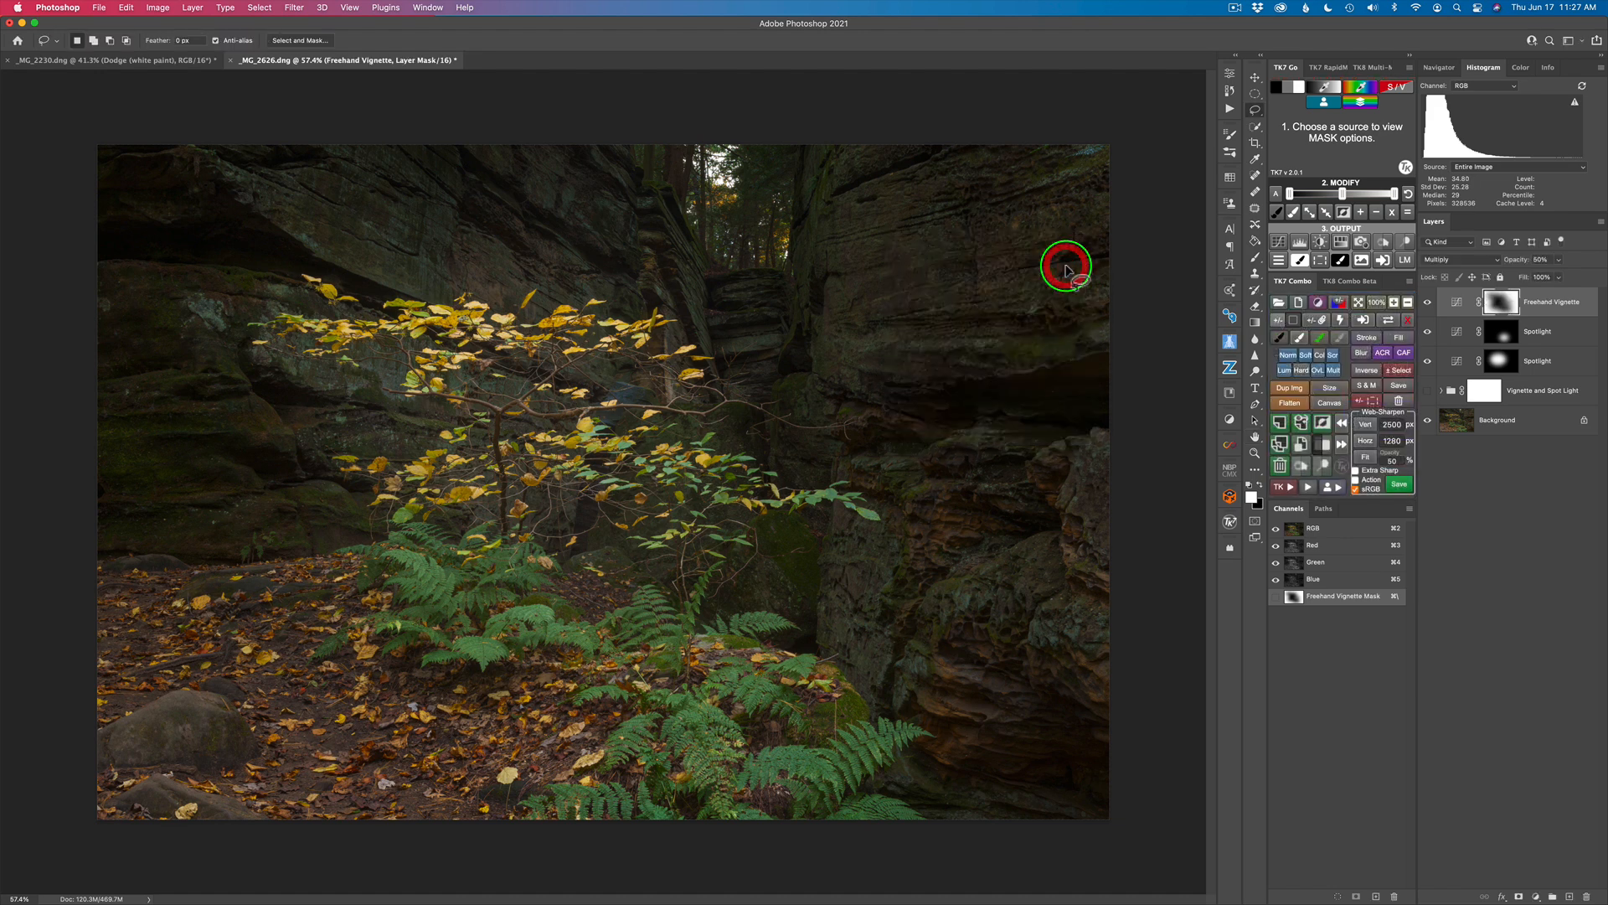
Step: Lower the Freehand Vignette layer's opacity to 23%, comparing the image without that layer and with the Background alone
left_click(1428, 303)
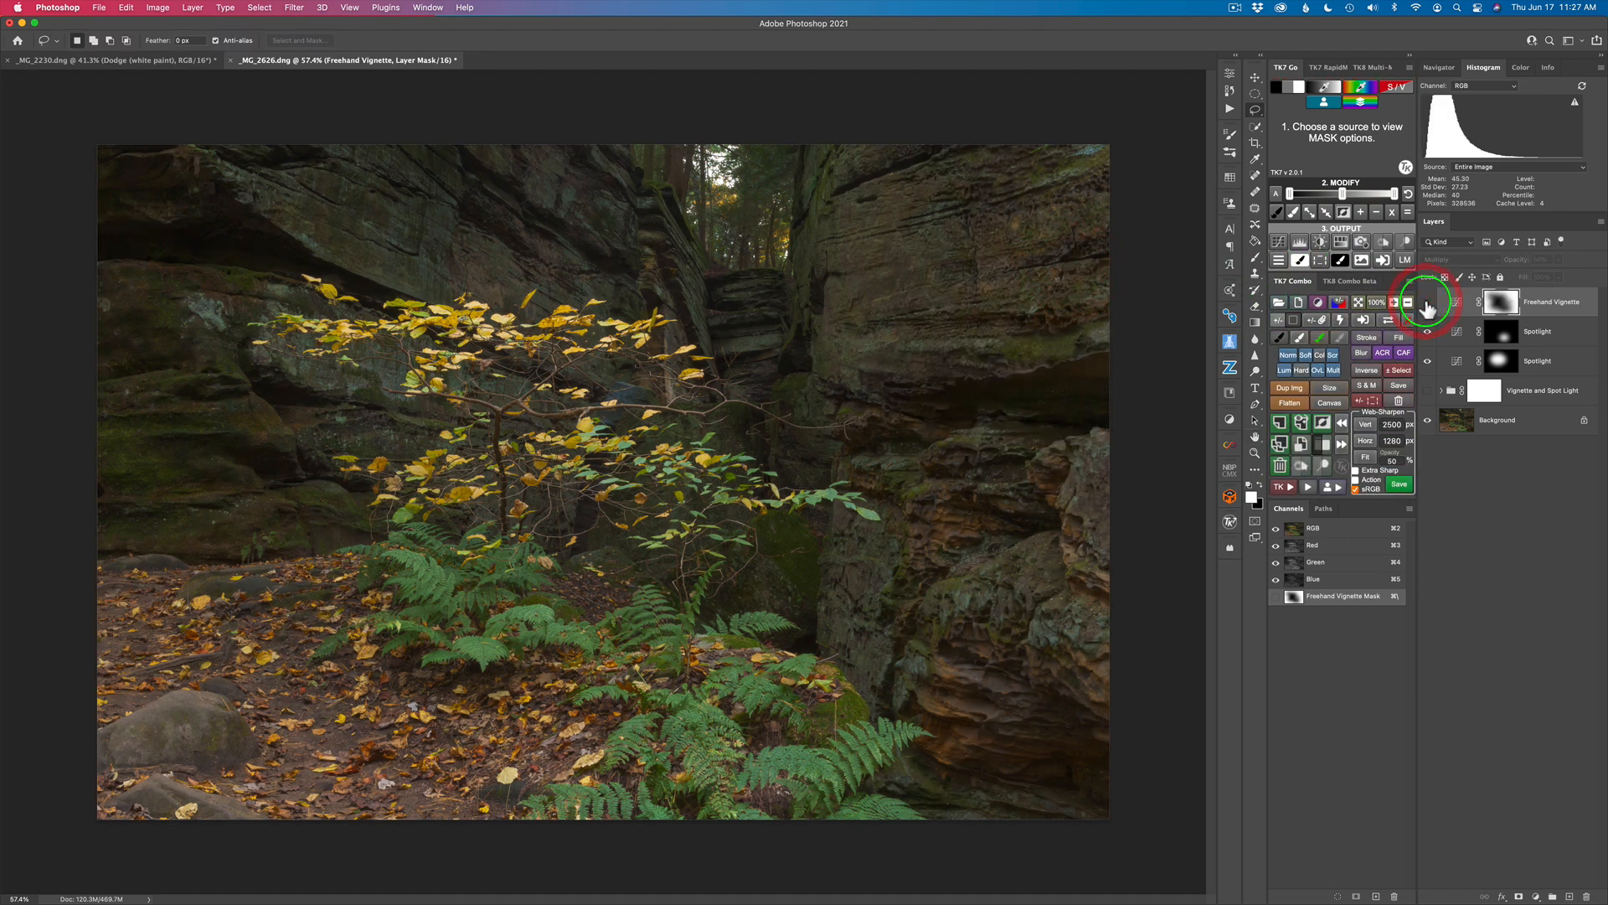
left_click(1427, 303)
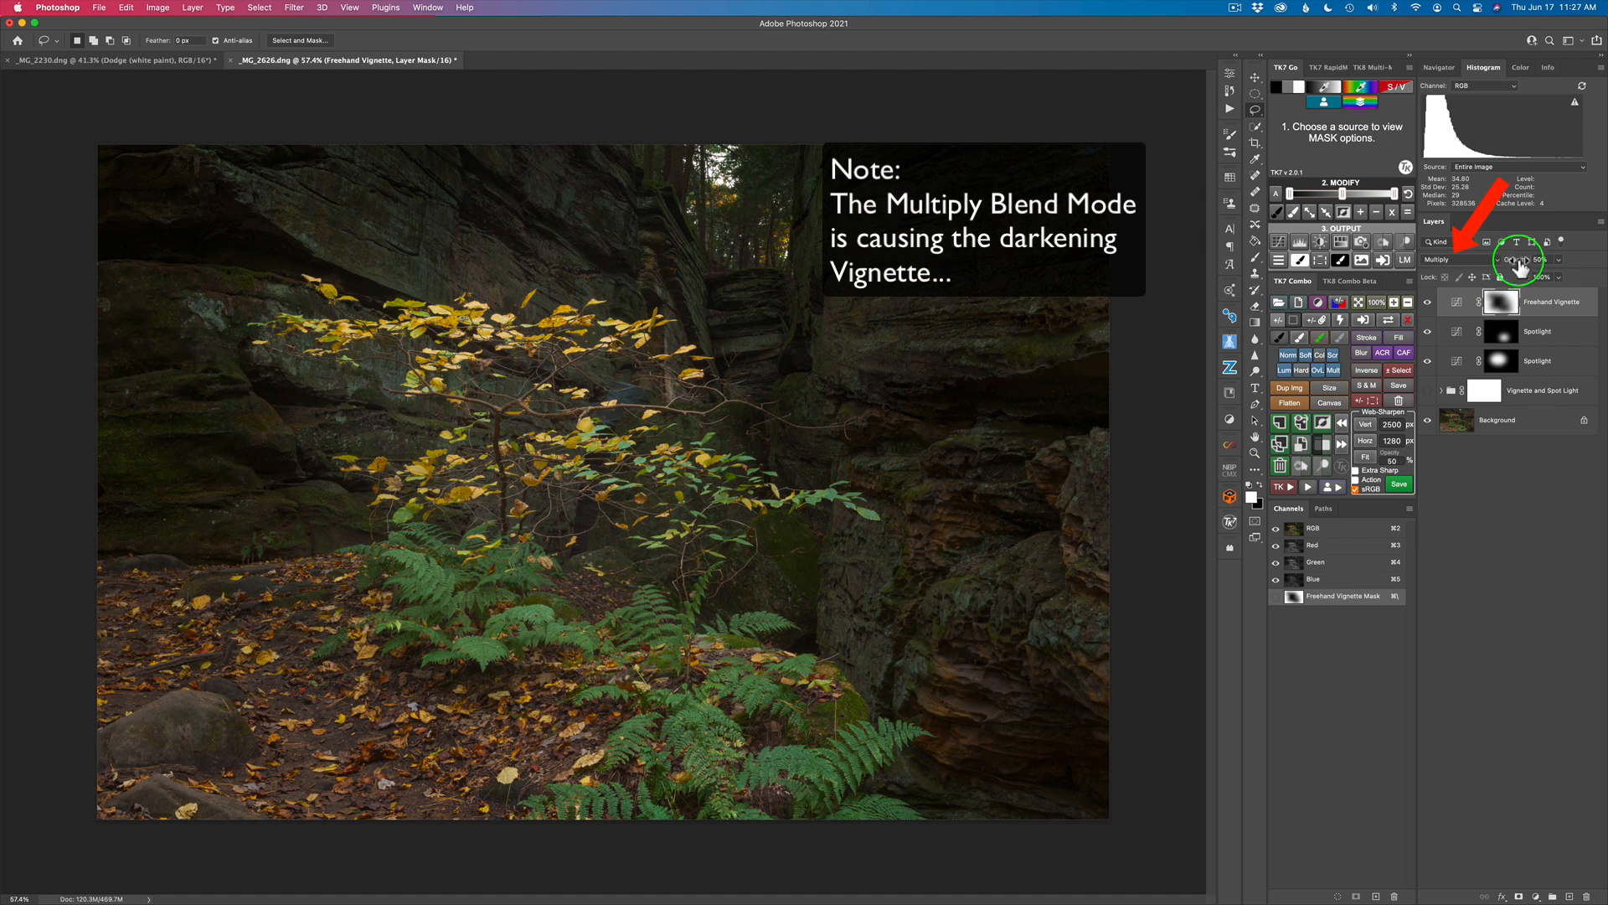
left_click_drag(1519, 265, 1503, 265)
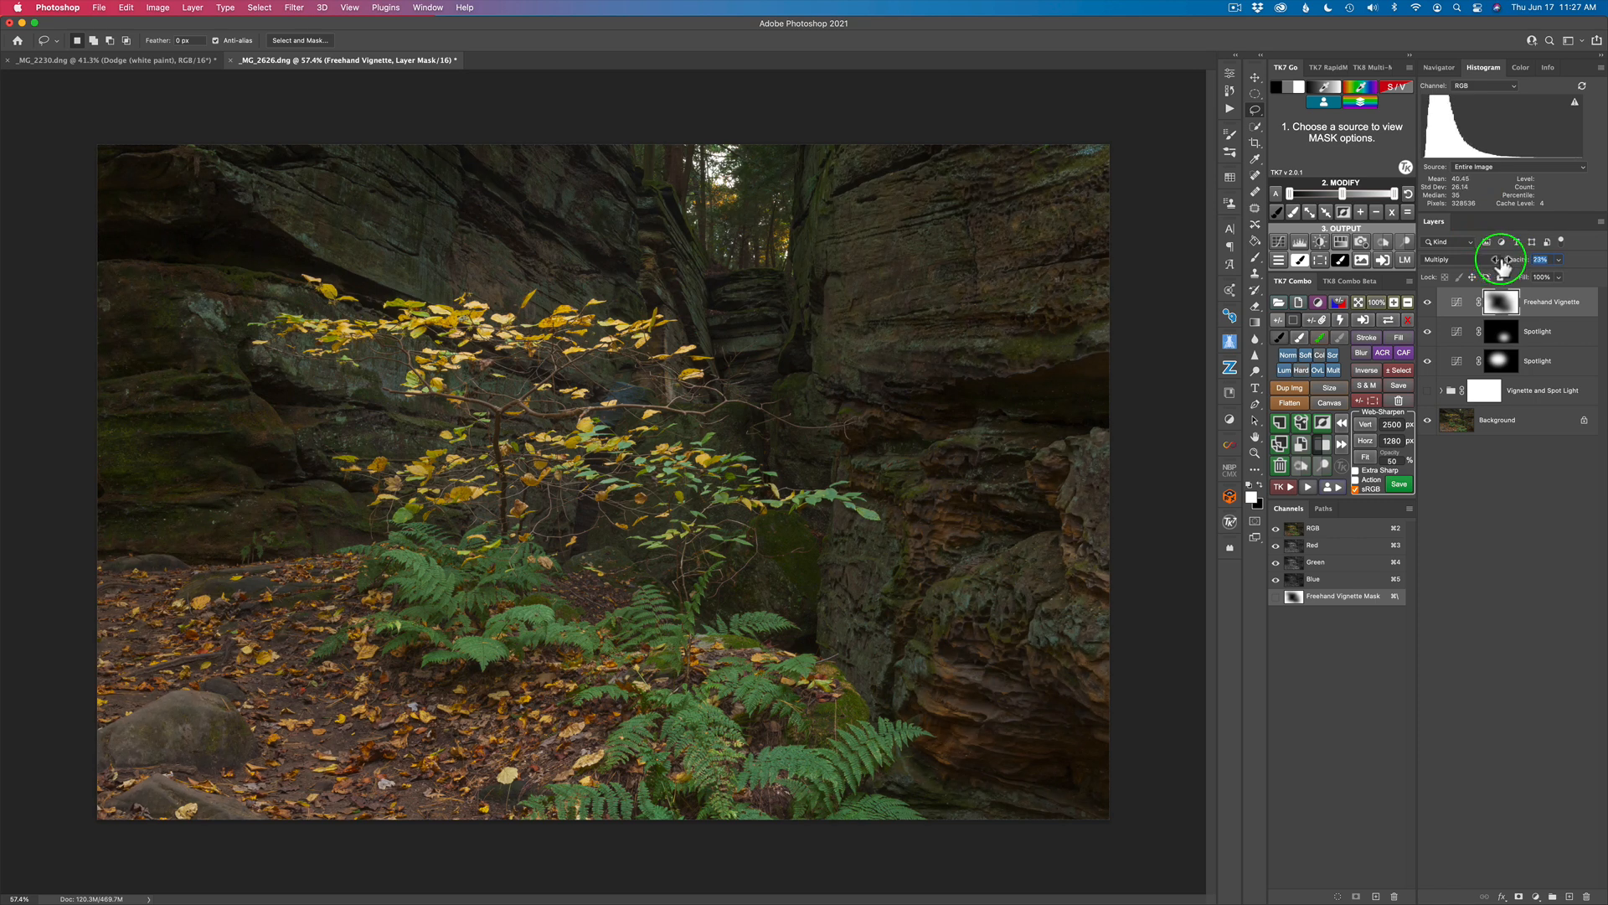
left_click(1429, 307)
left_click(1429, 306)
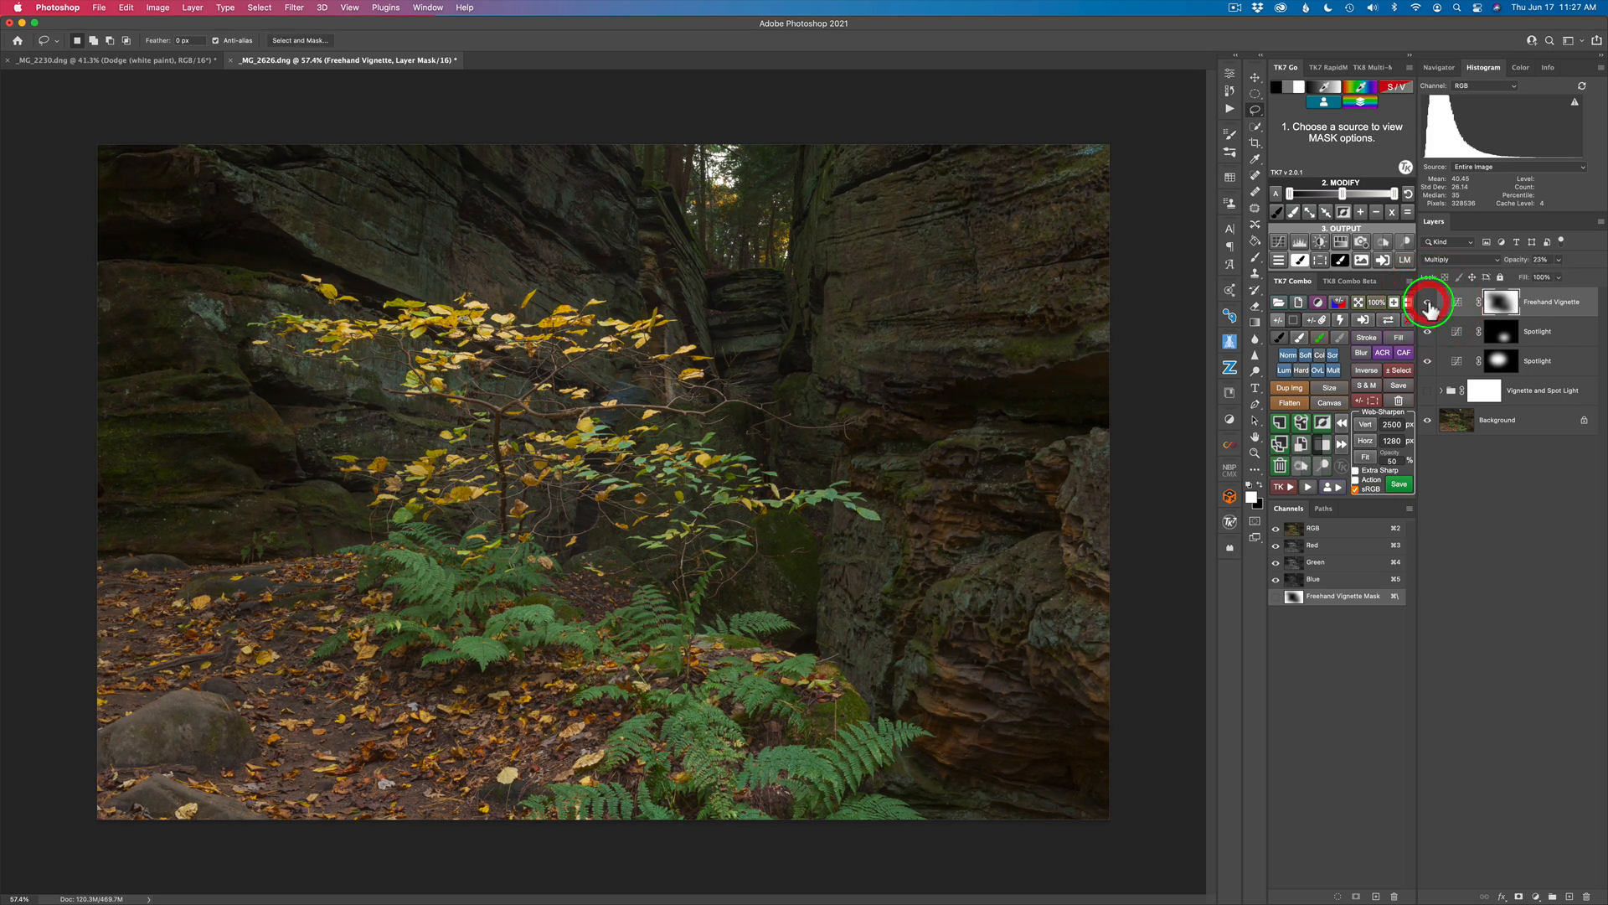
left_click(1428, 306)
left_click(1428, 306)
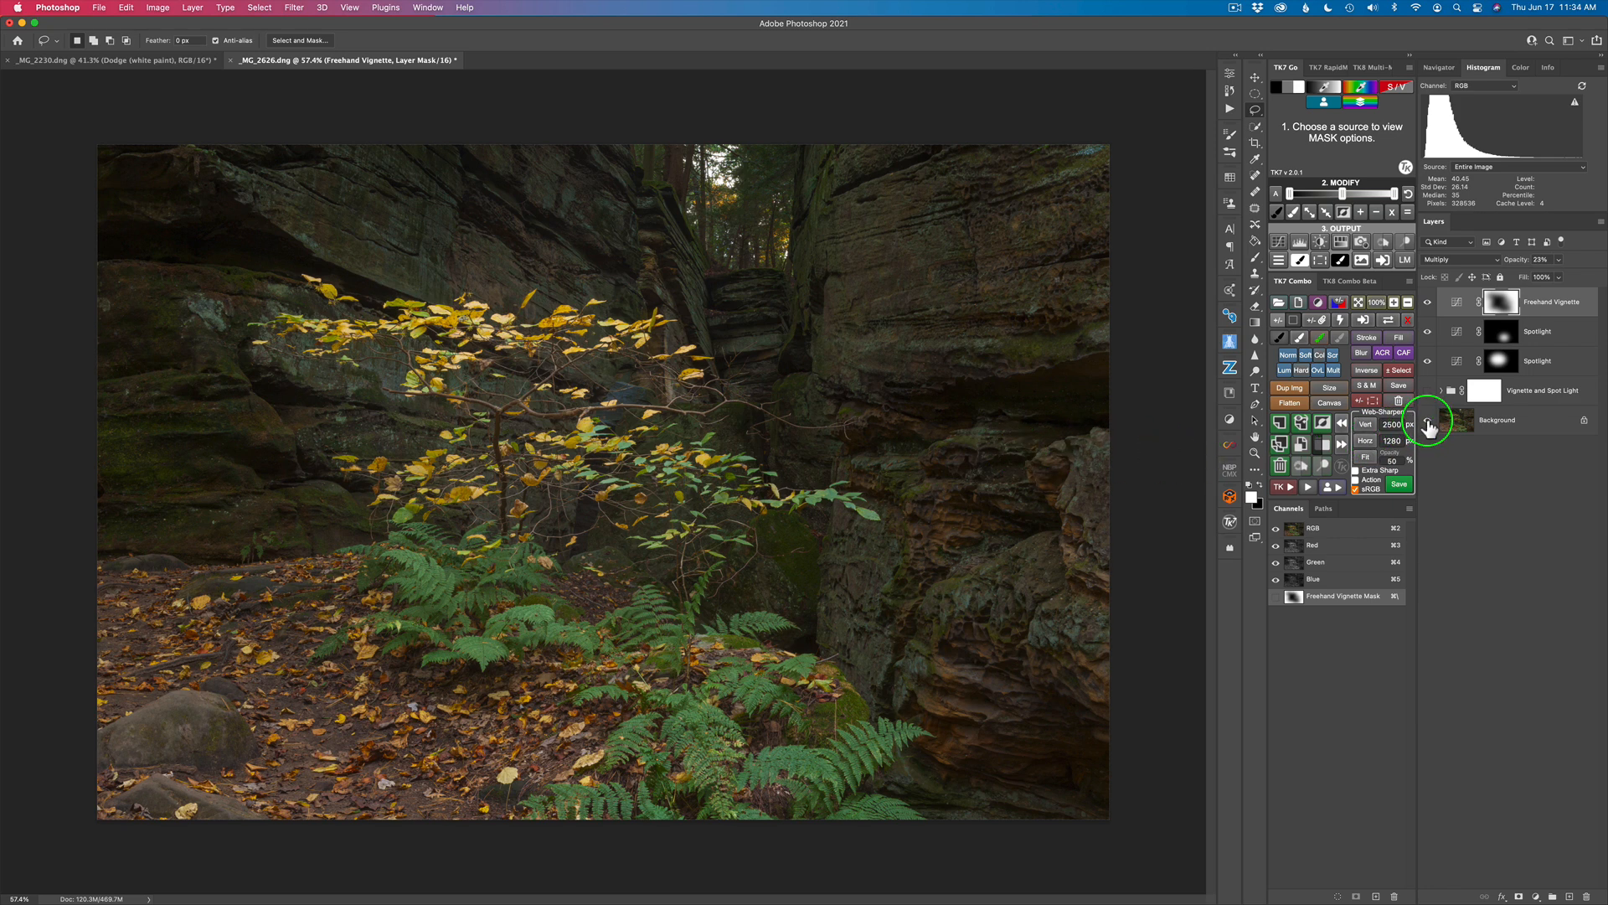
left_click(1429, 423, "alt")
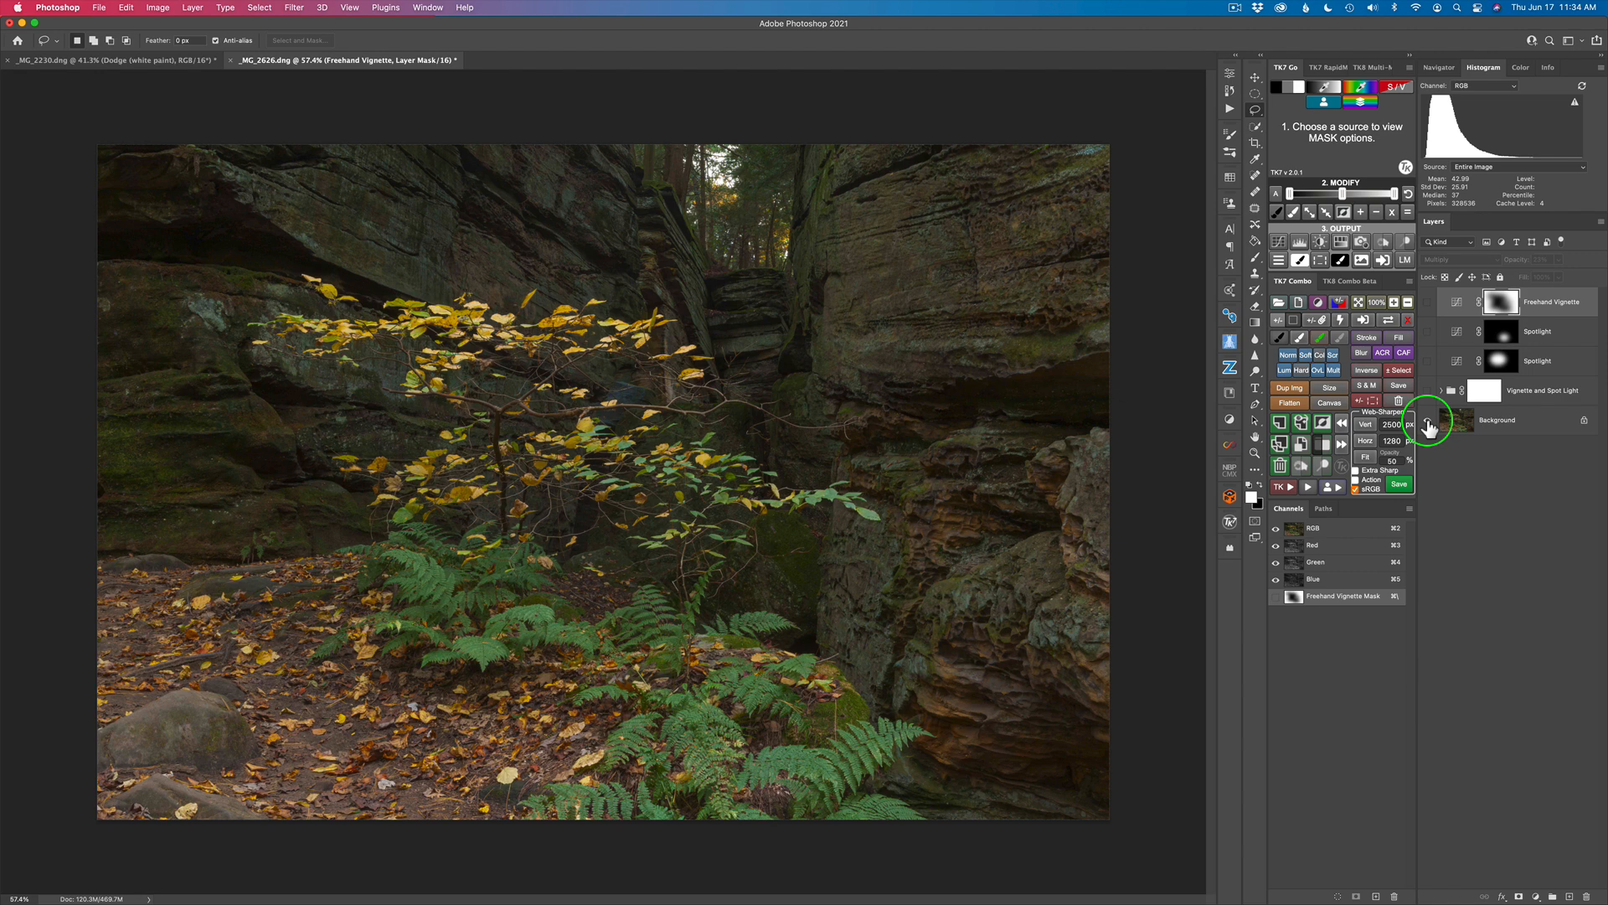
left_click(1428, 421, "alt")
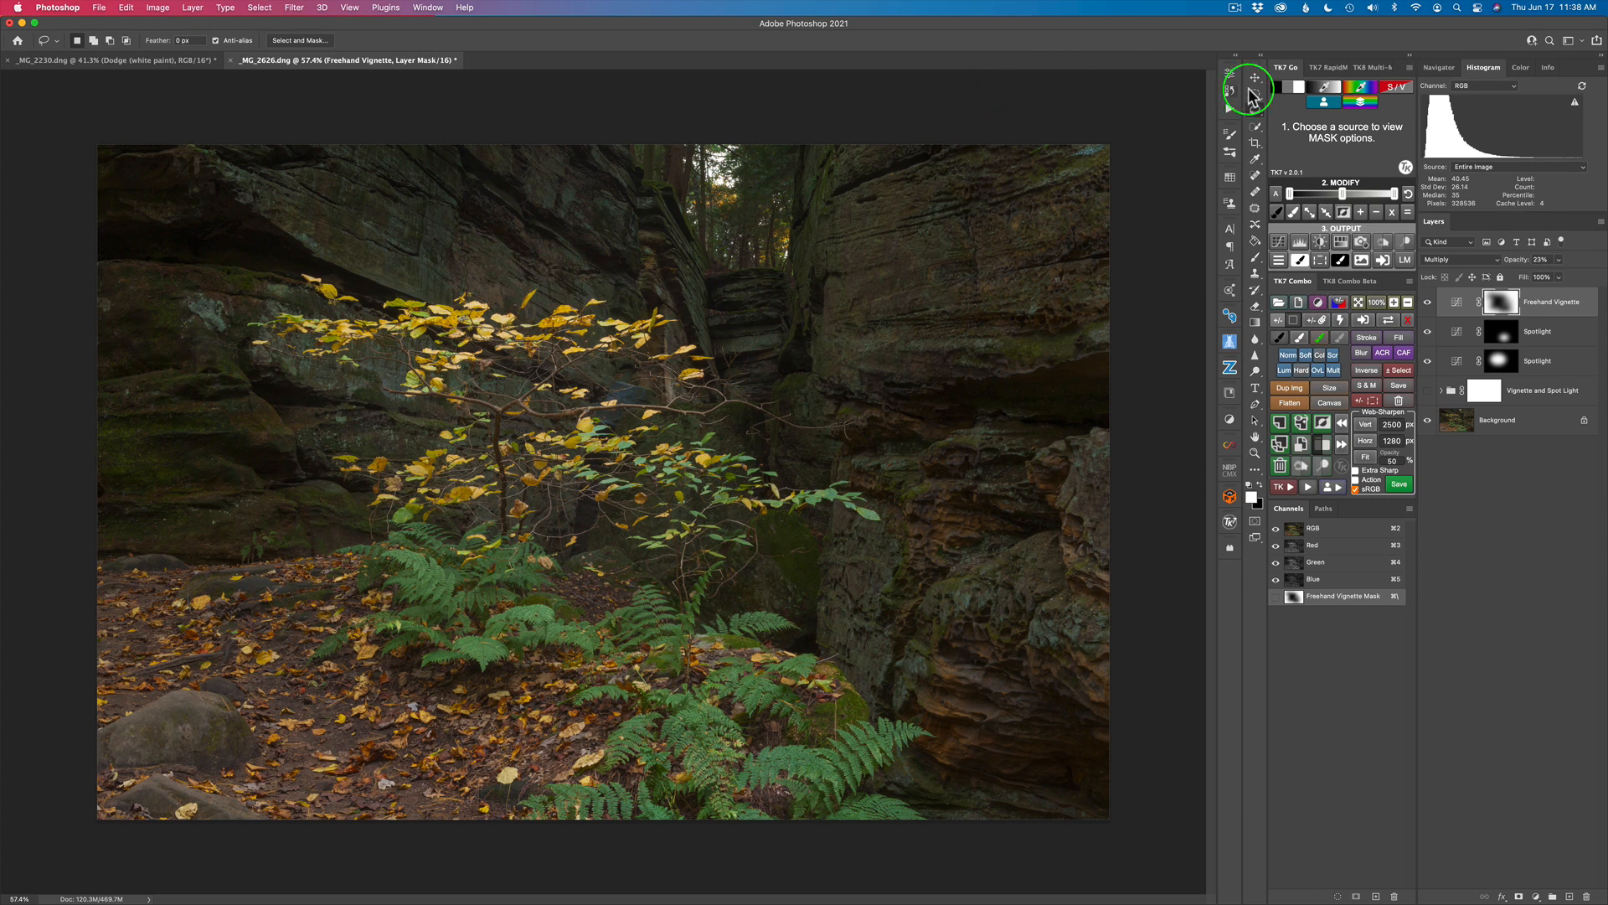
Step: Generate a midtones luminosity mask and create a Burn (black paint) layer with the mask loaded as a selection
left_click(1292, 89)
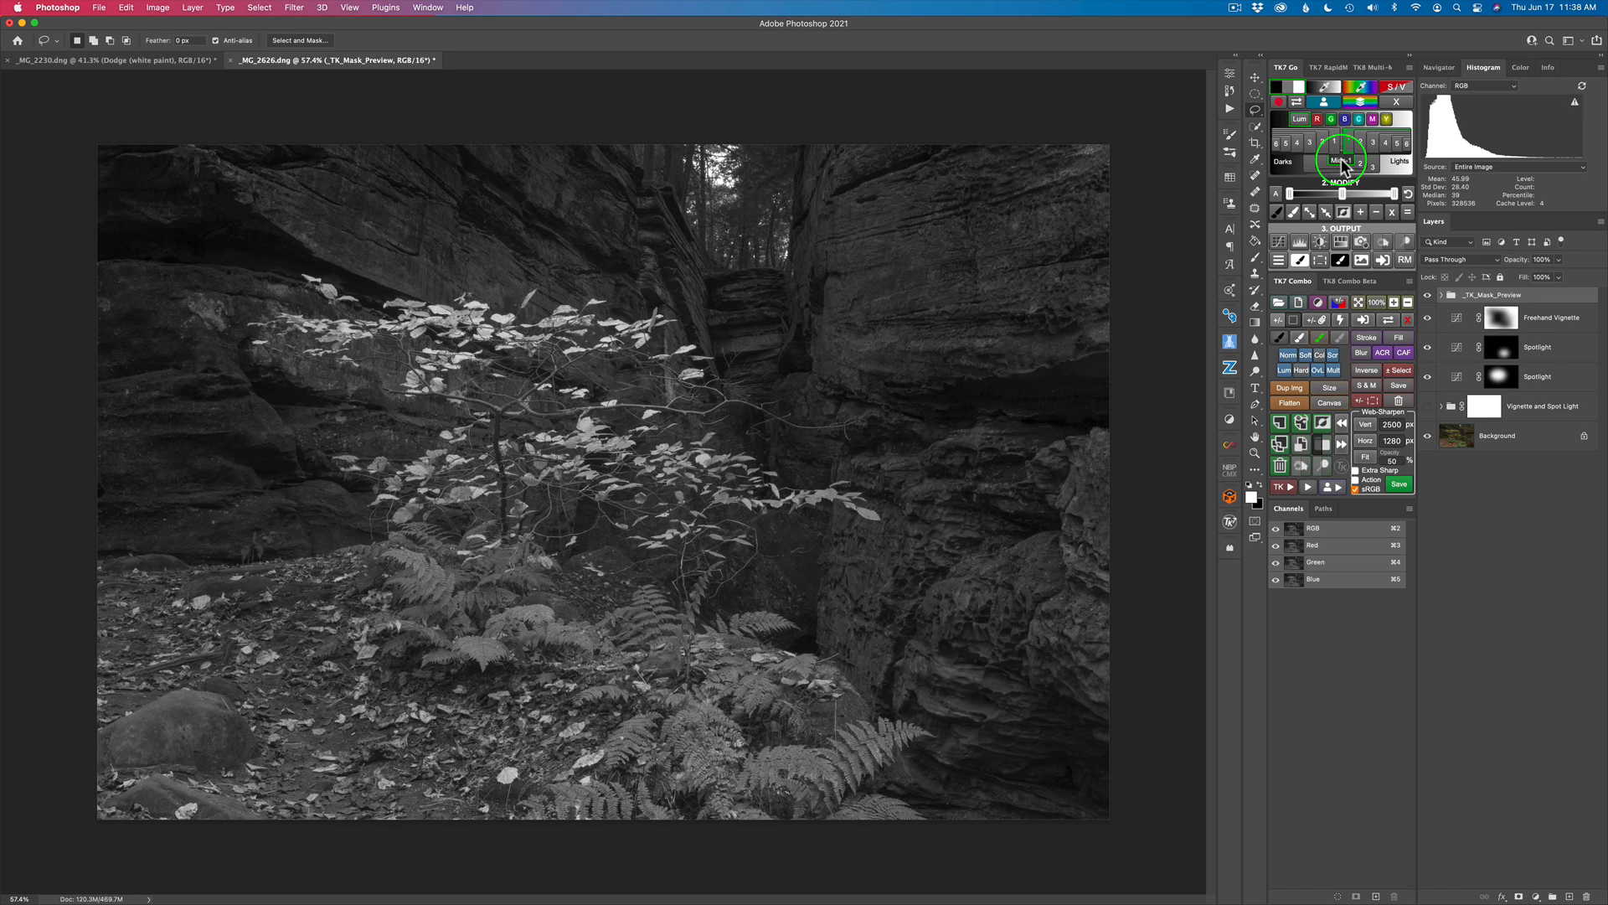
left_click(1341, 162)
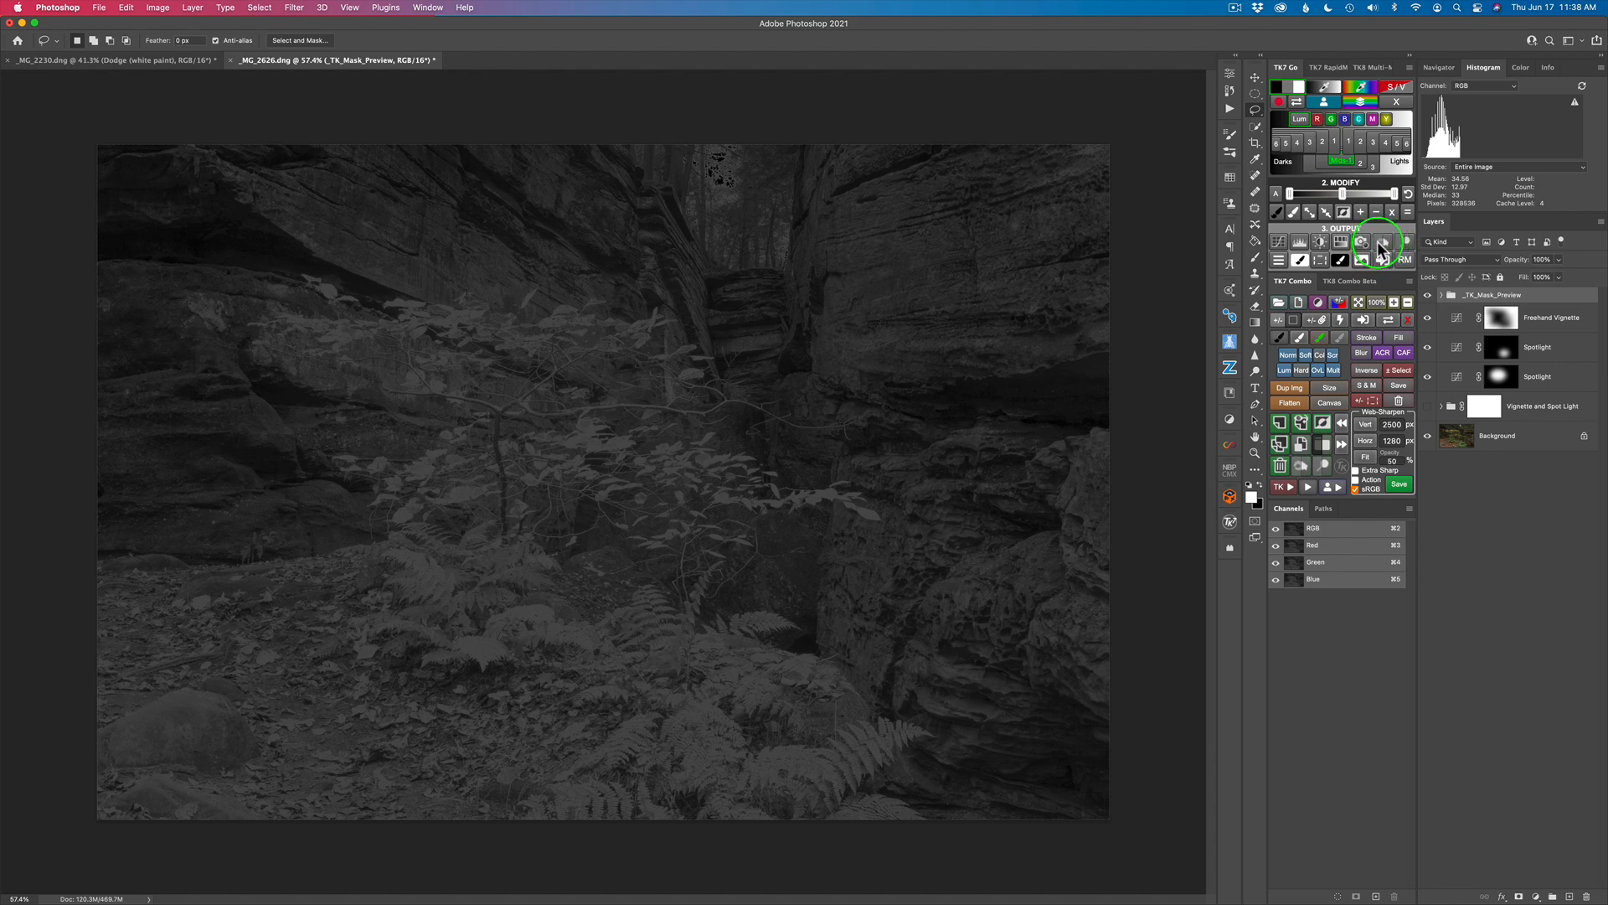
left_click(1381, 247)
left_click(1284, 267)
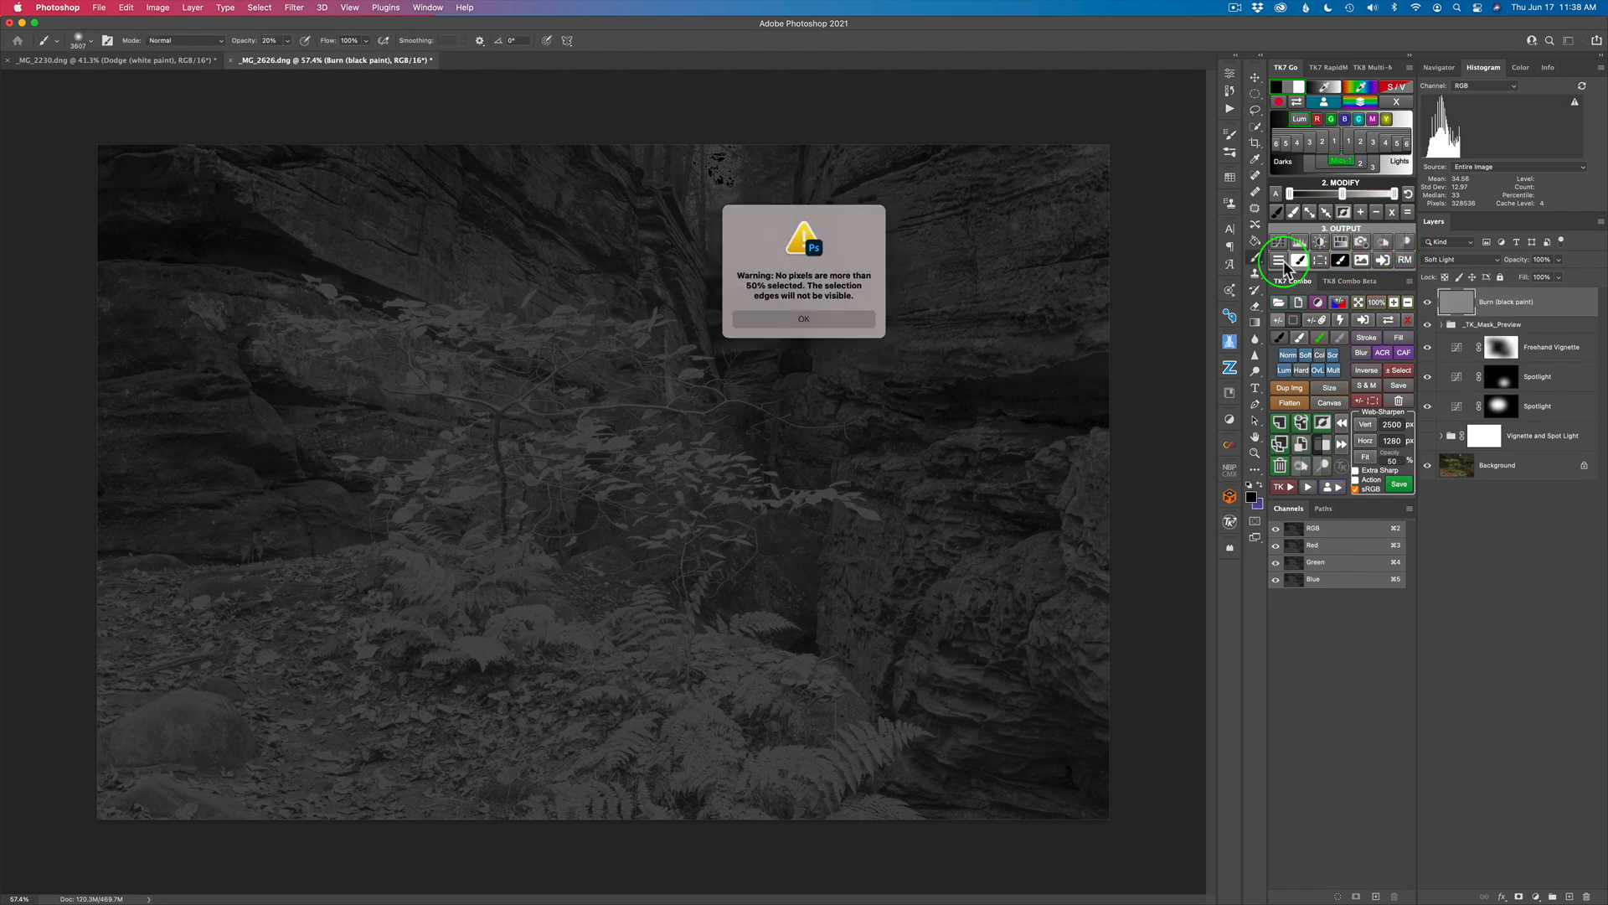
left_click(806, 320)
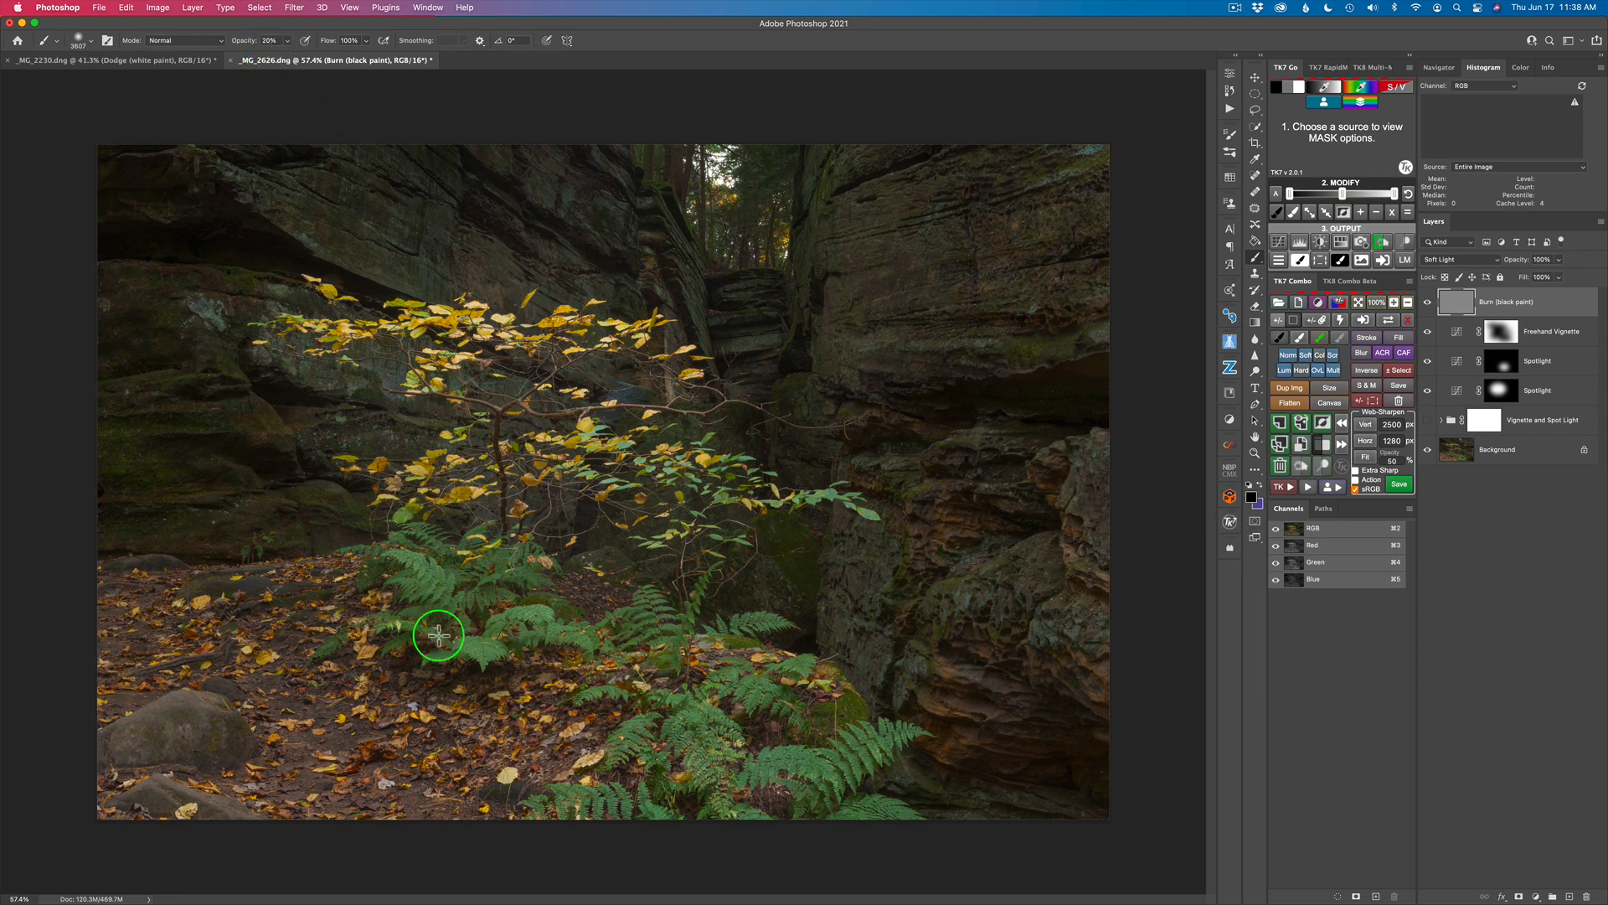
Step: Burn the leaf-covered ground and rocks in the photo's lower-left area using a brush of about 600 px at 20% opacity
mouse_move(444, 637)
left_mouse_down()
mouse_move(475, 650)
mouse_move(177, 621)
mouse_move(134, 602)
left_mouse_up()
left_click_drag(542, 620, 293, 620)
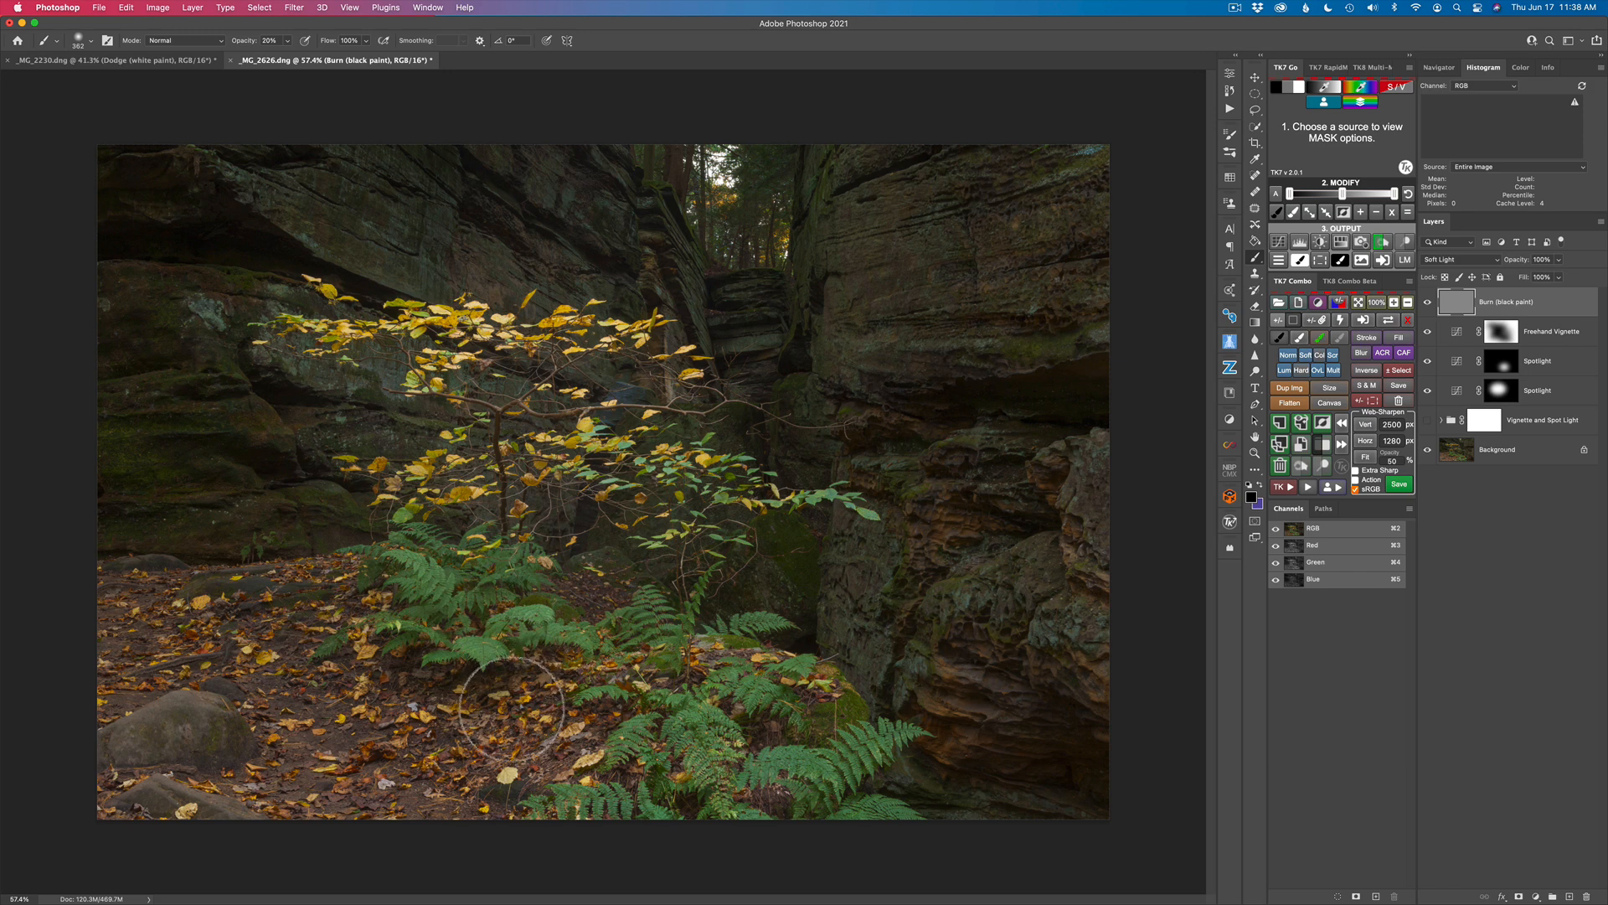
left_click_drag(507, 712, 496, 710)
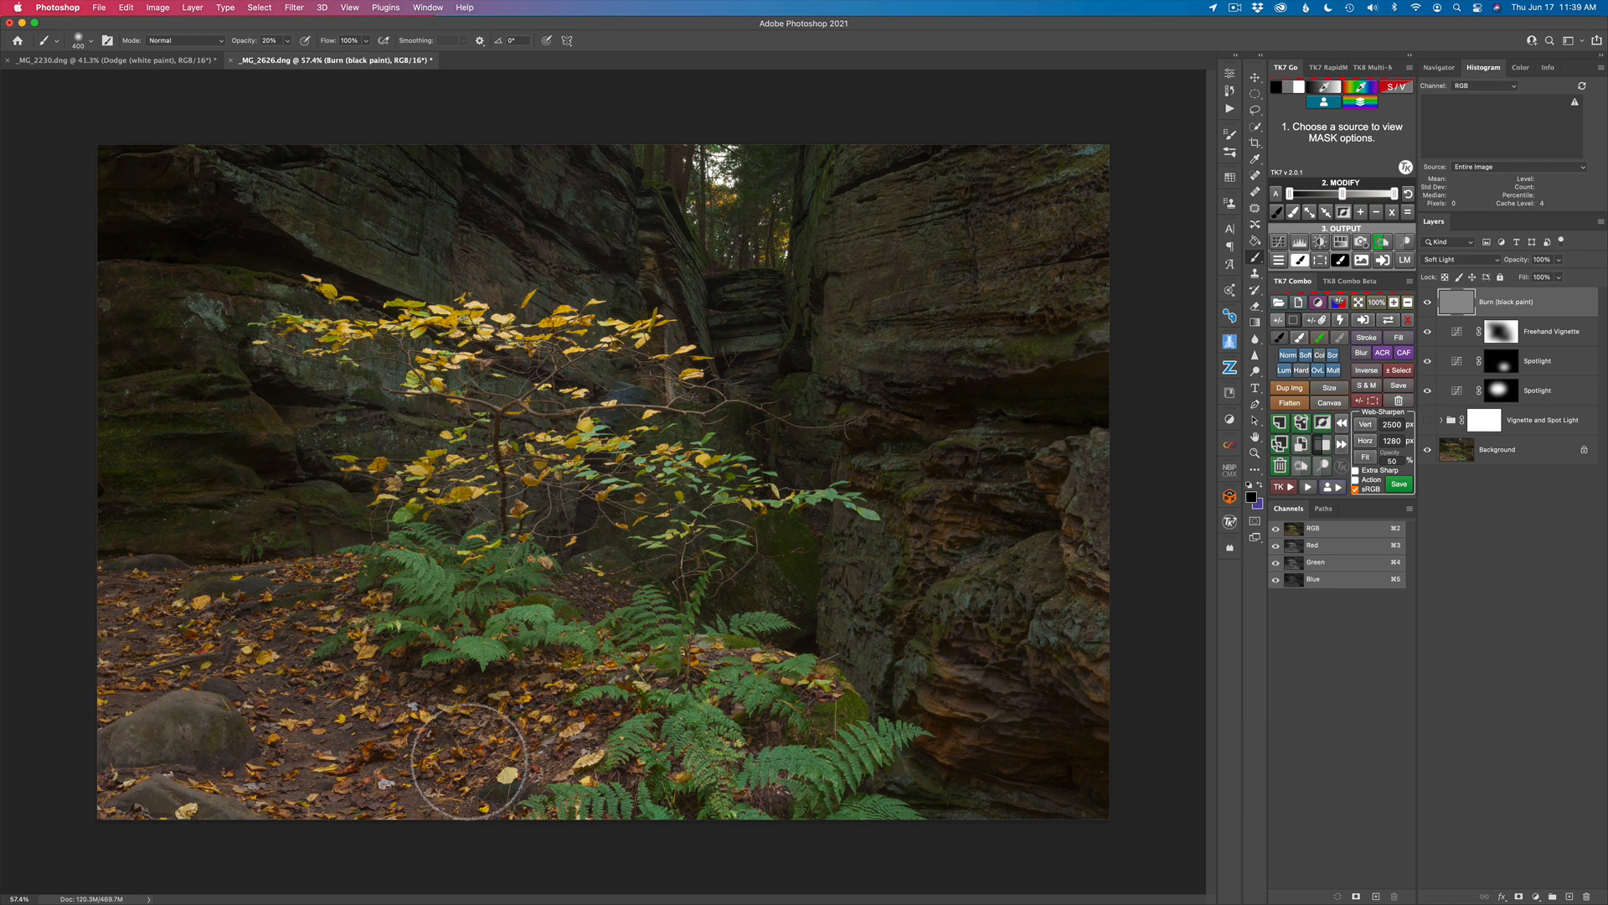
left_click_drag(466, 785, 510, 736)
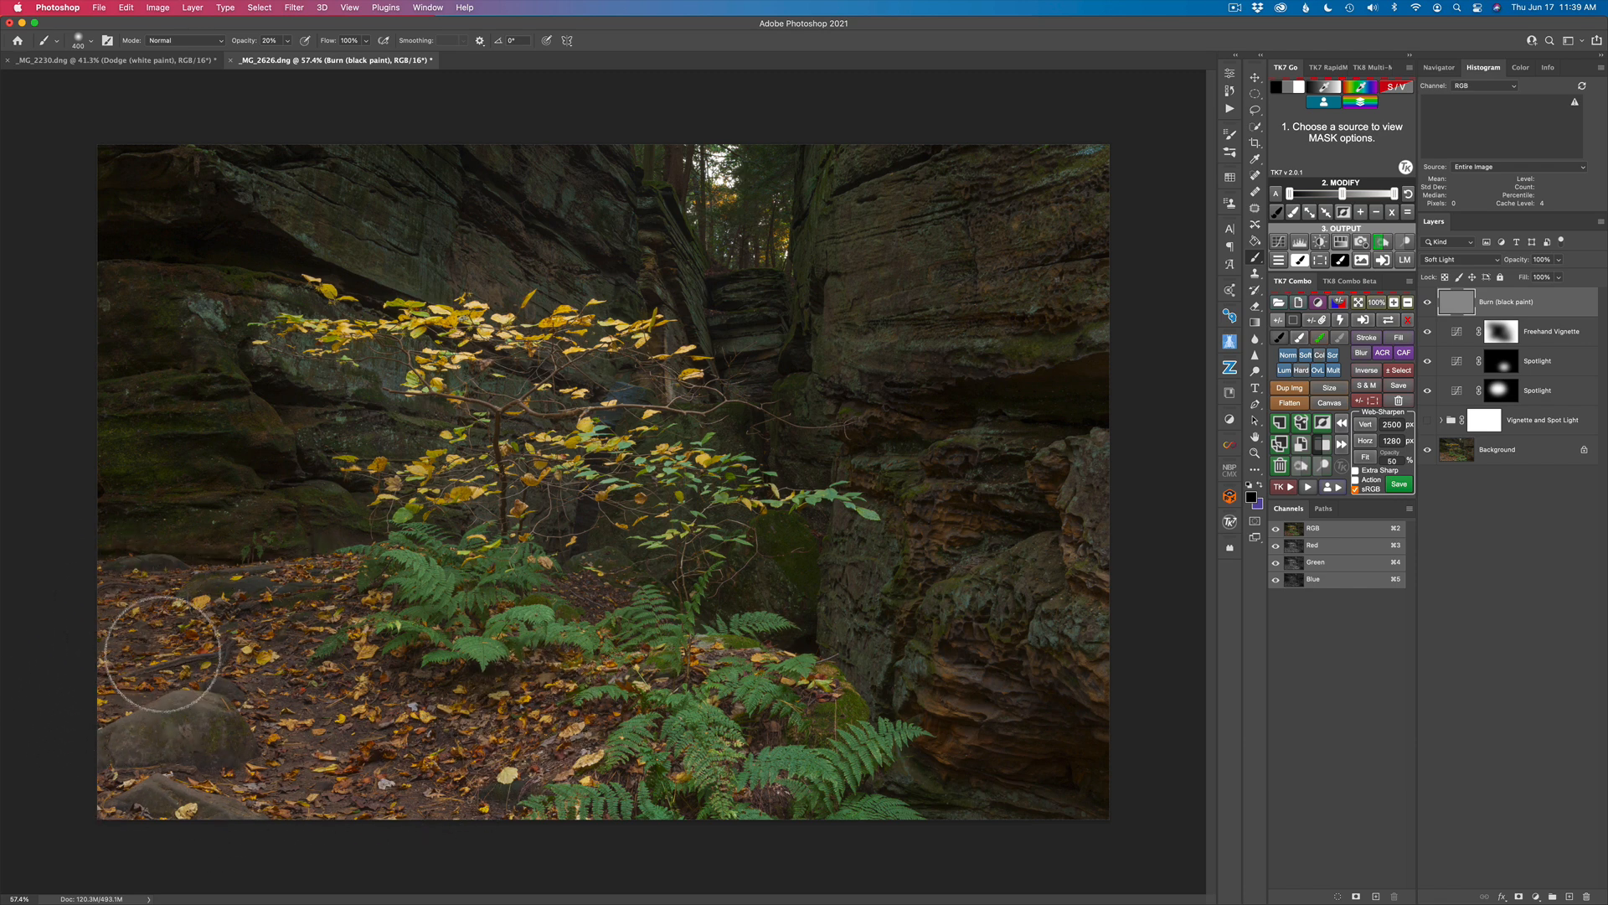
mouse_move(74, 719)
left_mouse_down()
mouse_move(218, 712)
mouse_move(136, 672)
mouse_move(118, 776)
mouse_move(199, 755)
left_mouse_up()
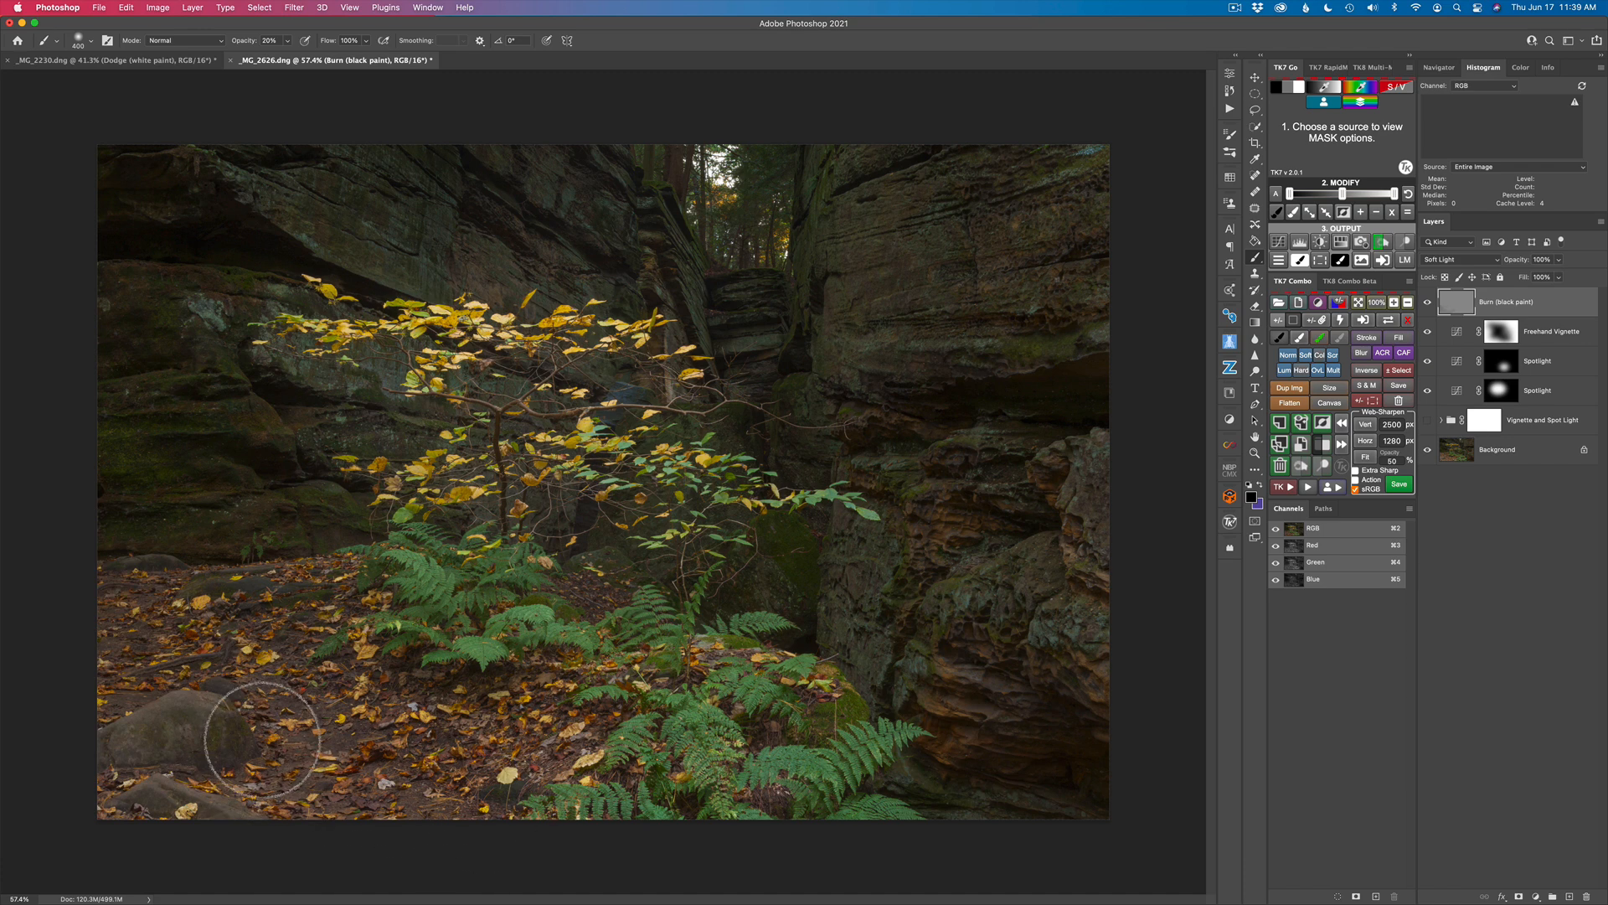
mouse_move(173, 750)
left_mouse_down()
mouse_move(71, 706)
mouse_move(65, 634)
left_mouse_up()
Step: View the Burn (black paint) layer alone and compare the image with and without it
left_click(1451, 297)
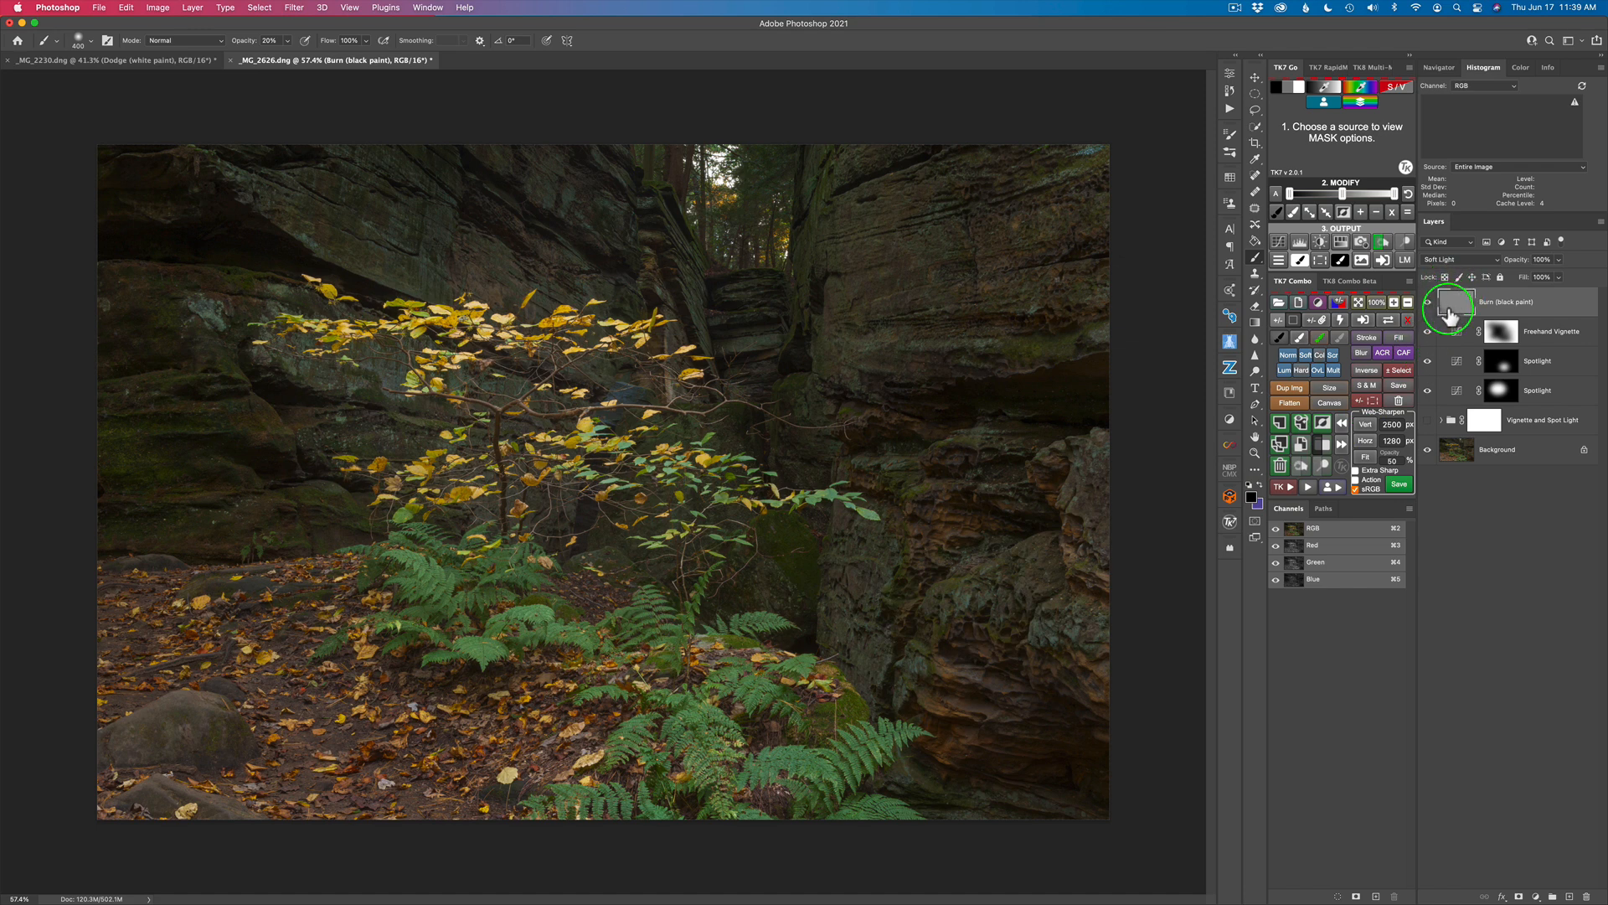
left_click(1427, 302, "alt")
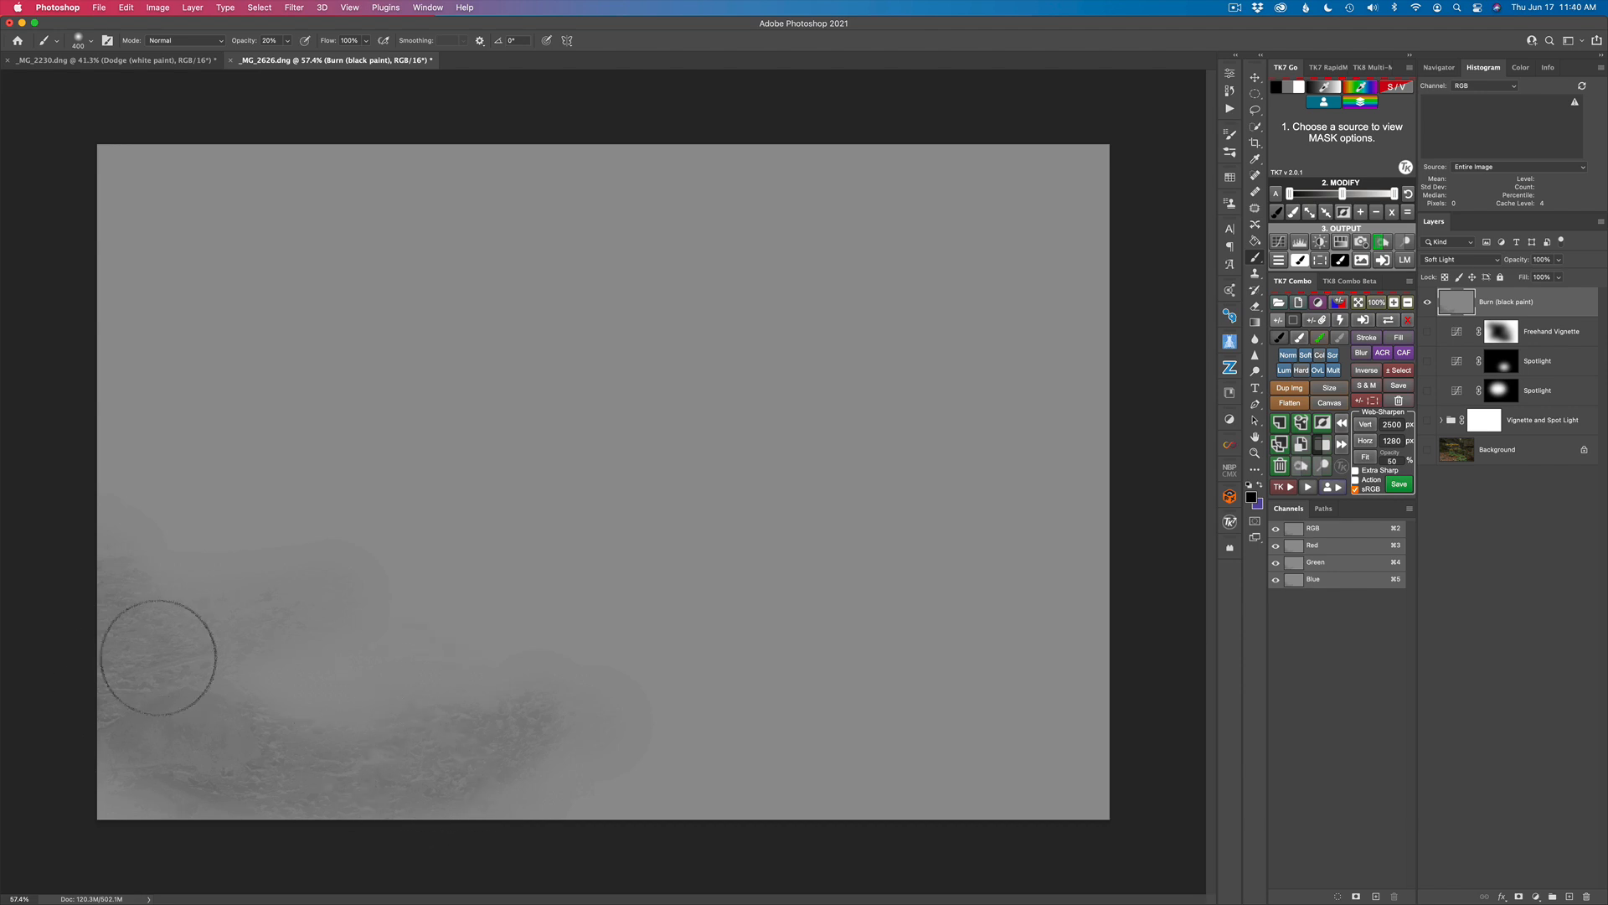
mouse_move(269, 682)
left_mouse_down()
mouse_move(478, 694)
mouse_move(1018, 569)
mouse_move(1099, 536)
left_mouse_up()
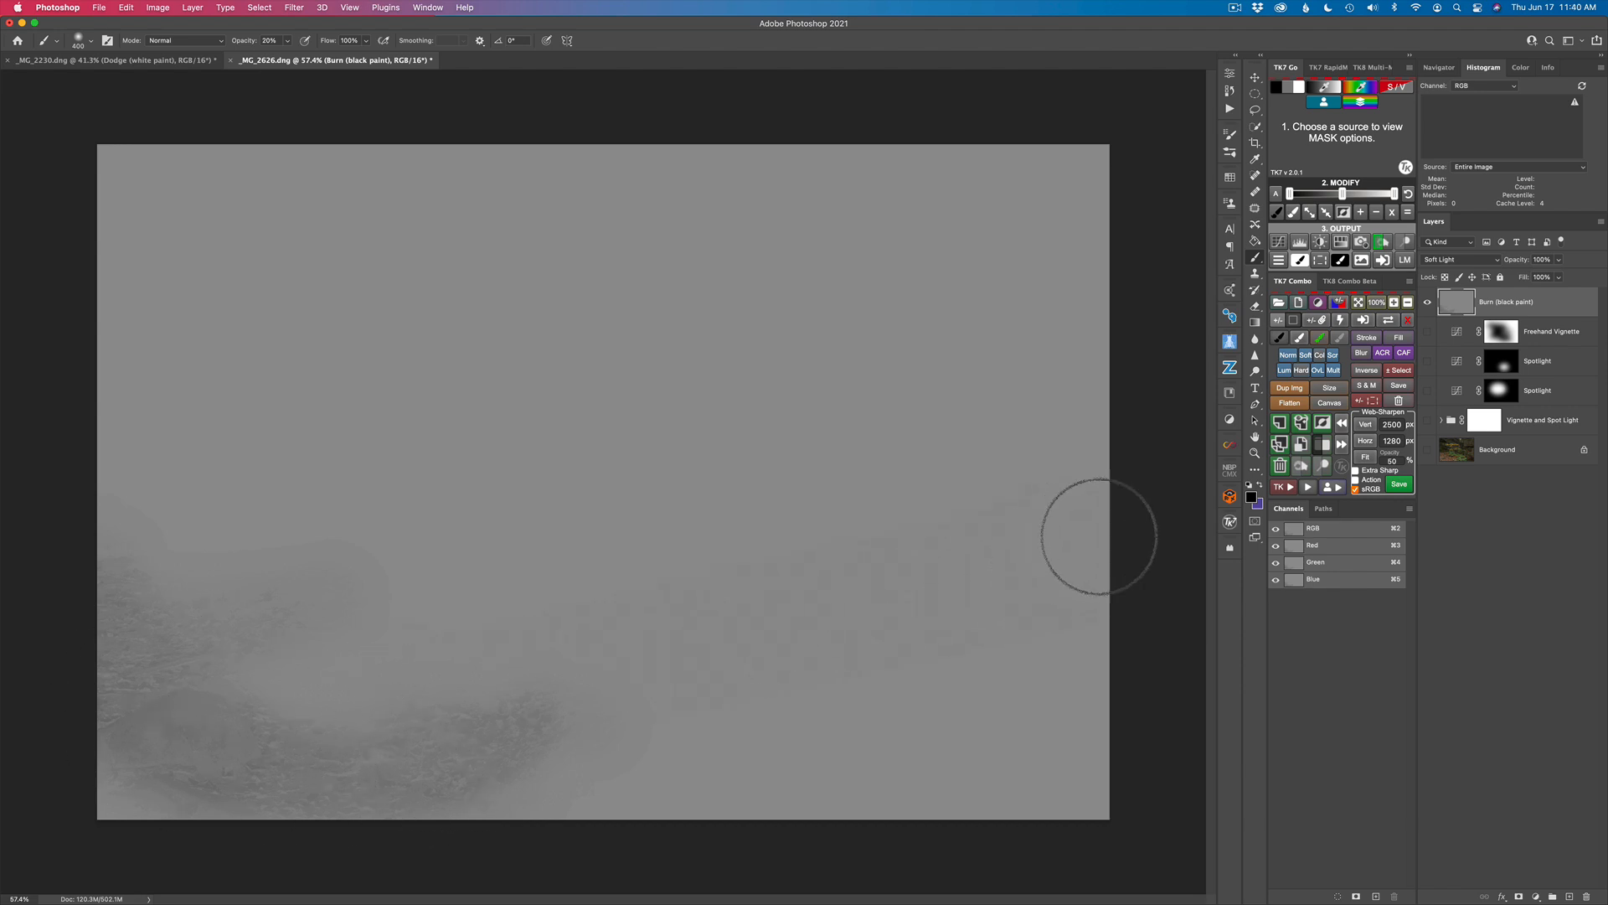
left_click(1428, 303, "alt")
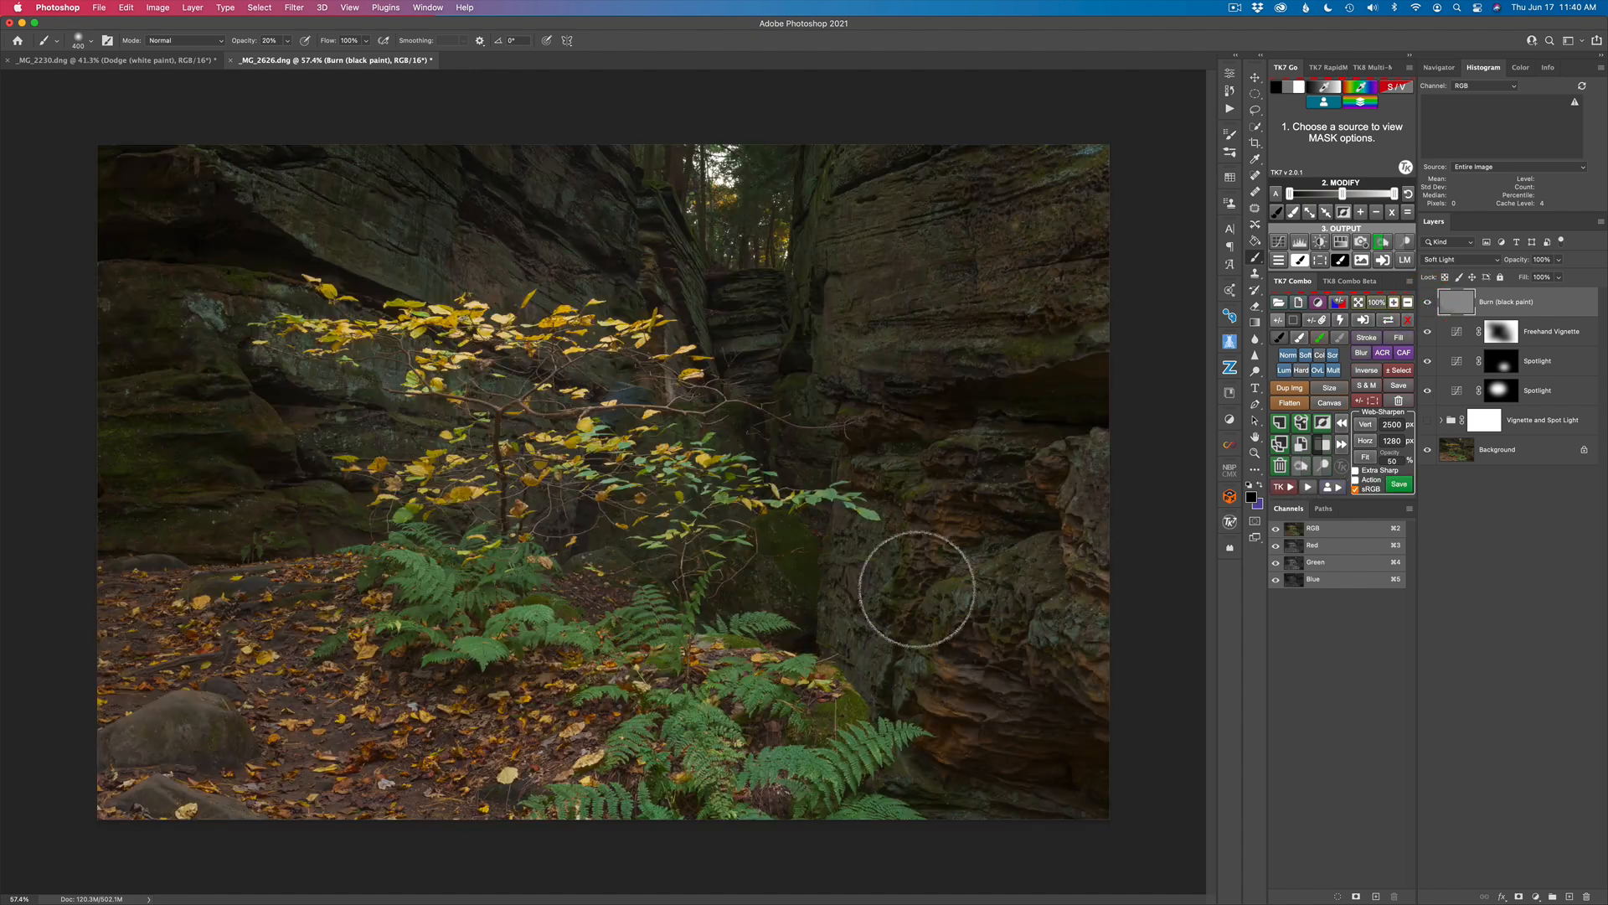
left_click(1428, 303)
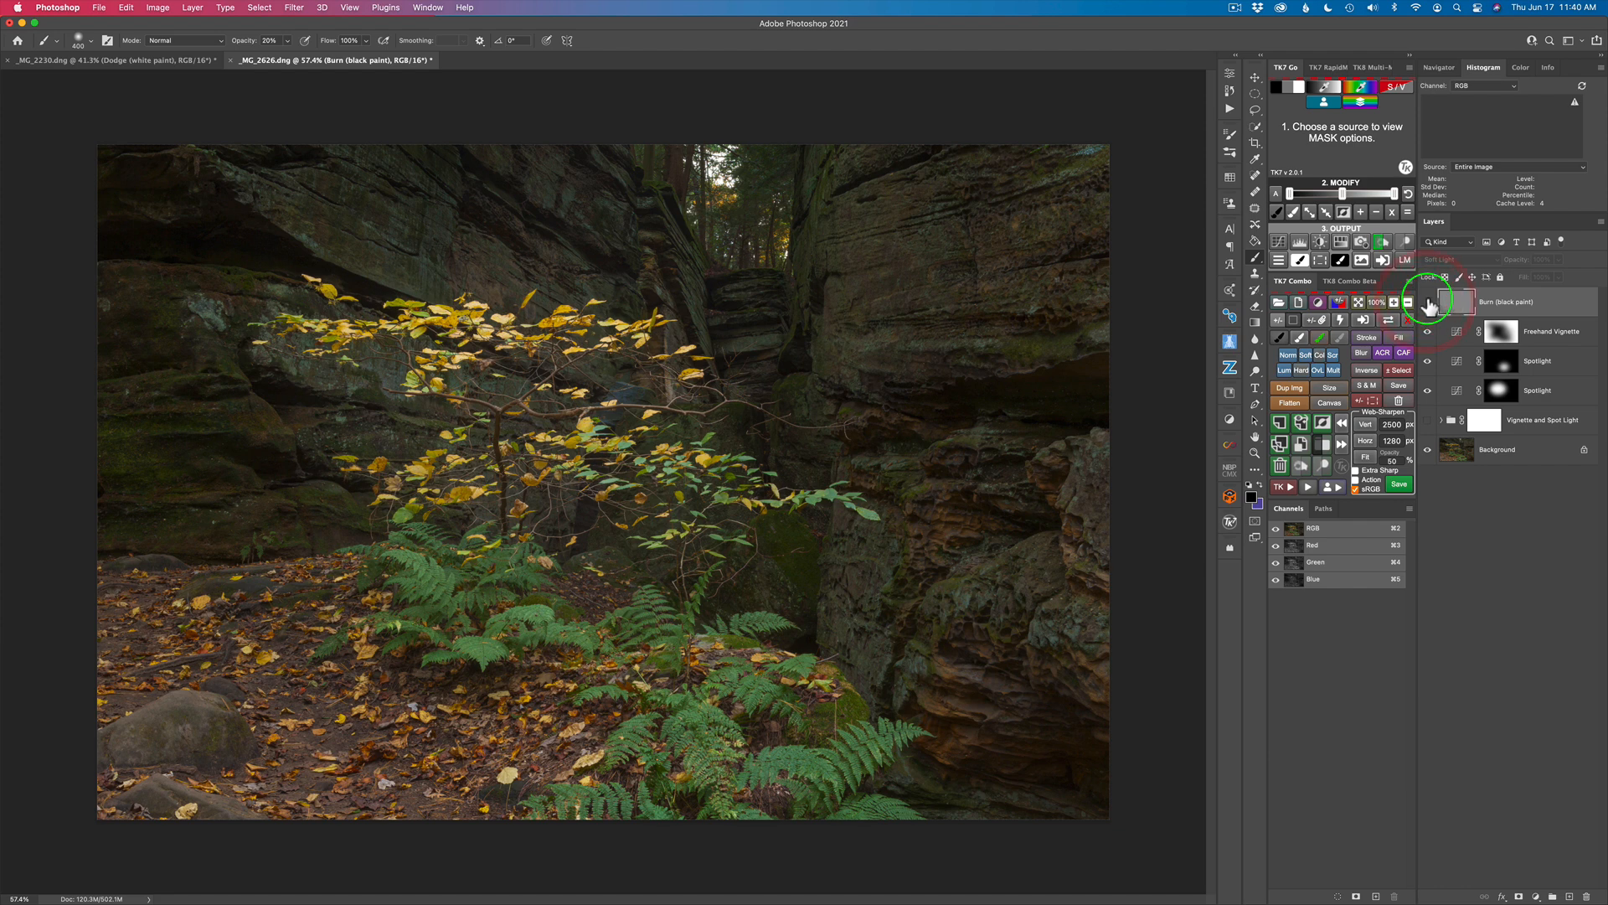
left_click(1428, 303)
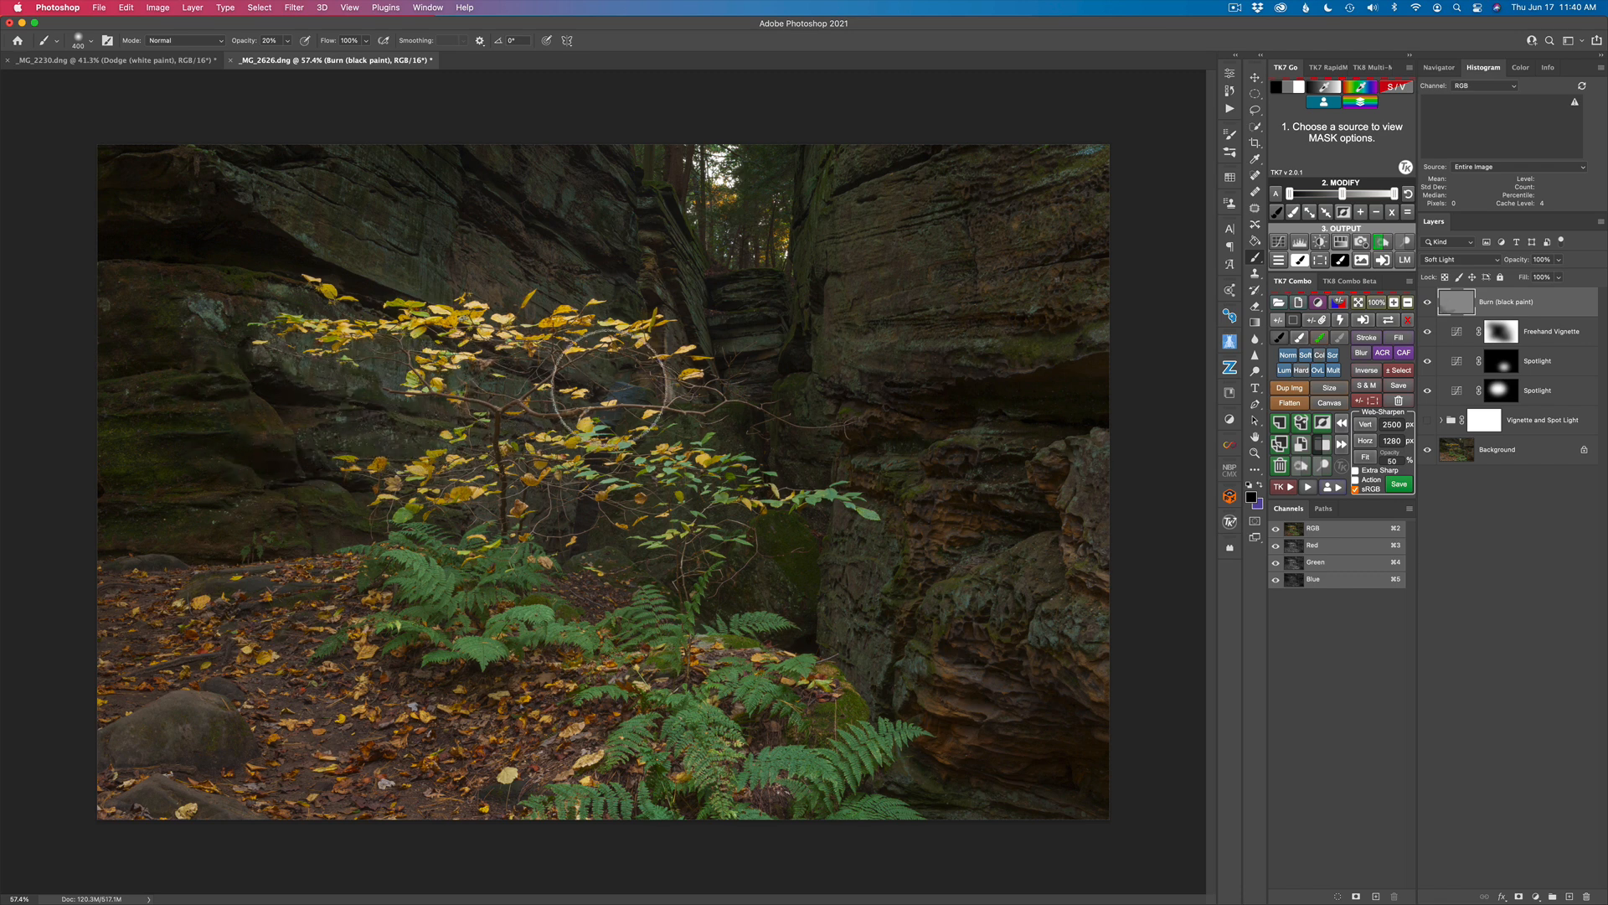
Step: Burn the areas behind the tree's branches, below its trunk and at the lower-right ferns, comparing the image without the Burn layer
mouse_move(583, 386)
left_mouse_down()
mouse_move(496, 394)
mouse_move(625, 407)
mouse_move(644, 375)
left_mouse_up()
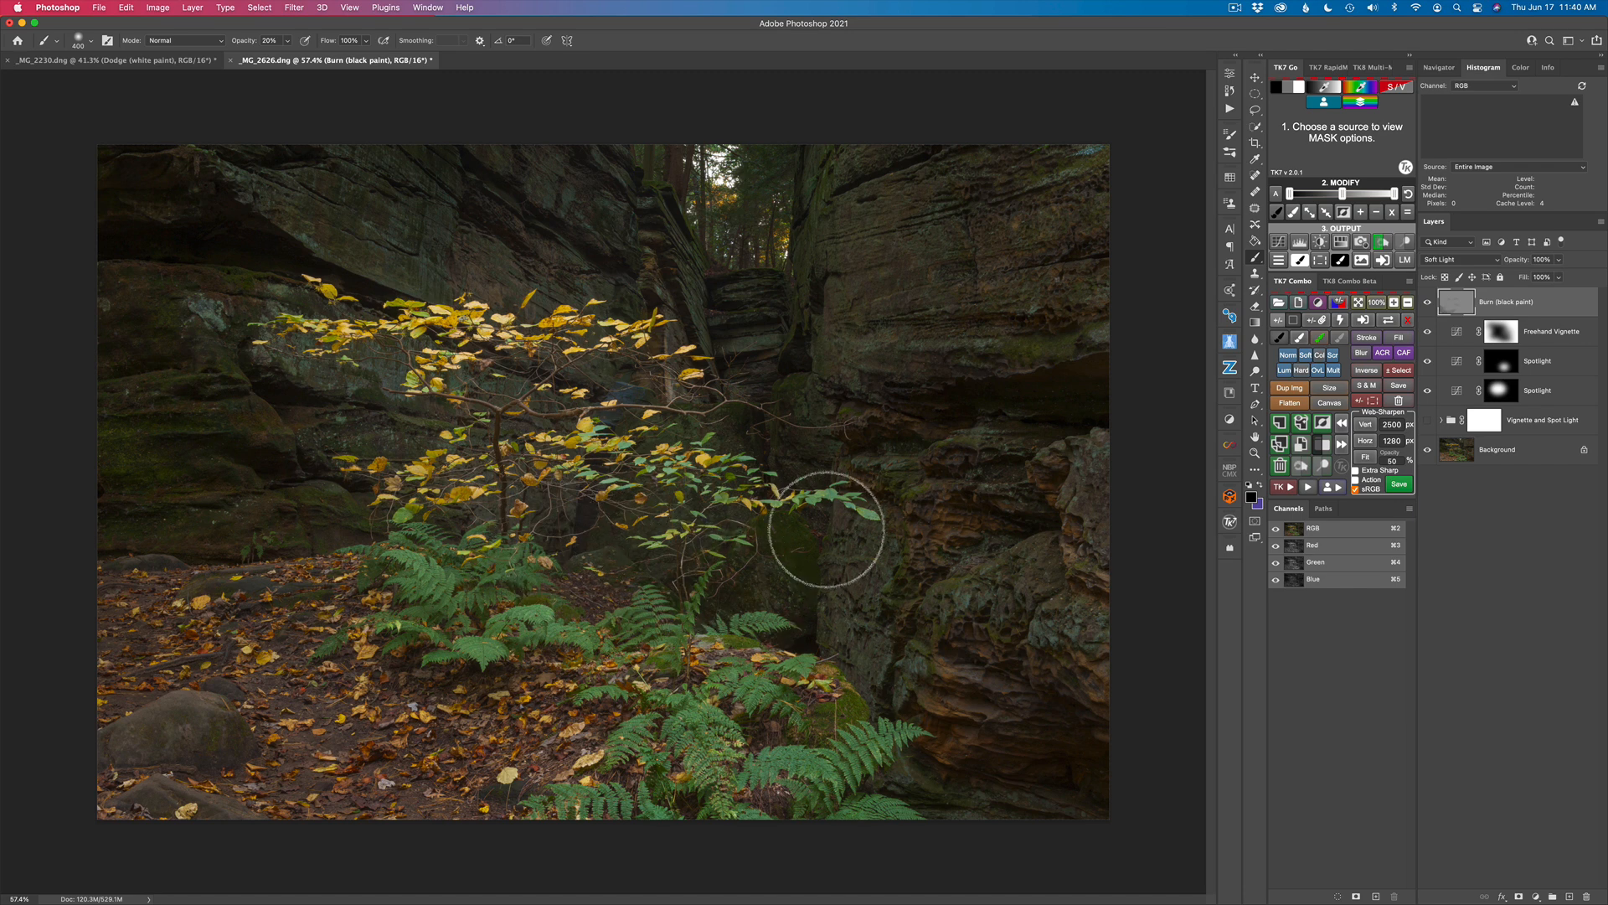
mouse_move(777, 783)
left_mouse_down()
mouse_move(1139, 711)
mouse_move(1032, 788)
mouse_move(812, 839)
mouse_move(799, 826)
mouse_move(1002, 720)
left_mouse_up()
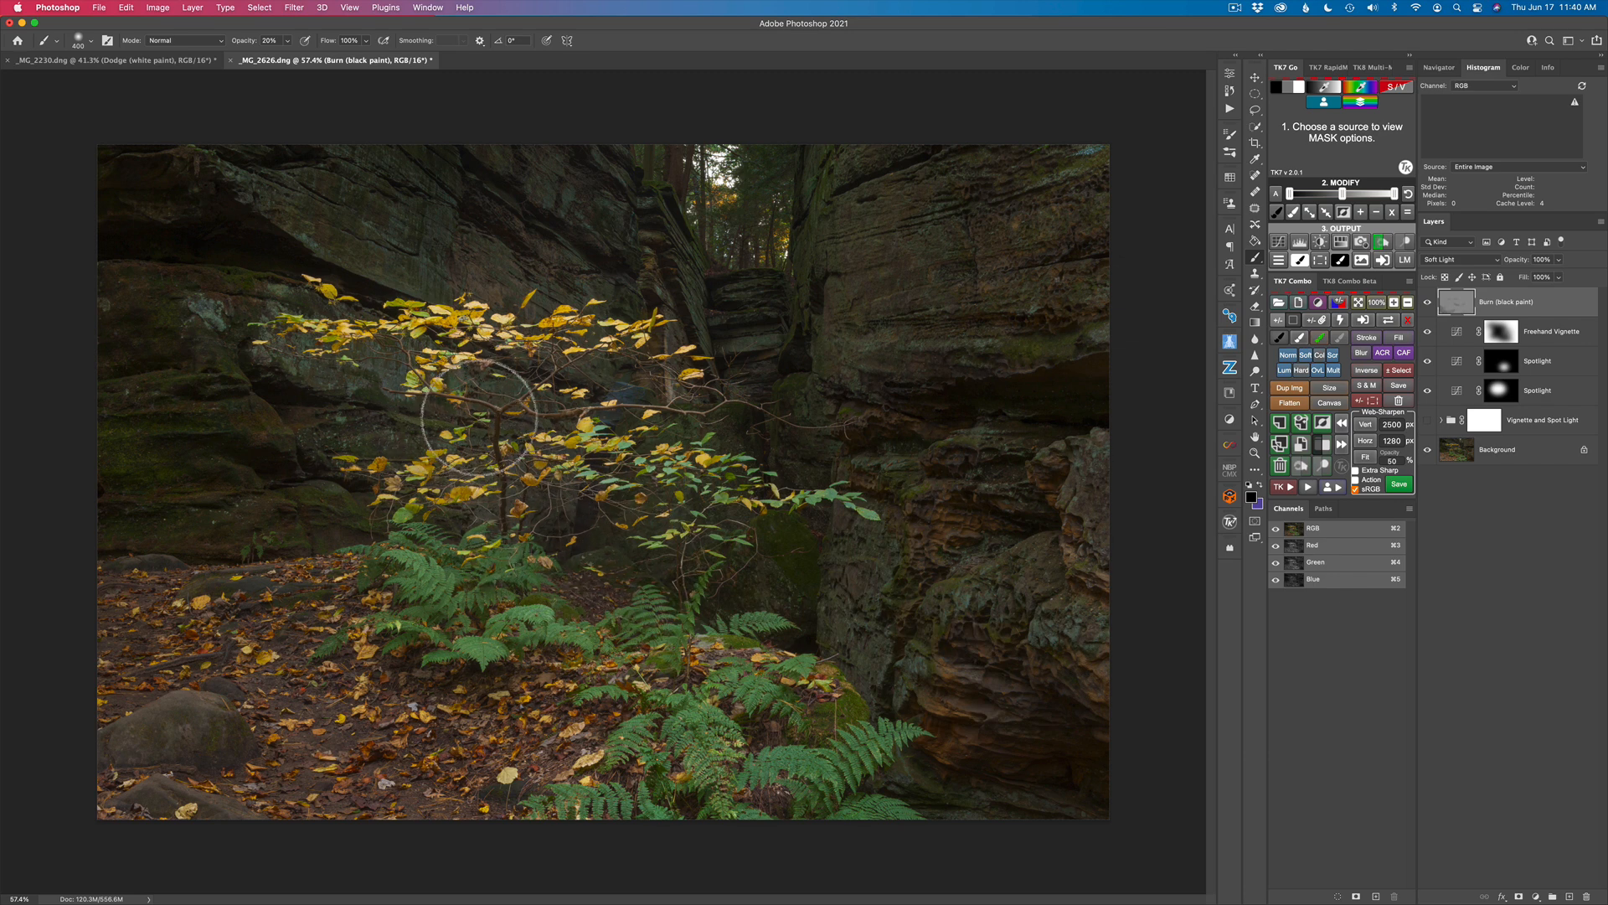
left_click(1425, 302)
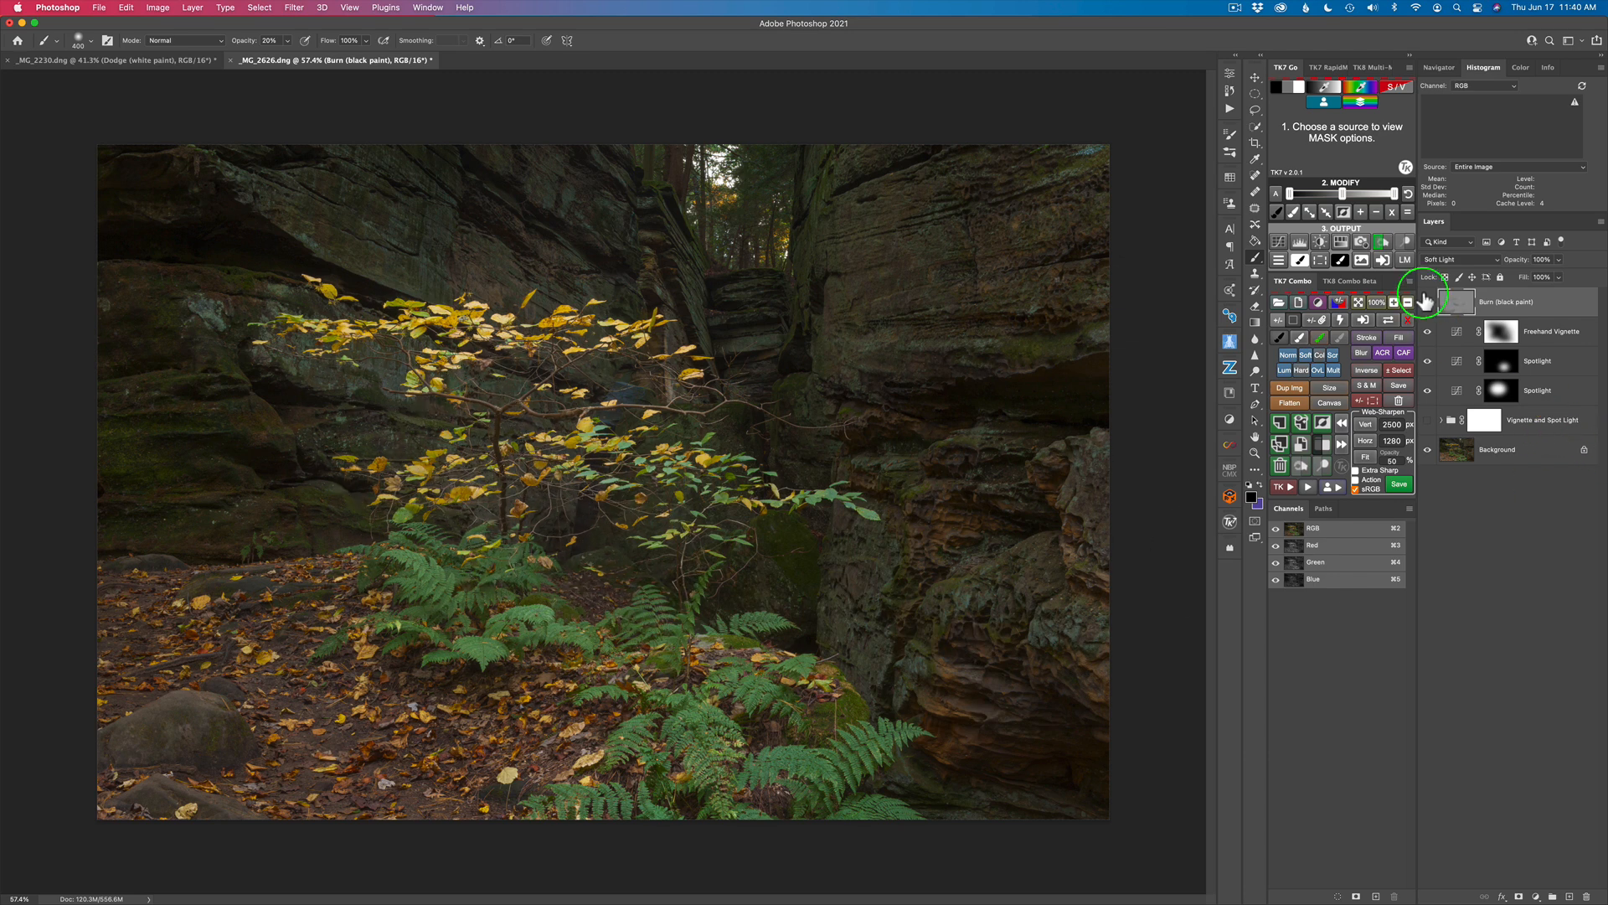
left_click(1428, 303)
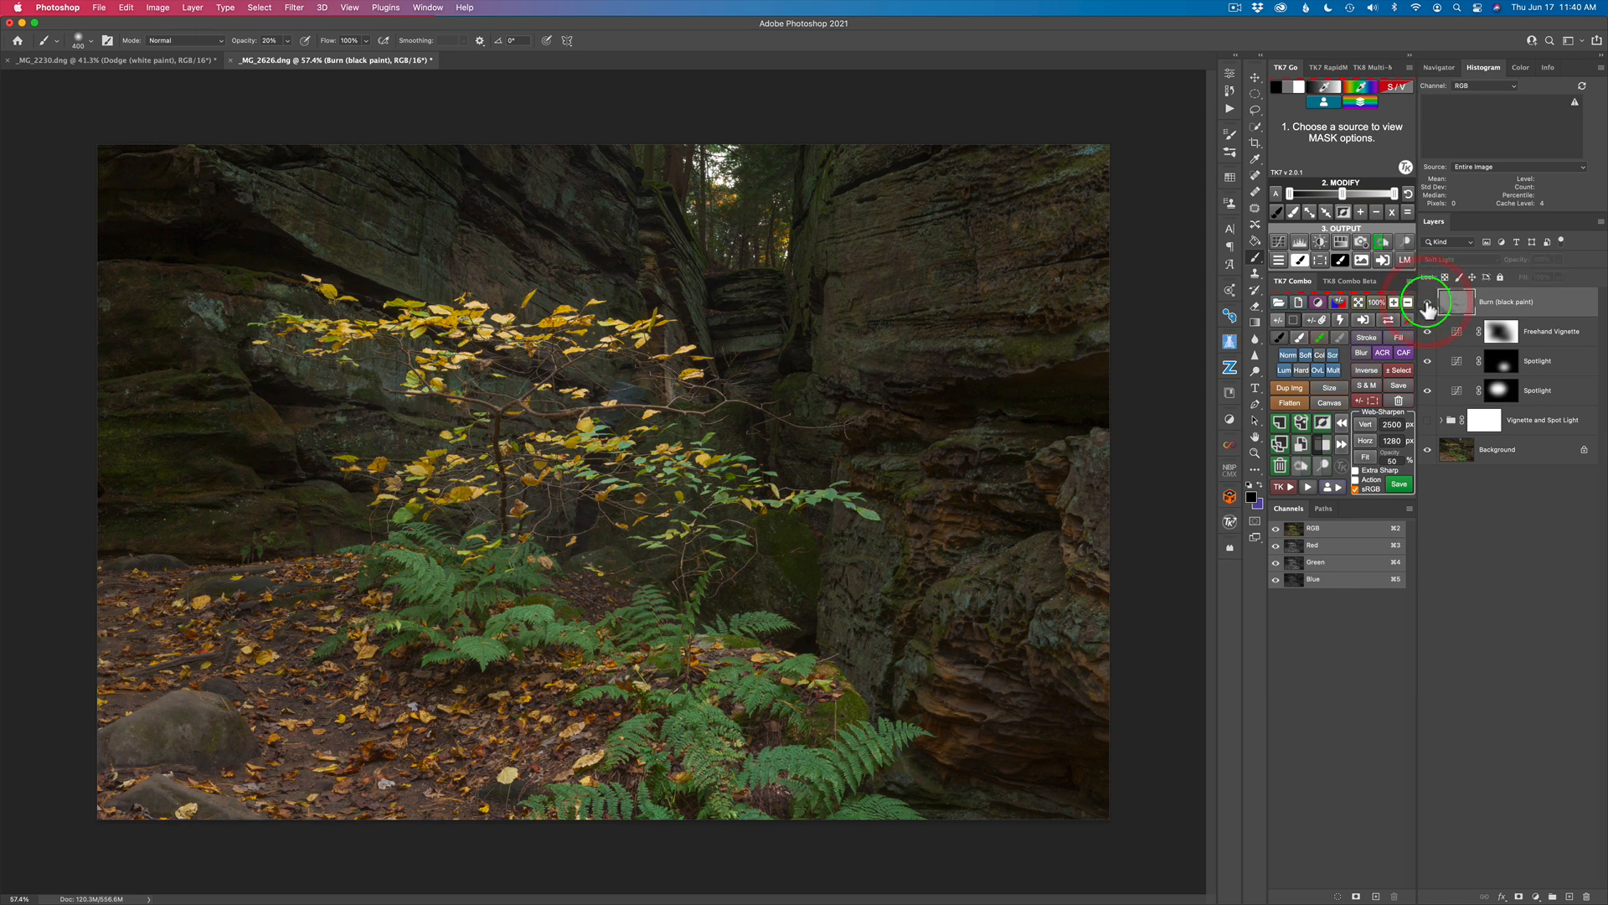
left_click(1428, 304)
left_click(1427, 303)
left_click(1428, 303)
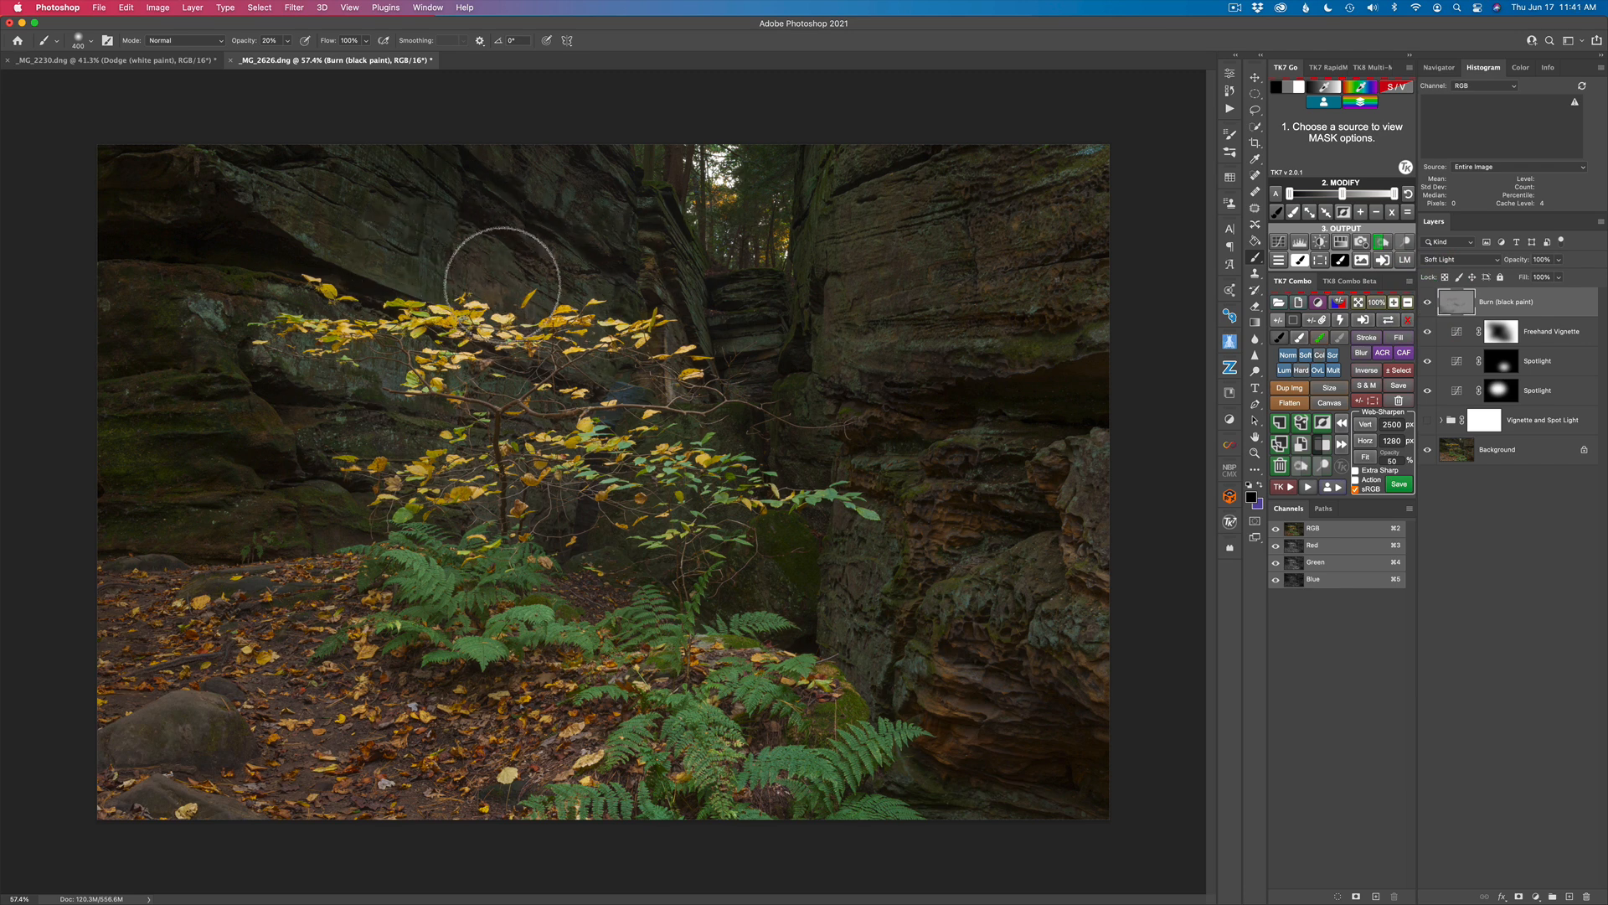
Step: Burn the rock face just above the tree's upper branches, comparing the image with and without the Burn layer
mouse_move(530, 261)
left_mouse_down()
mouse_move(703, 363)
mouse_move(638, 299)
mouse_move(432, 261)
mouse_move(624, 344)
left_mouse_up()
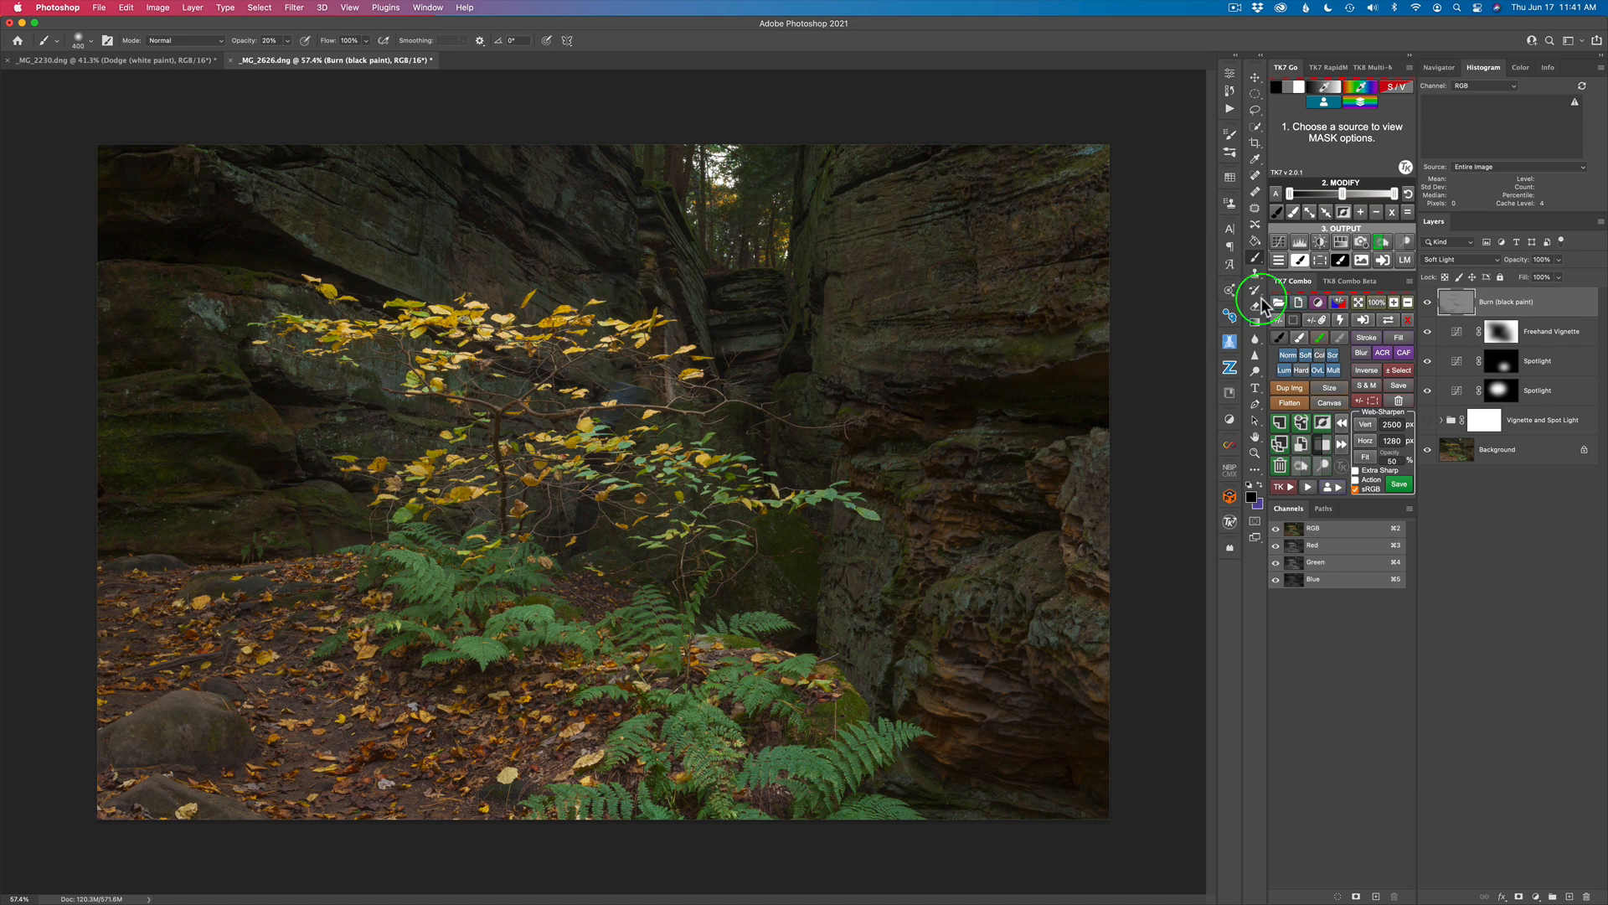
left_click(1428, 303)
left_click(1427, 304)
left_click(1428, 303)
left_click(1428, 303)
Step: Inspect the painted areas on the Burn layer alone, and compare the edited image with the Background alone
left_click(1428, 303, "alt")
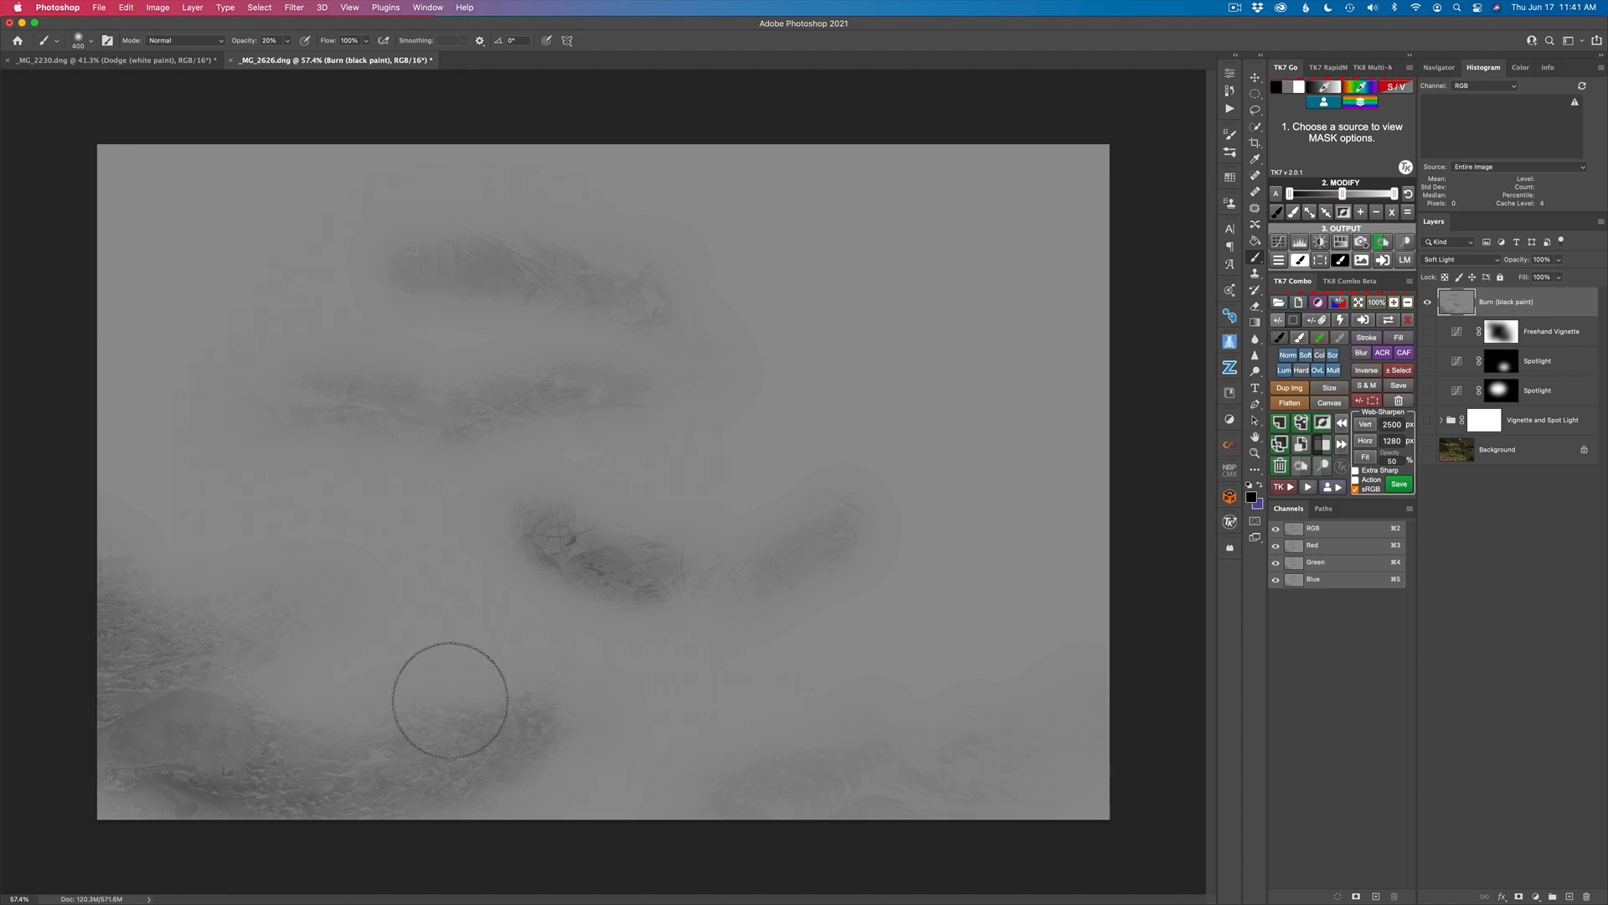
left_click(781, 535, "alt")
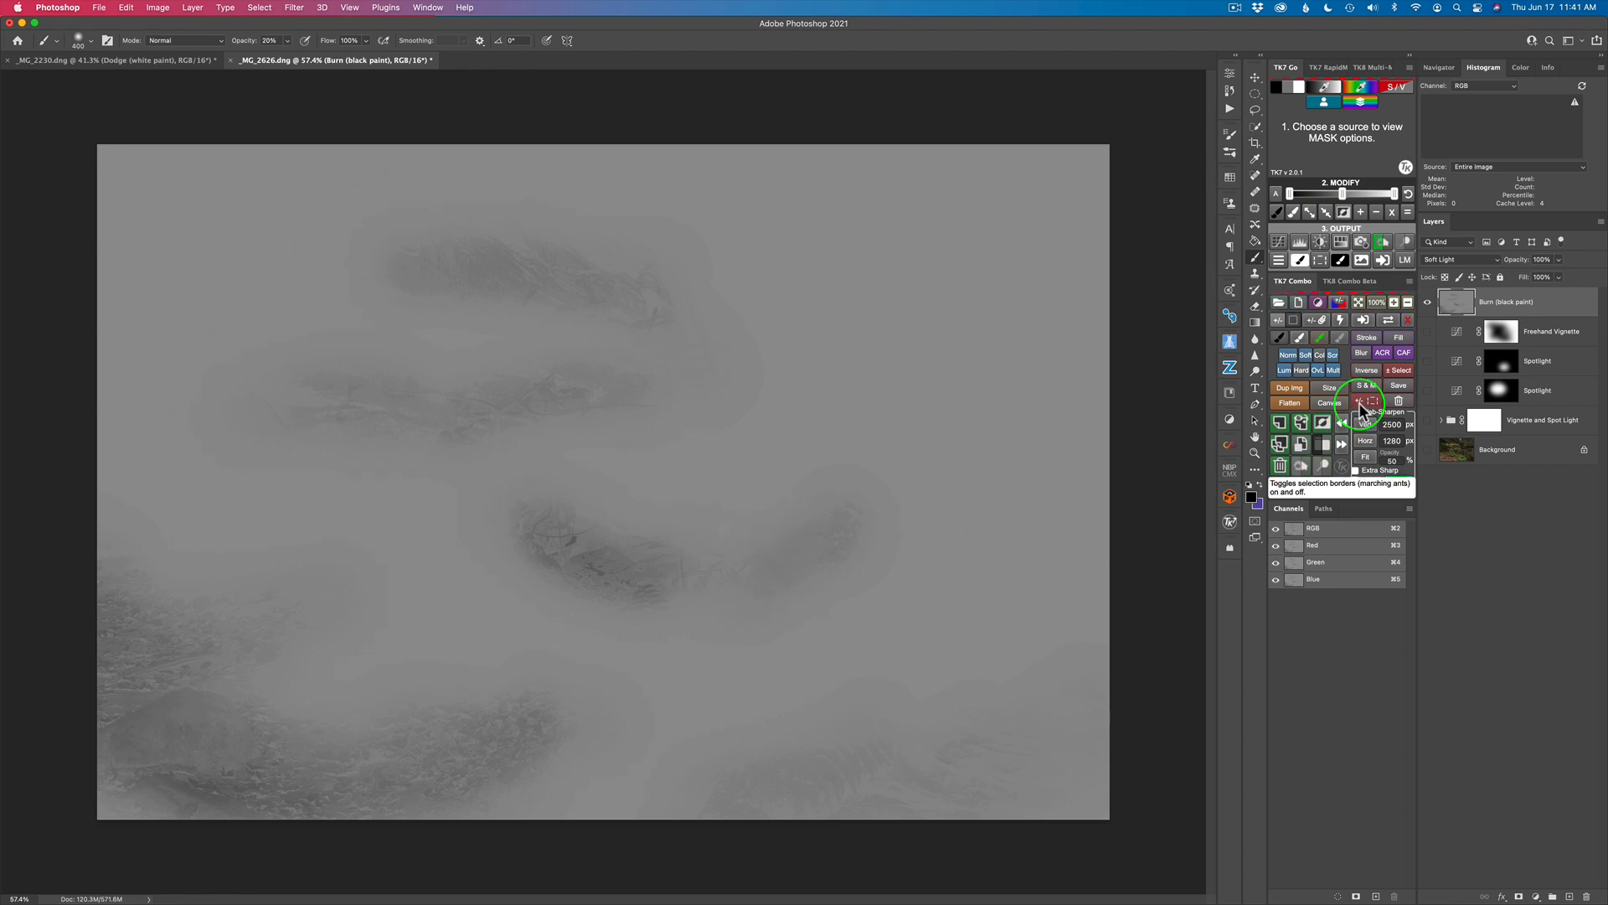
left_click(1428, 303, "alt")
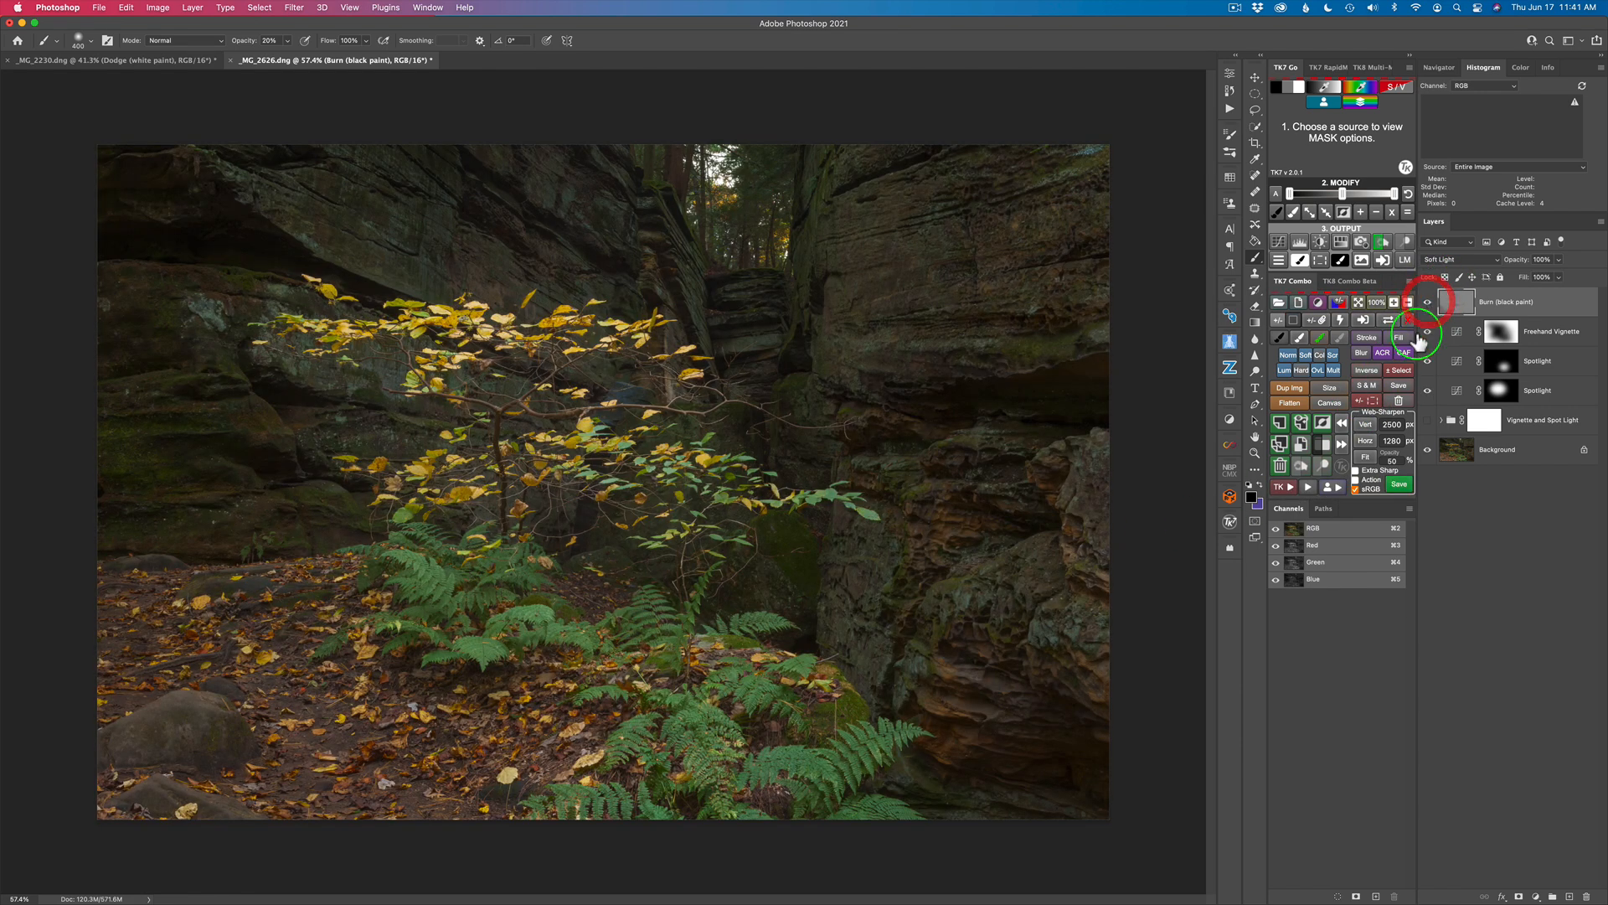
left_click(1428, 453, "alt")
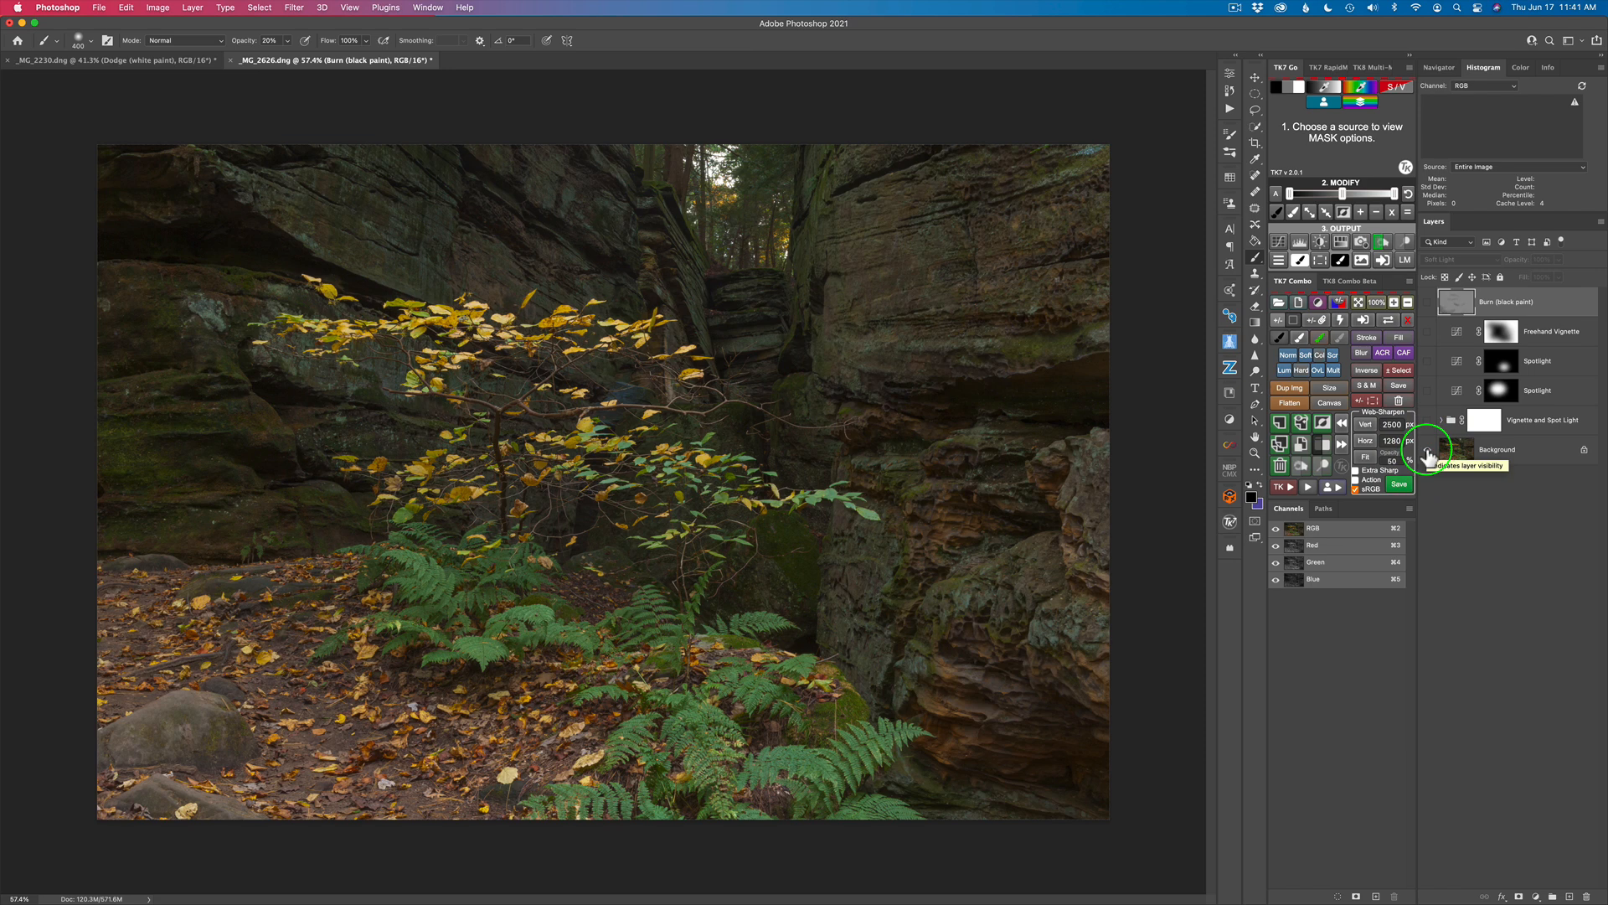
left_click(1429, 454, "alt")
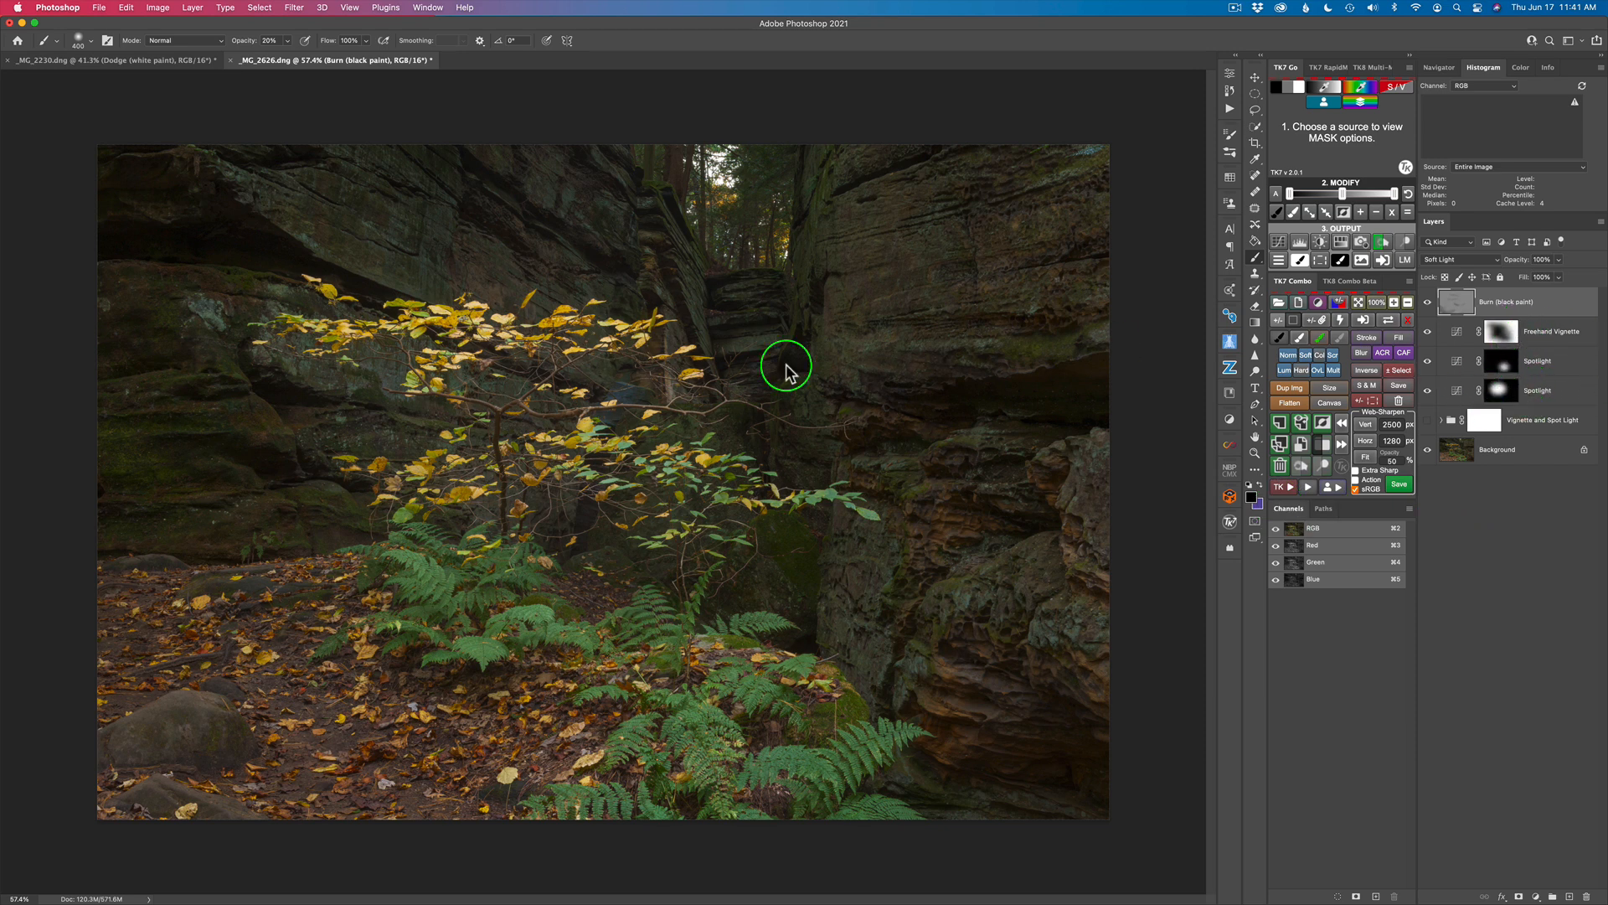
Step: Lower the tree's Spotlight layer opacity to 25%, comparing the image without that layer and with the Background alone
left_click(1459, 394)
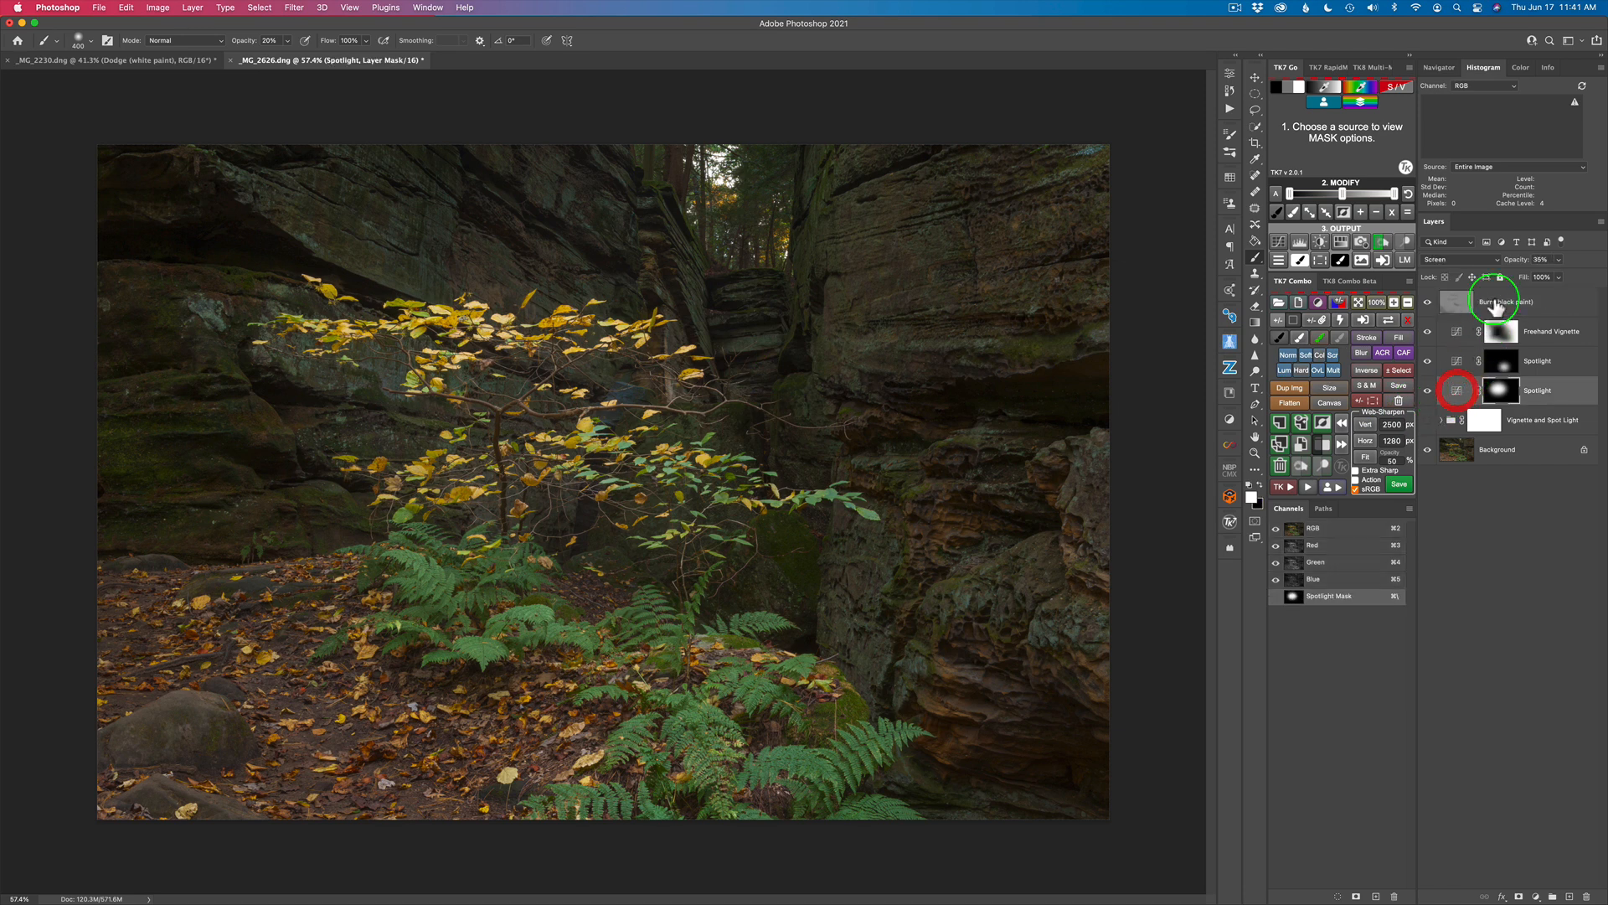
left_click_drag(1519, 267, 1510, 260)
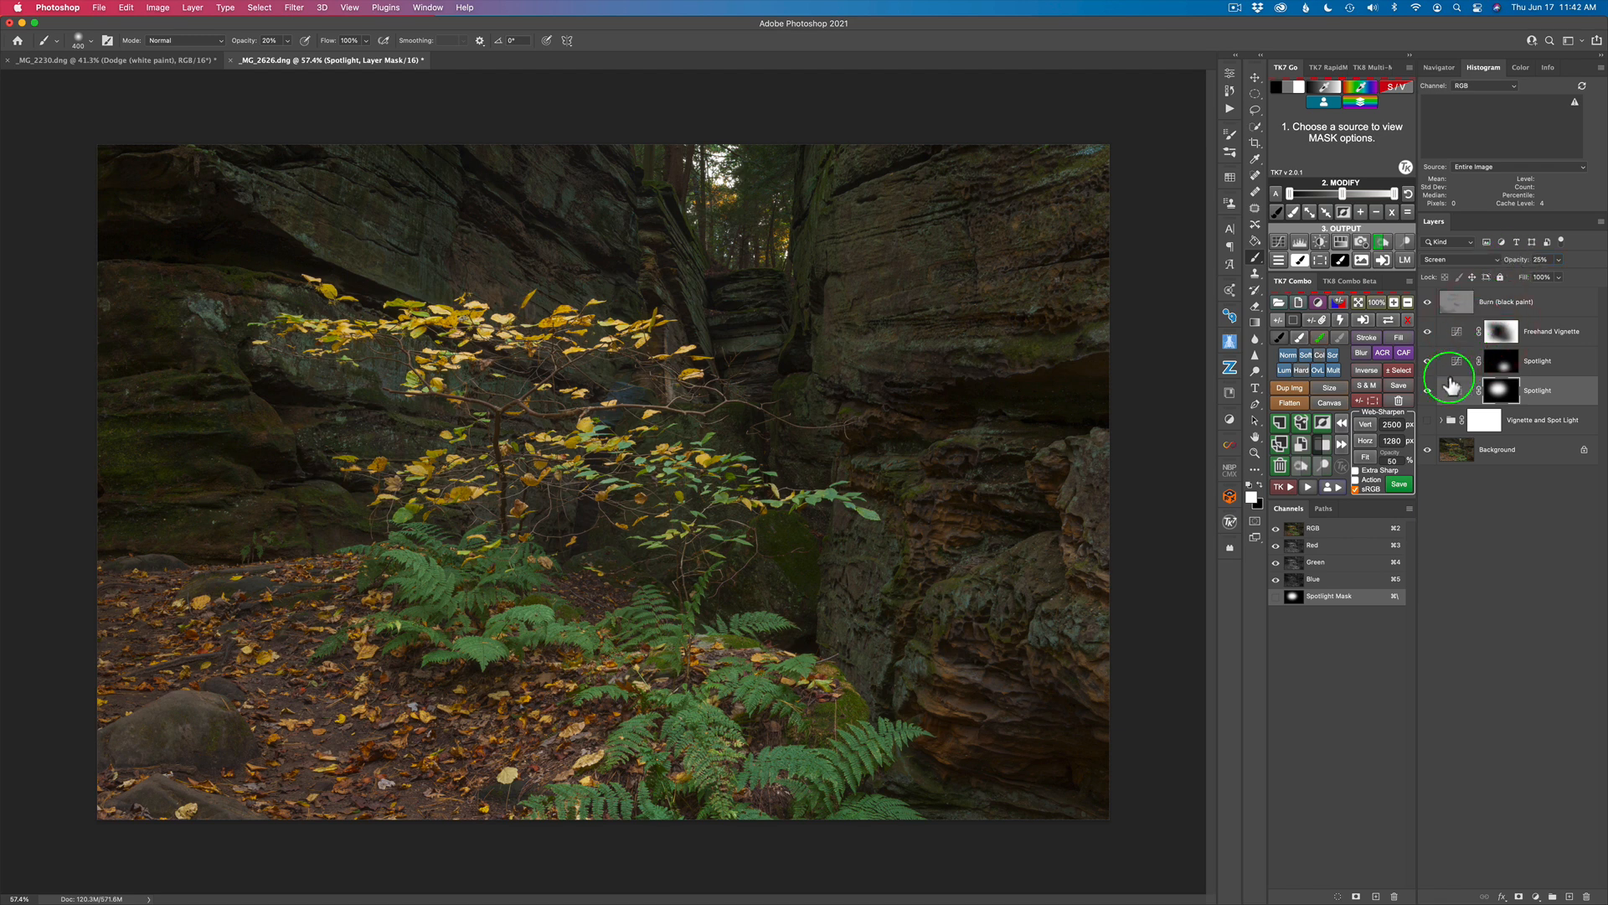
left_click(1428, 391)
left_click(1427, 391)
left_click(1427, 391)
left_click(1428, 392)
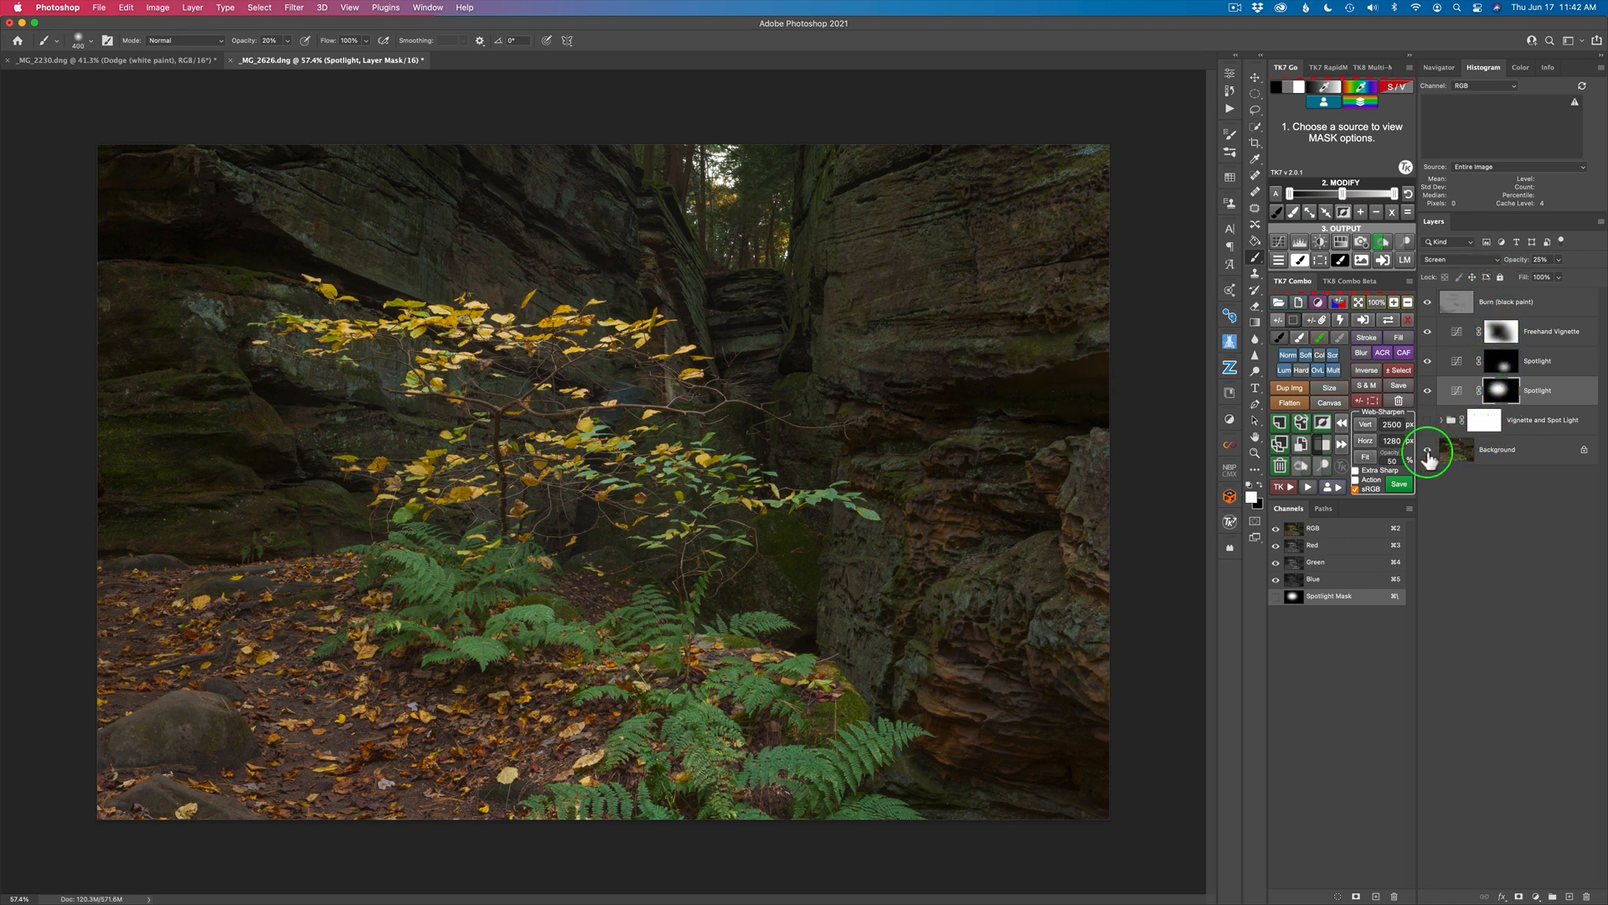
left_click(1428, 450, "alt")
left_click(1428, 451, "alt")
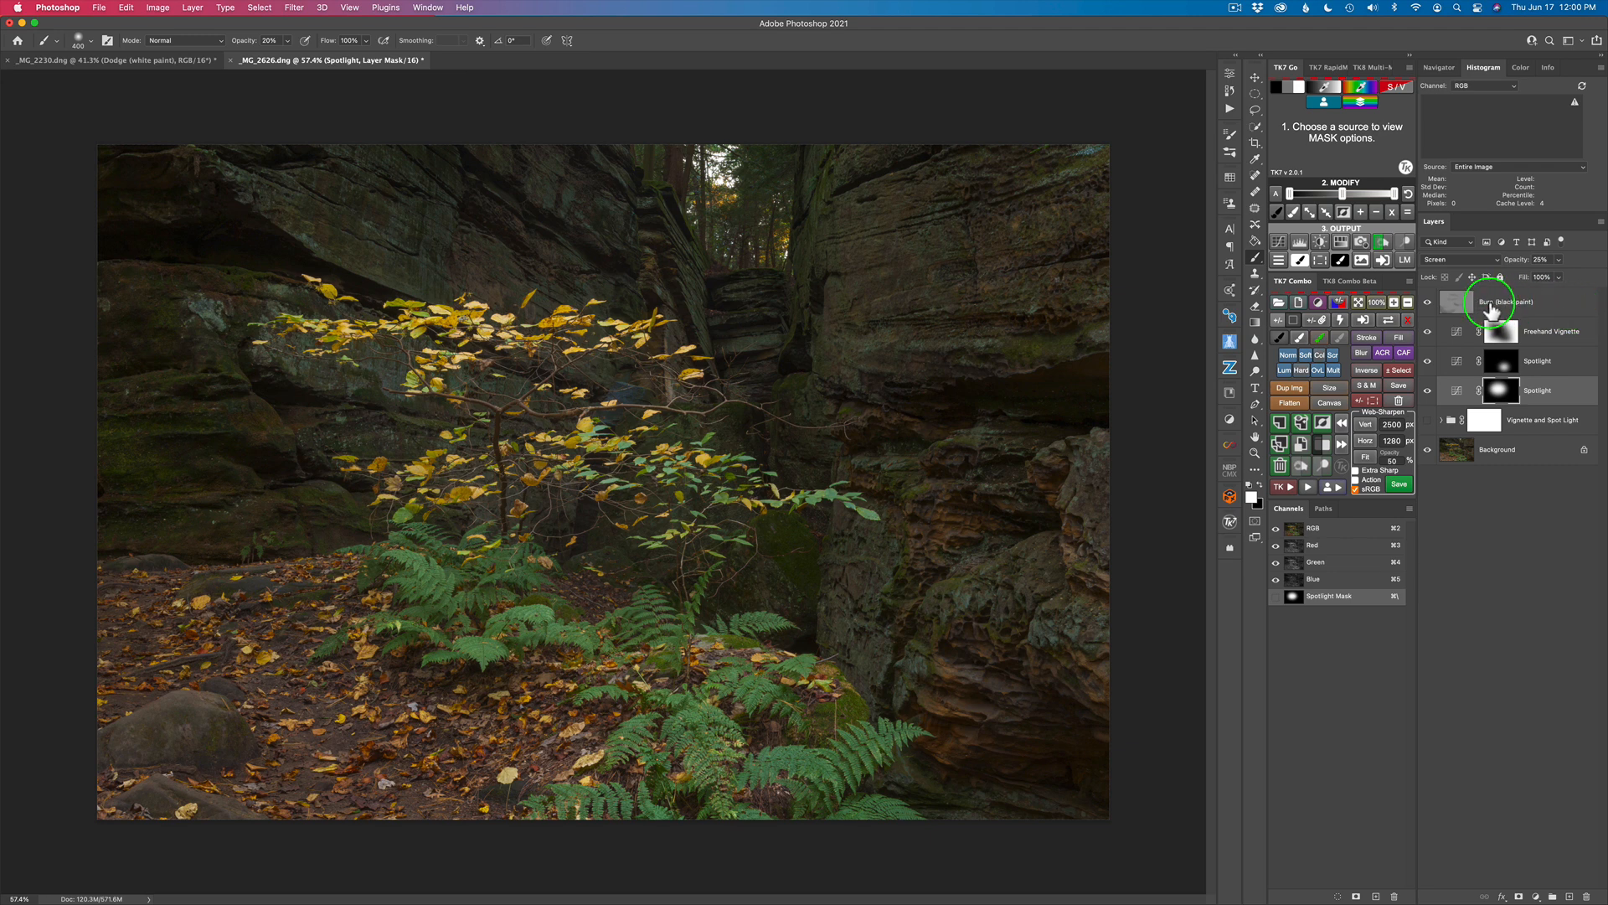
Step: Clear the active selection, then put the Burn, Freehand Vignette and both Spotlight layers into a masked group named Lighting
left_click(1574, 308)
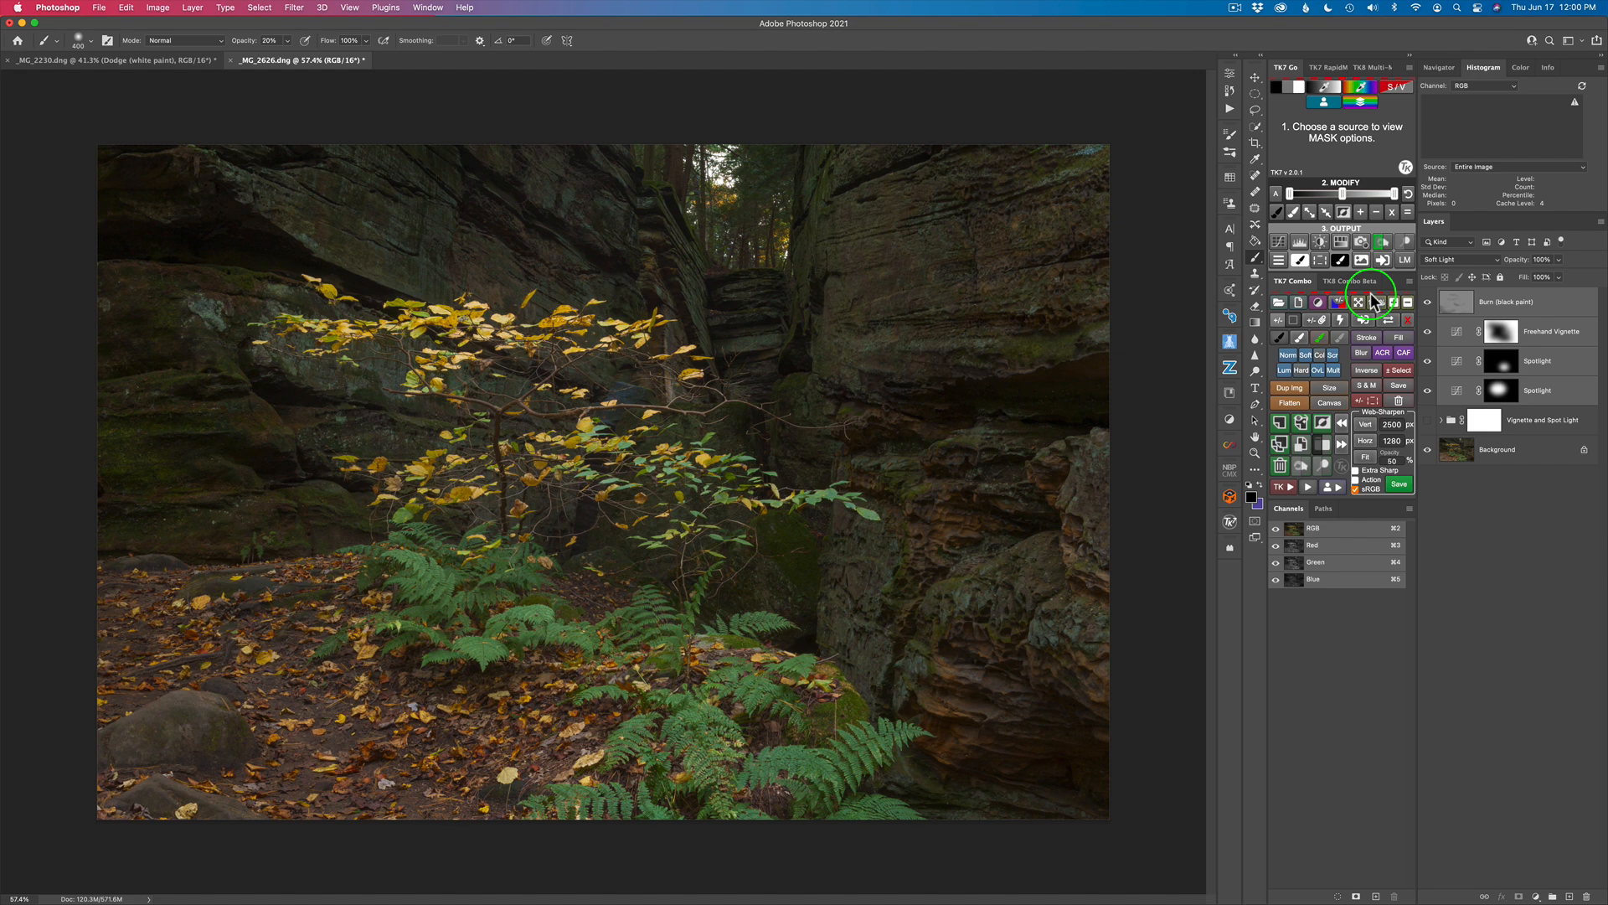
left_click(1399, 369)
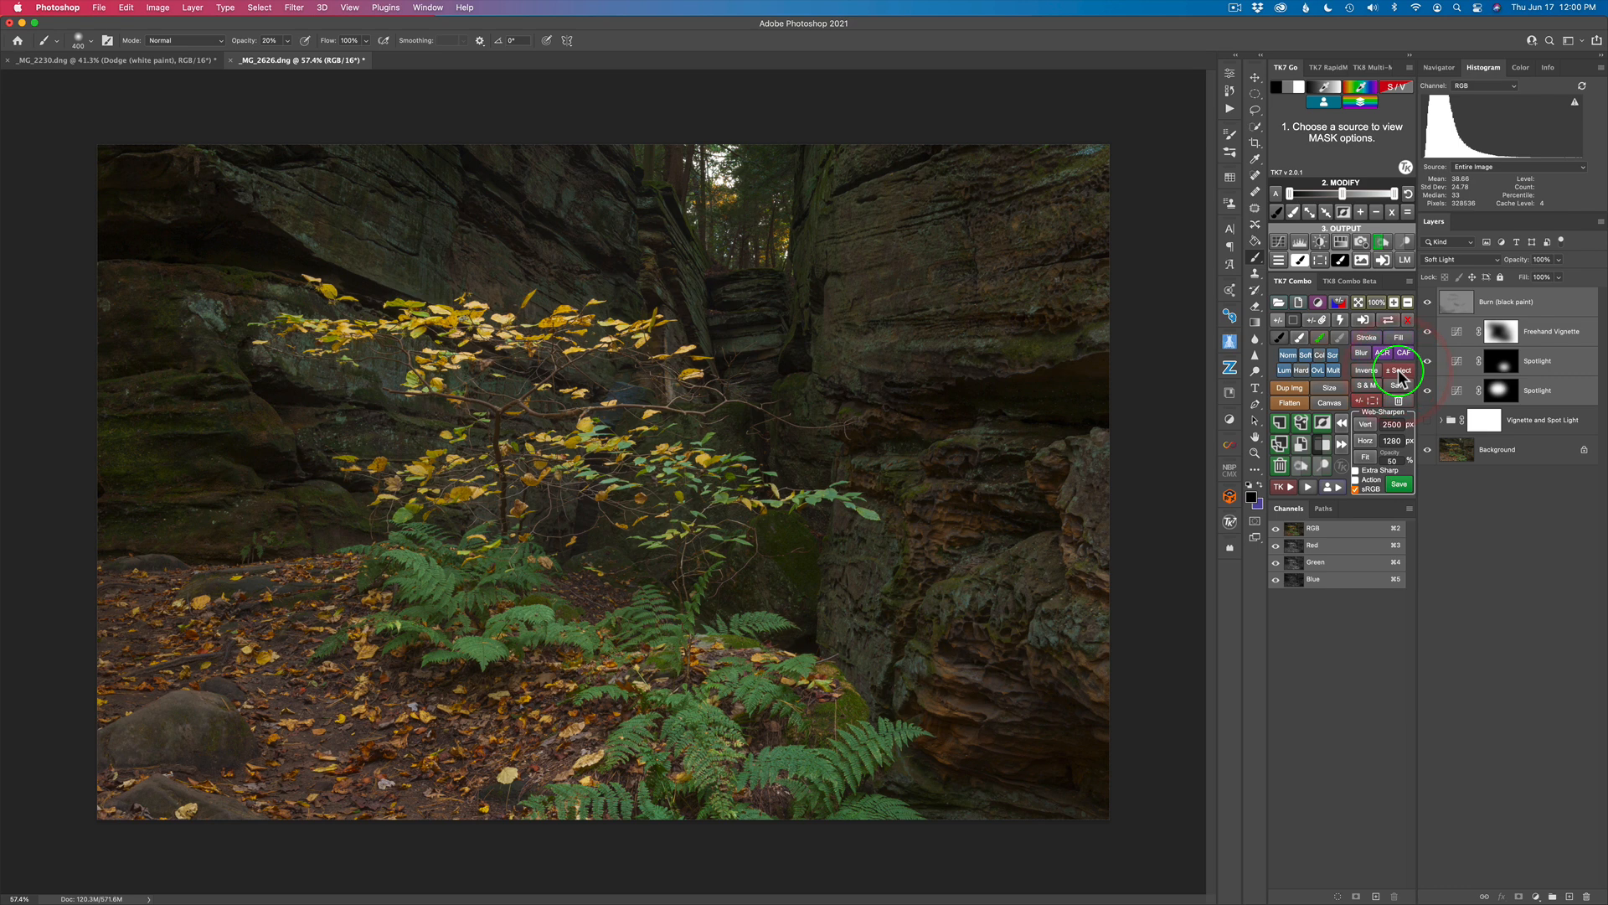
left_click(1325, 445)
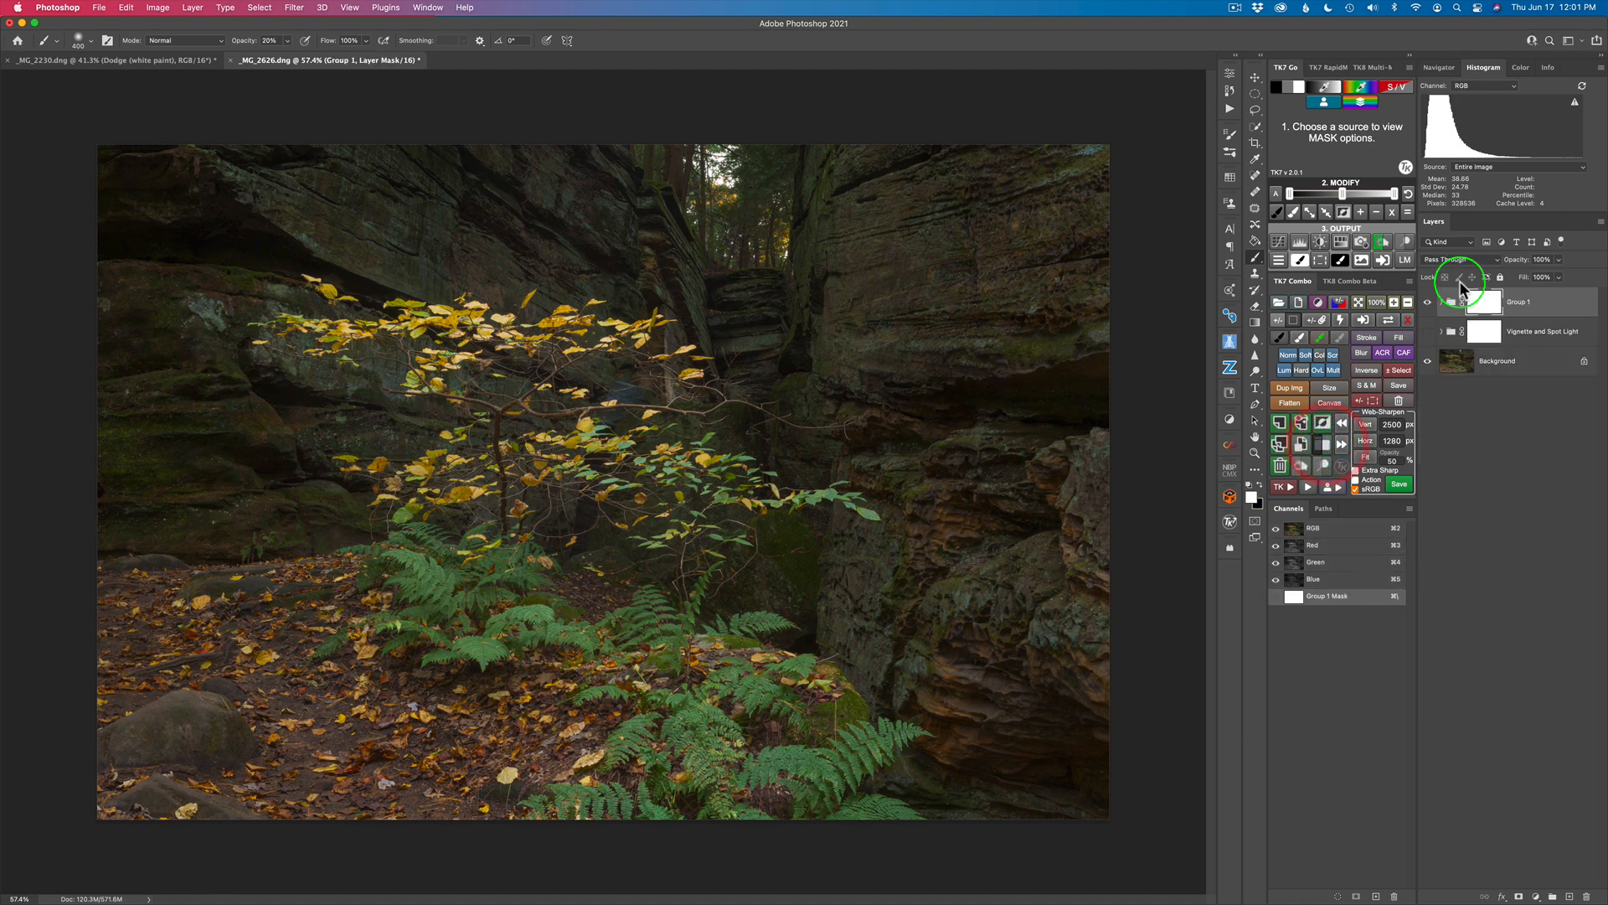
double_click(1520, 303)
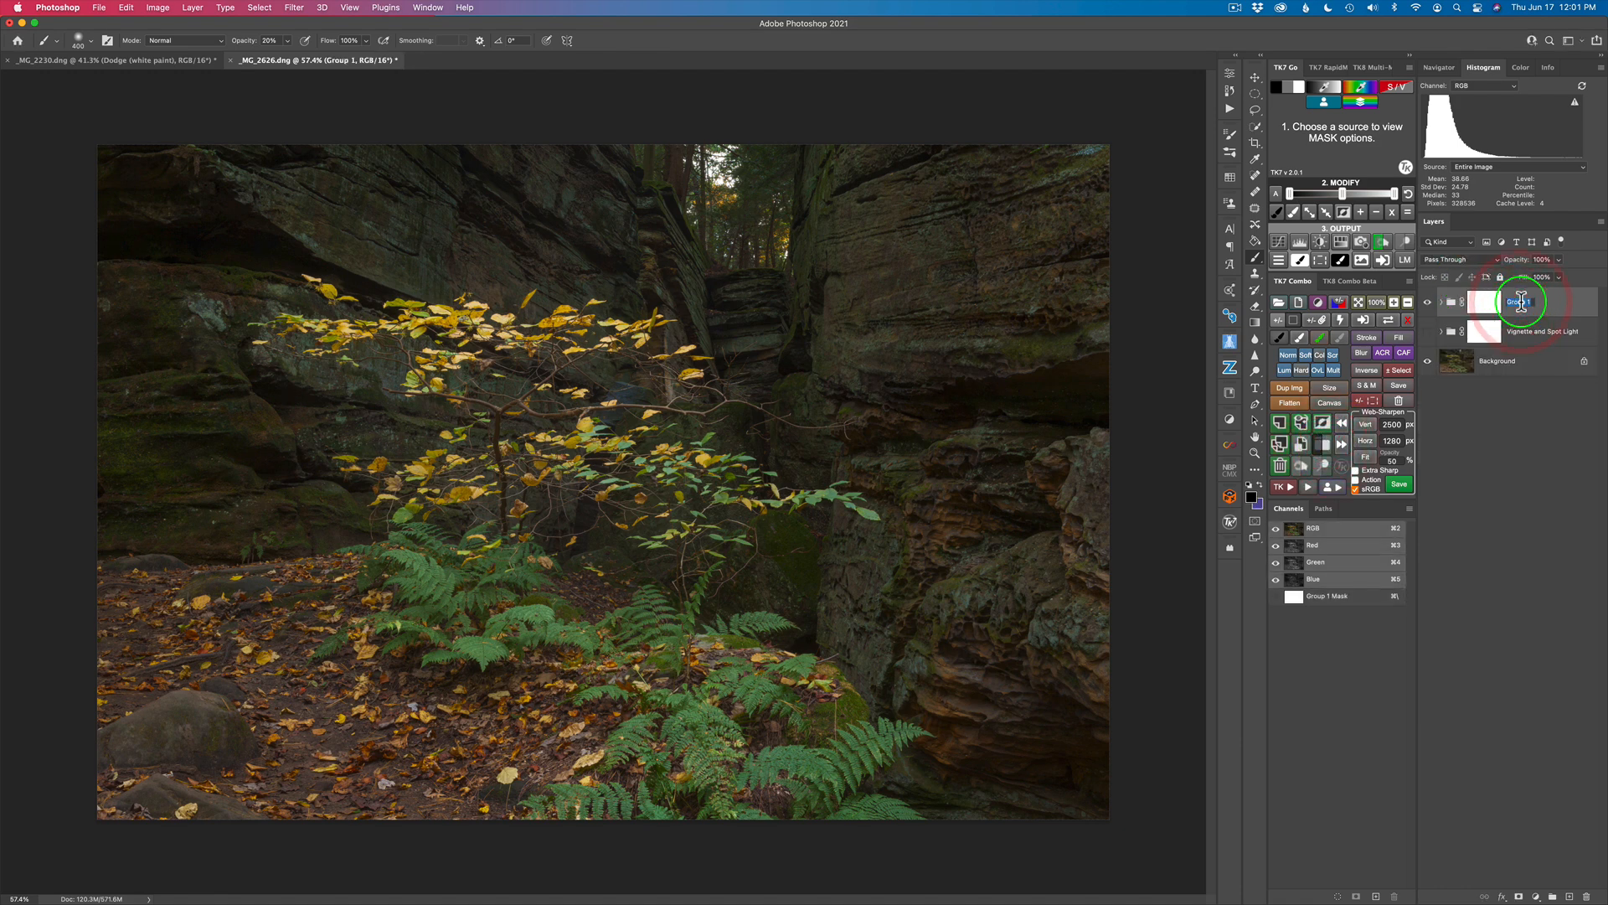
type("Lighting")
left_click(1567, 303)
Step: Delete the hidden Vignette and Spot Light layer group
left_click(1454, 335)
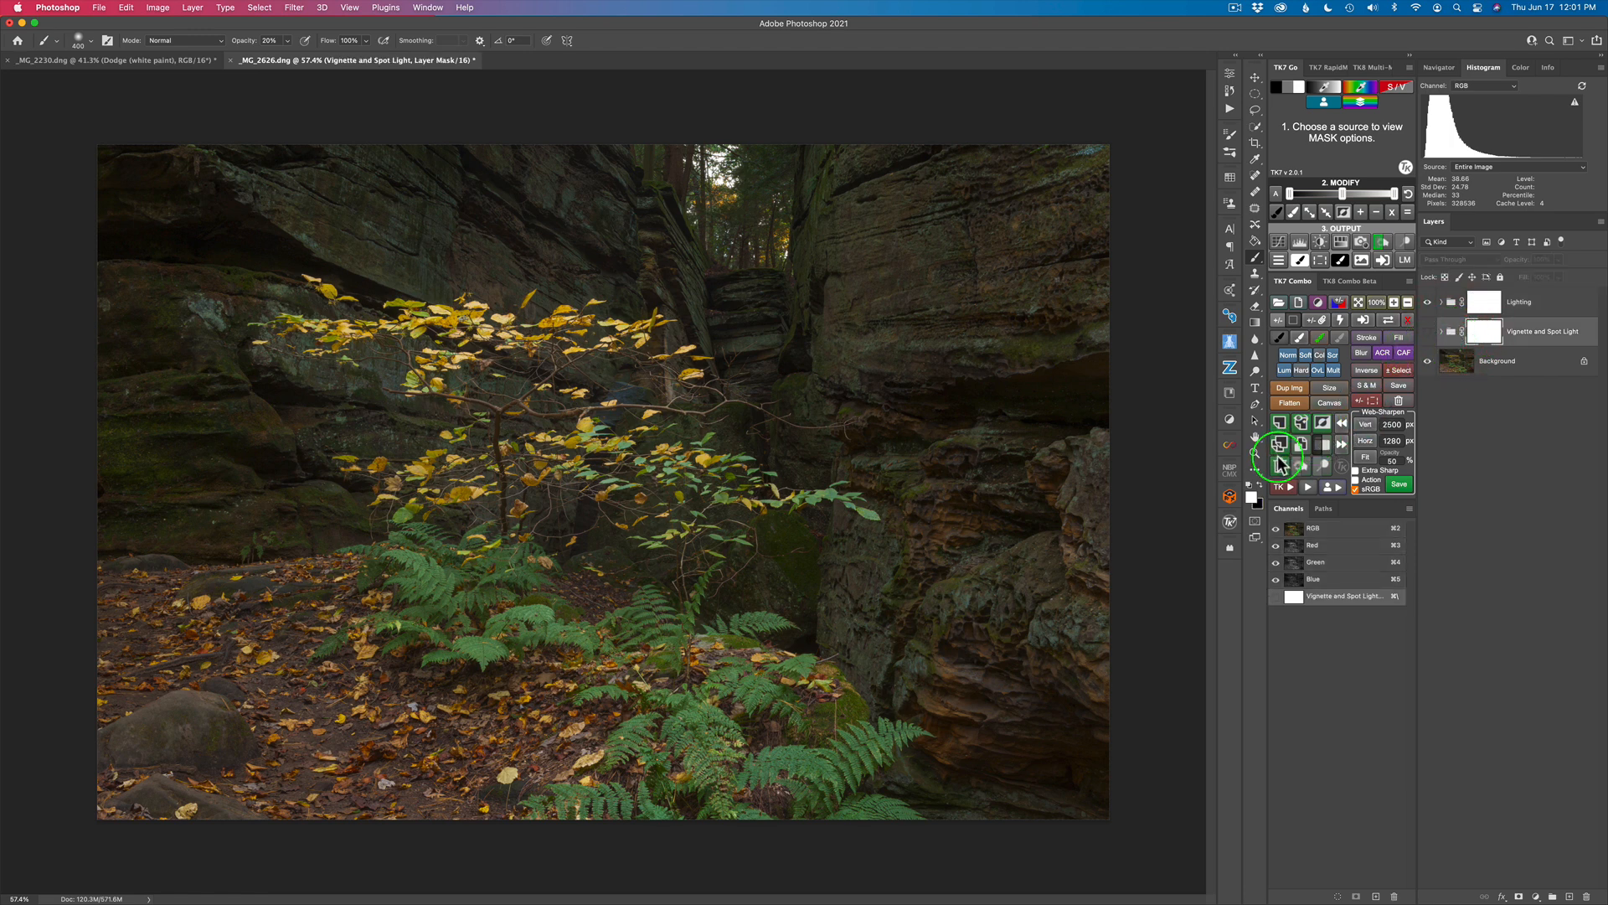
left_click(1281, 467)
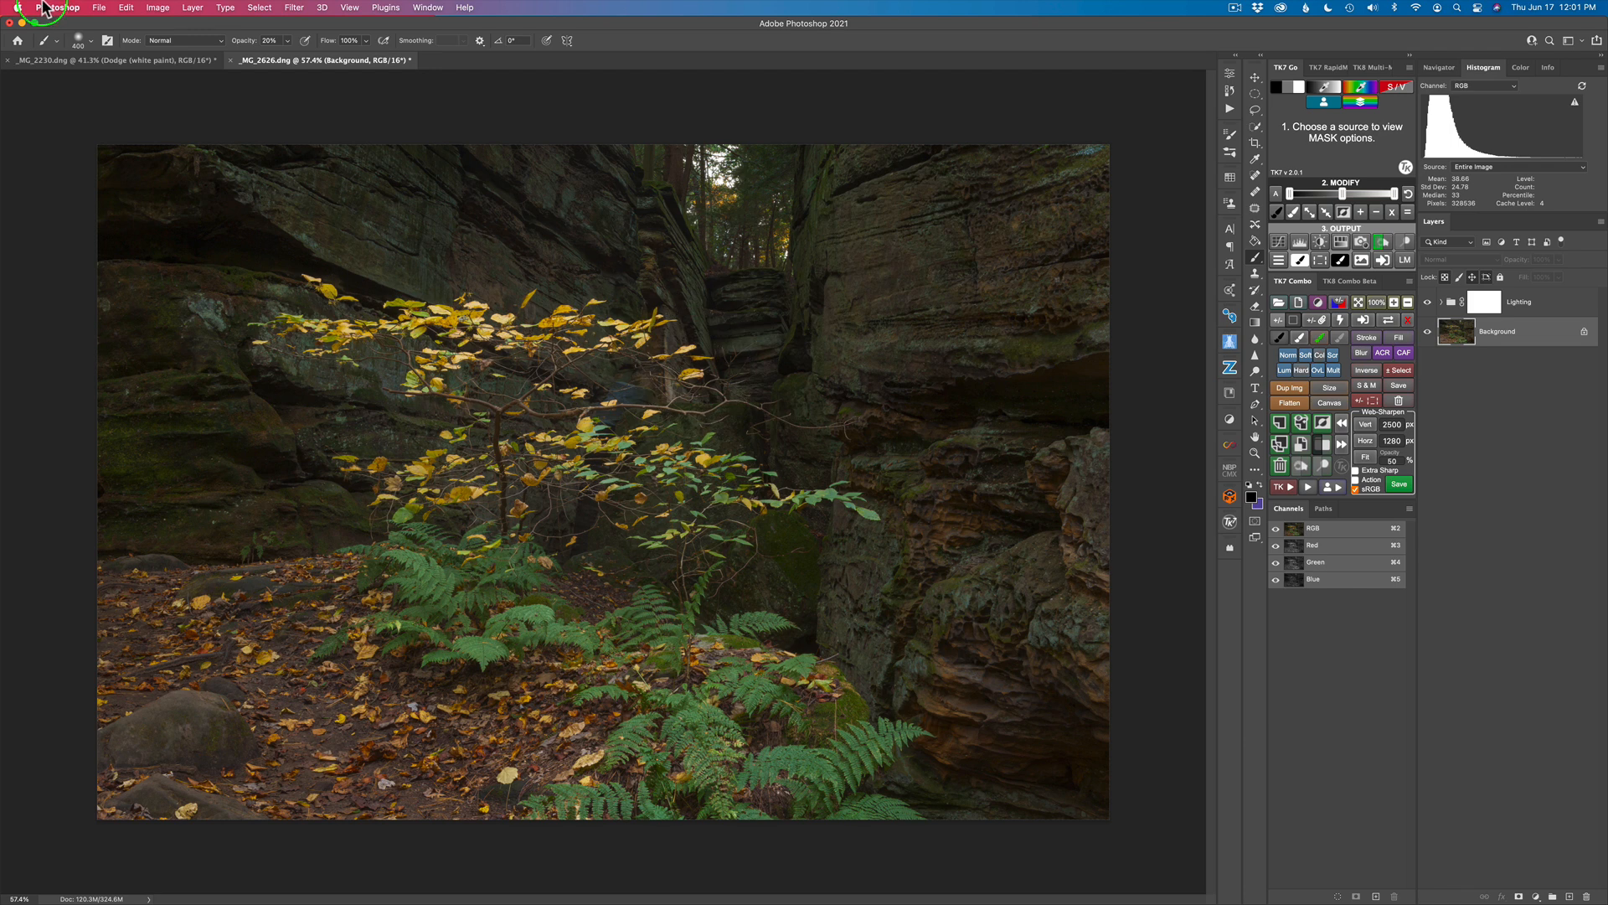
left_click(99, 7)
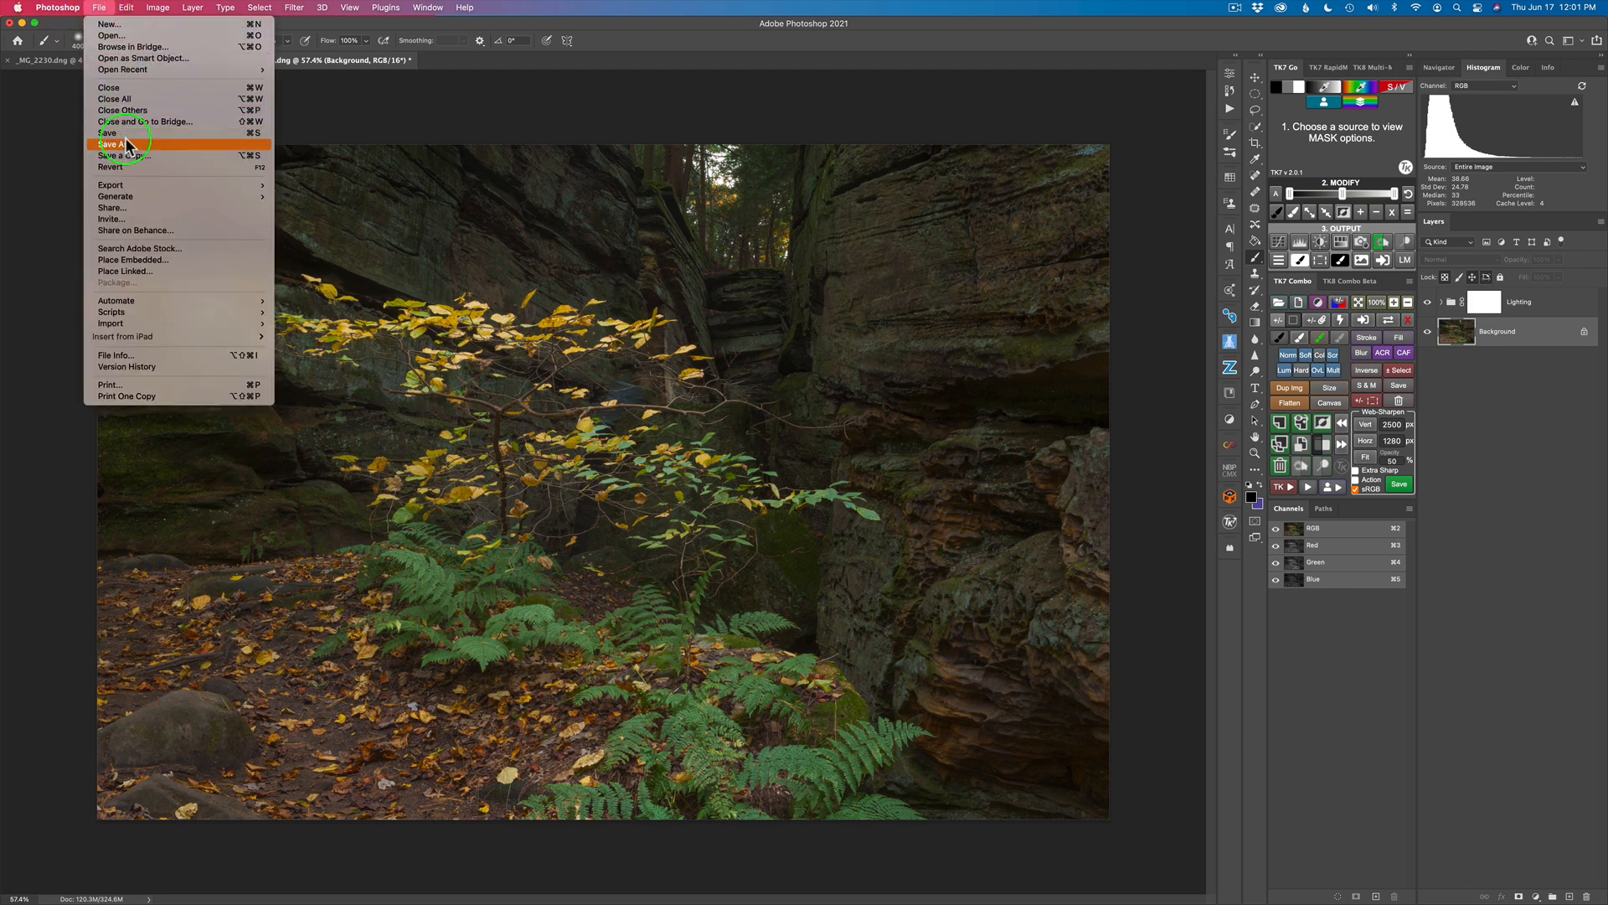
left_click(1513, 492)
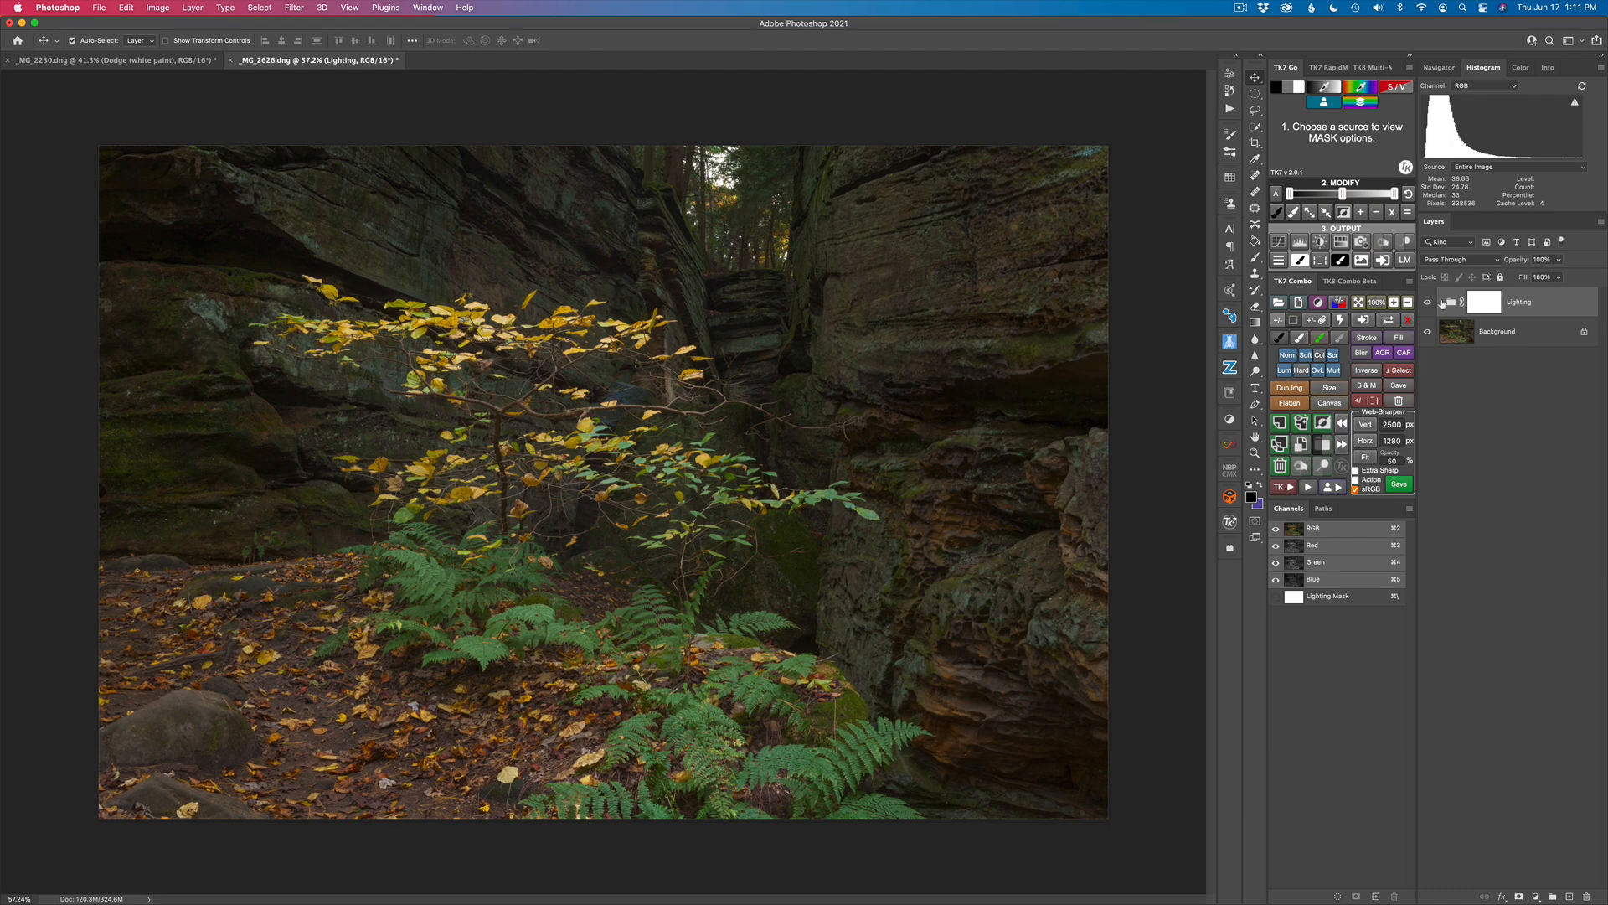
Step: Add a TK Vignette with a 469-pixel Gaussian Blur radius and place its layer above the Burn layer inside the Lighting group
left_click(1442, 303)
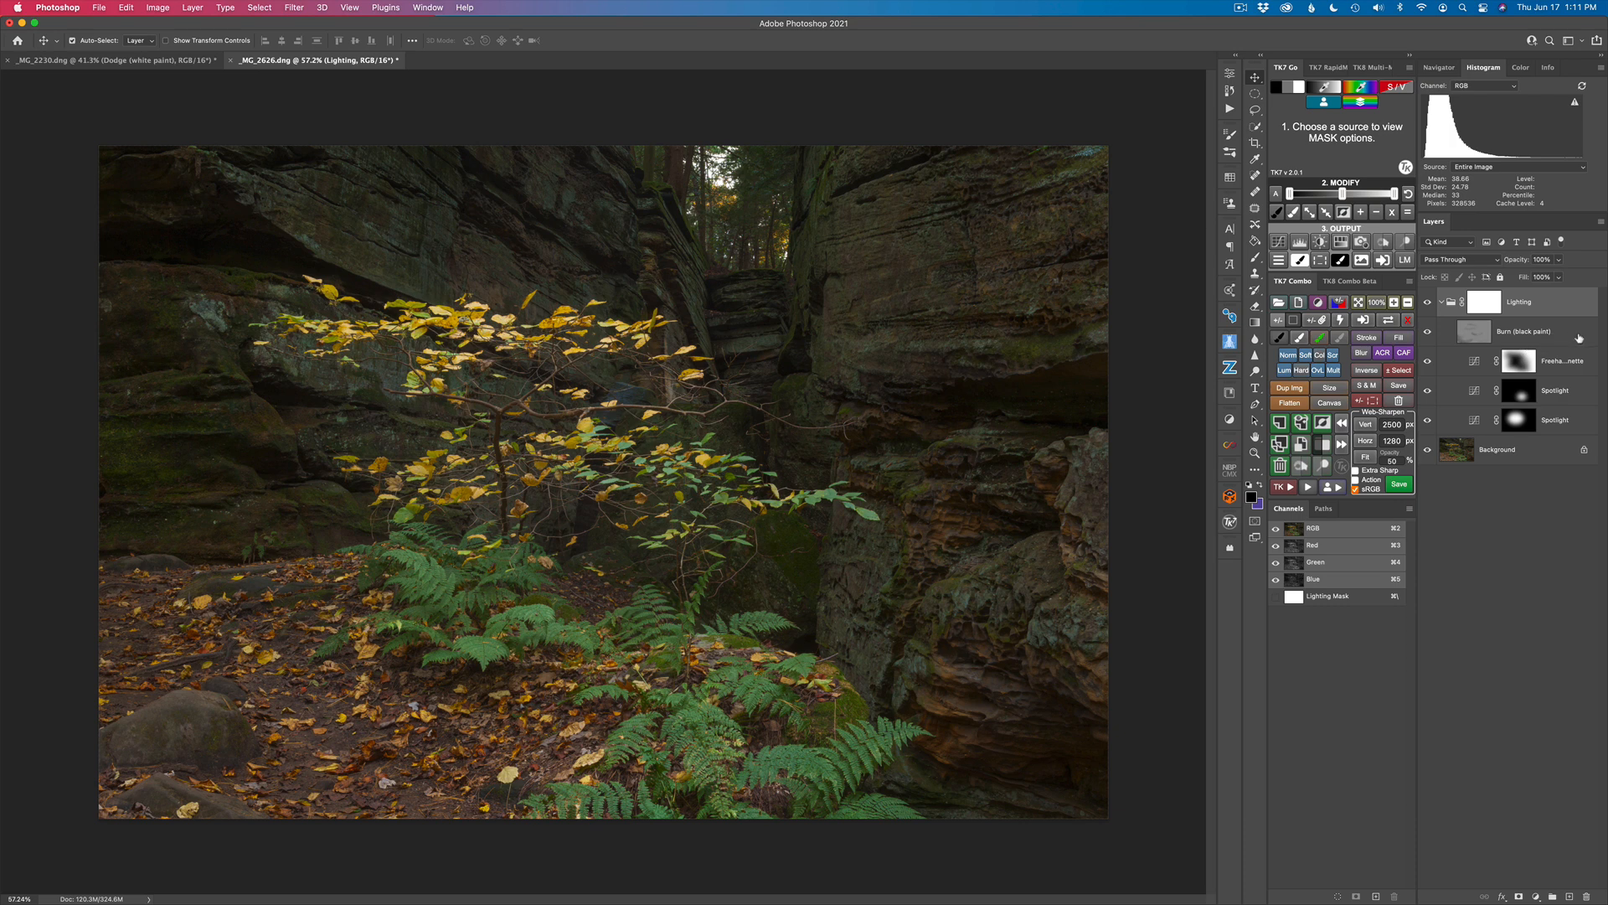
left_click(1579, 338)
left_click(1290, 491)
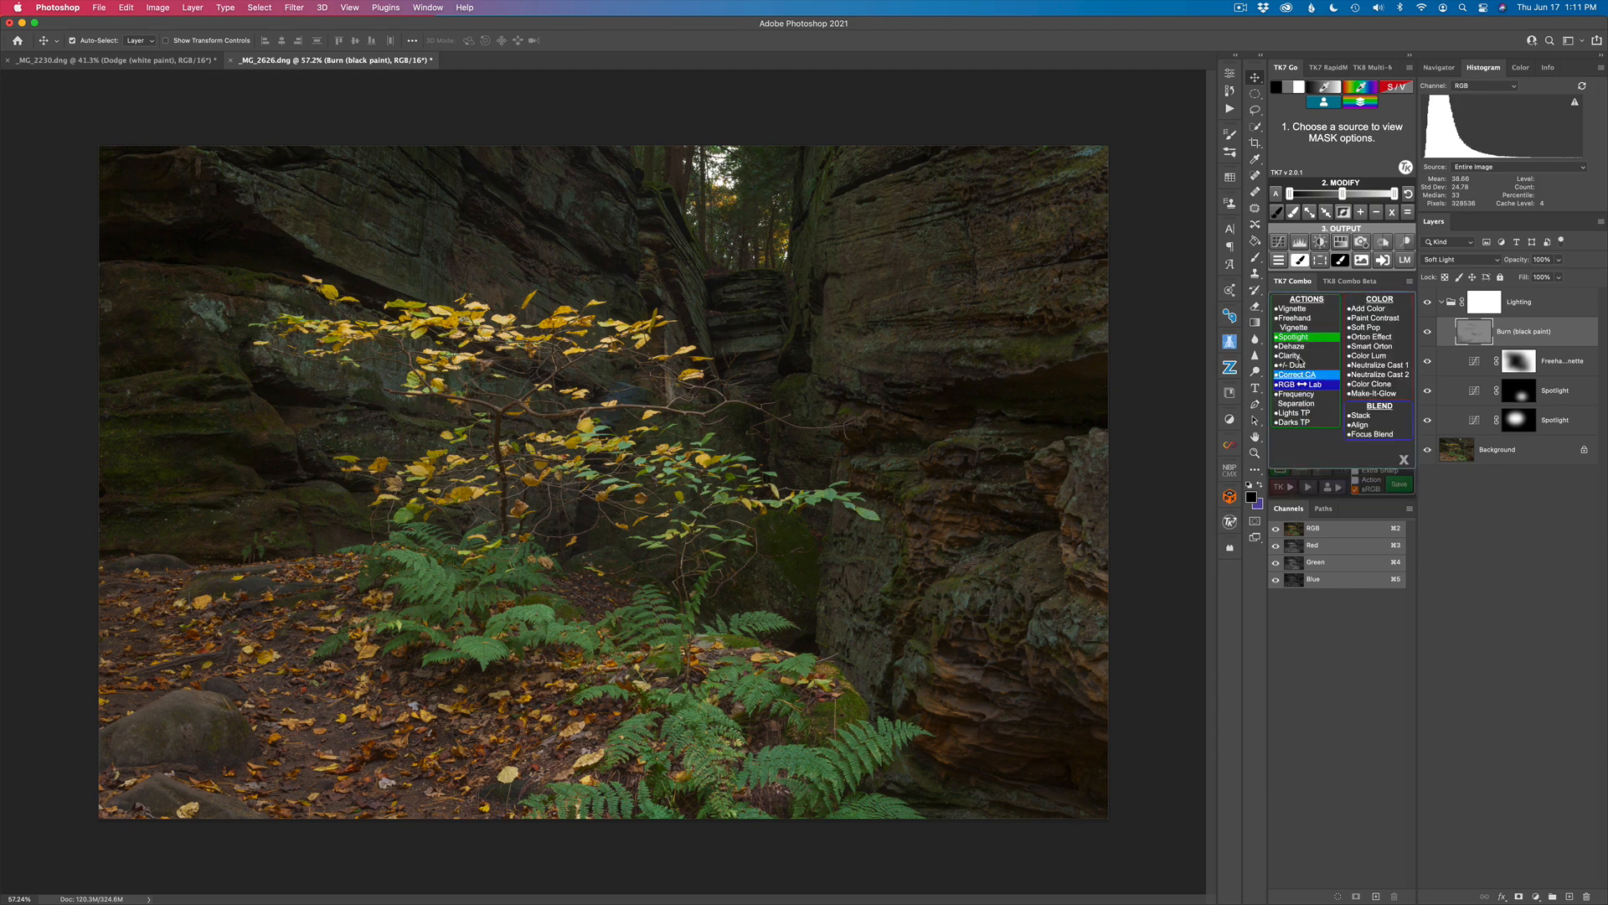
left_click(1295, 311)
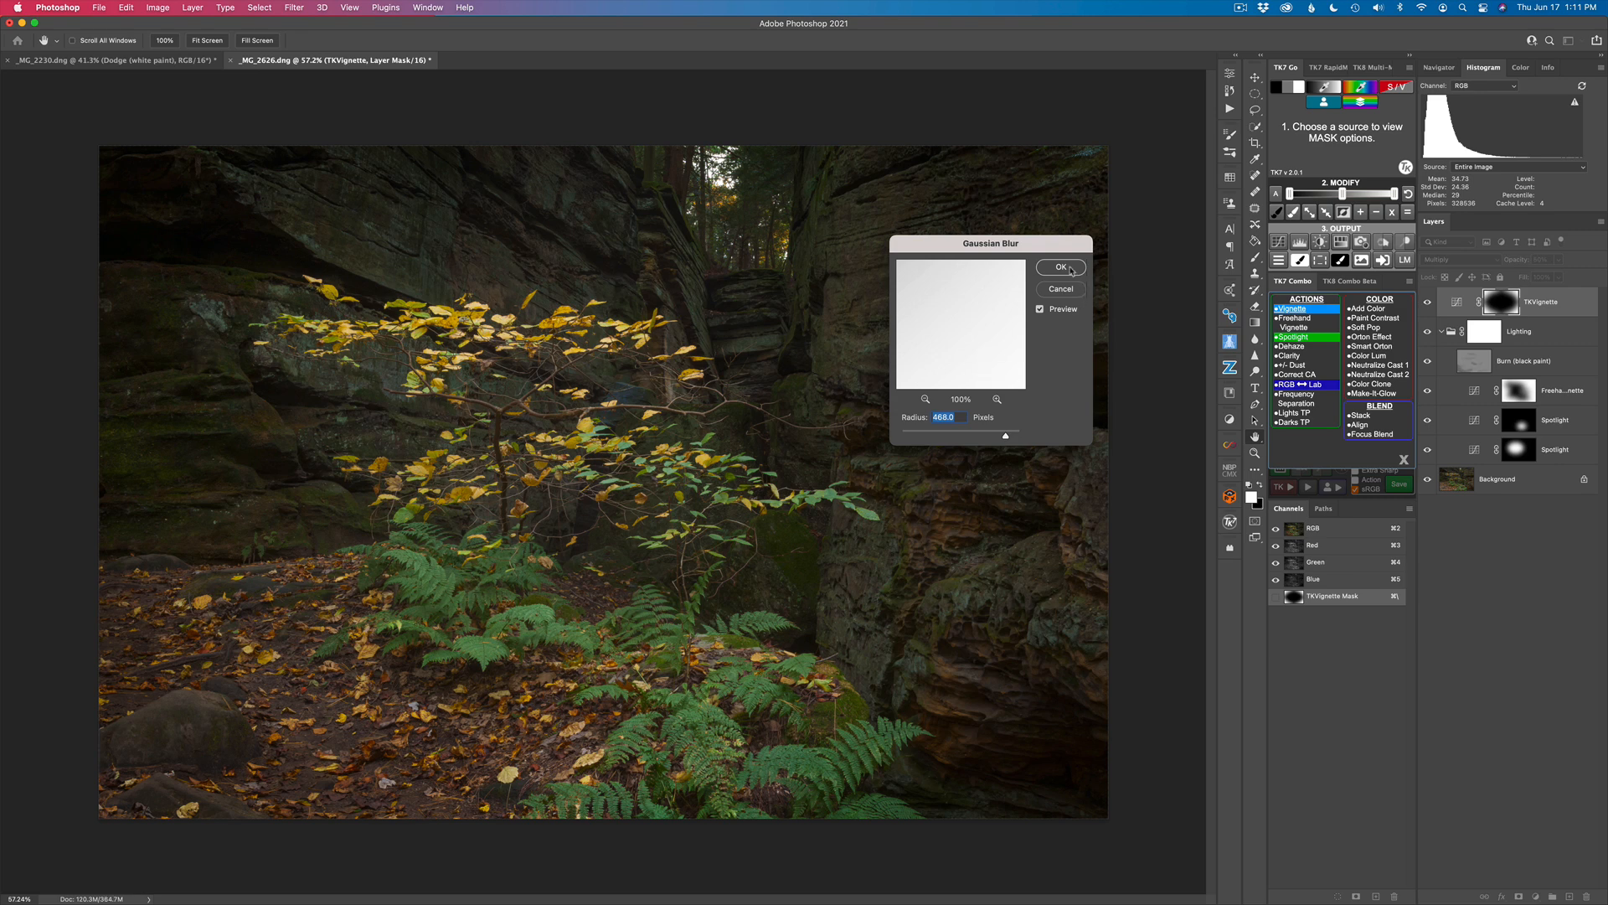
left_click(1062, 267)
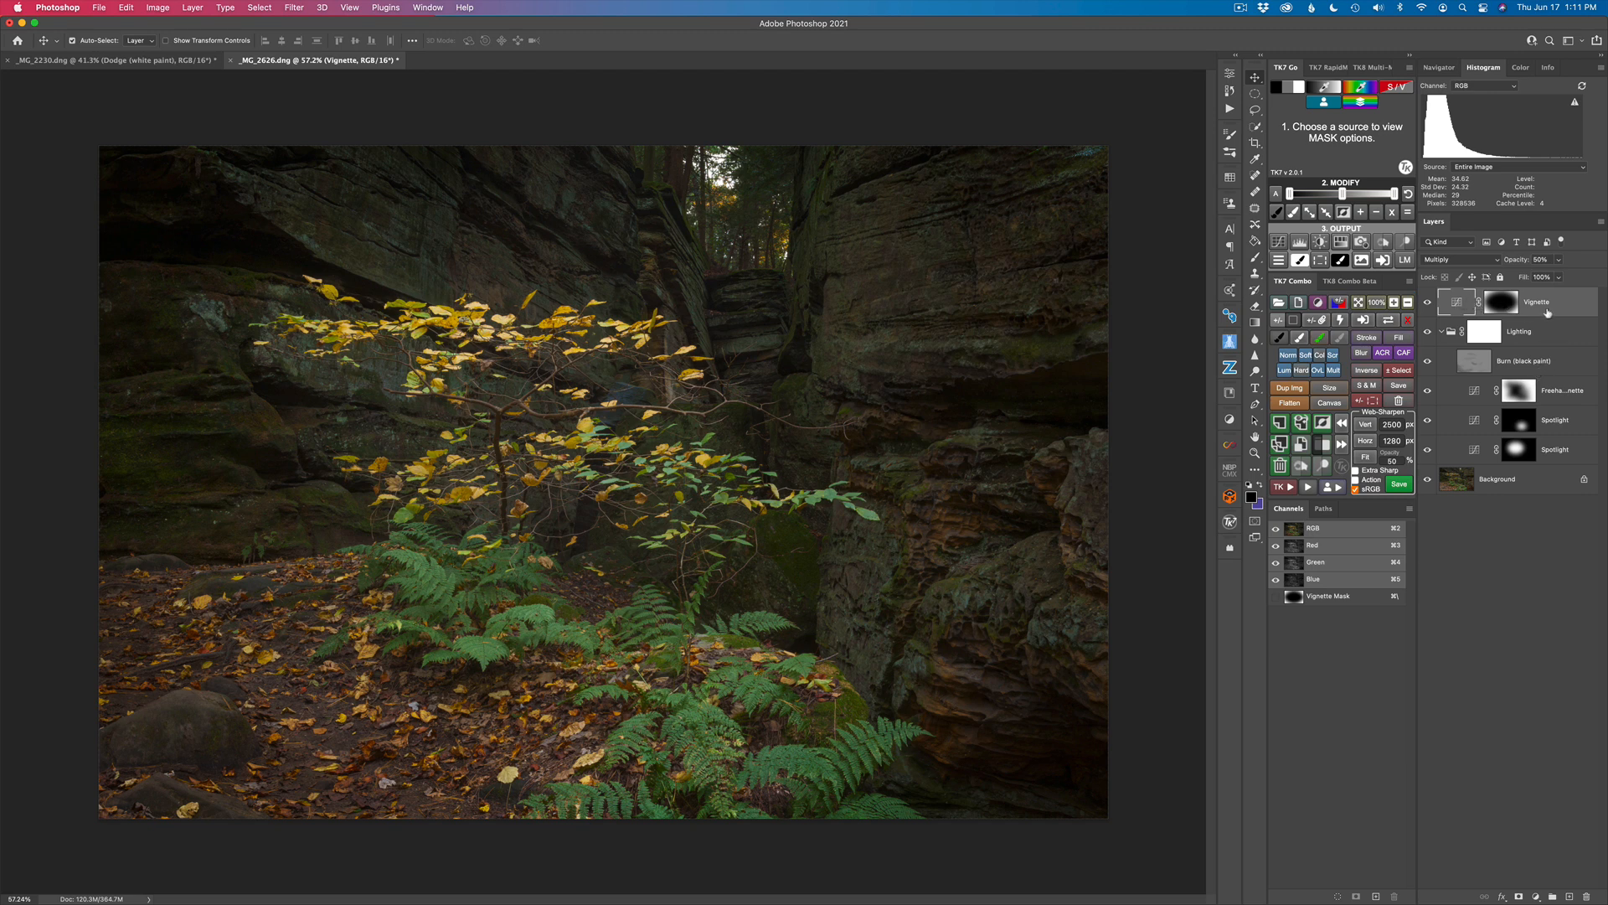
left_click_drag(1459, 301, 1465, 353)
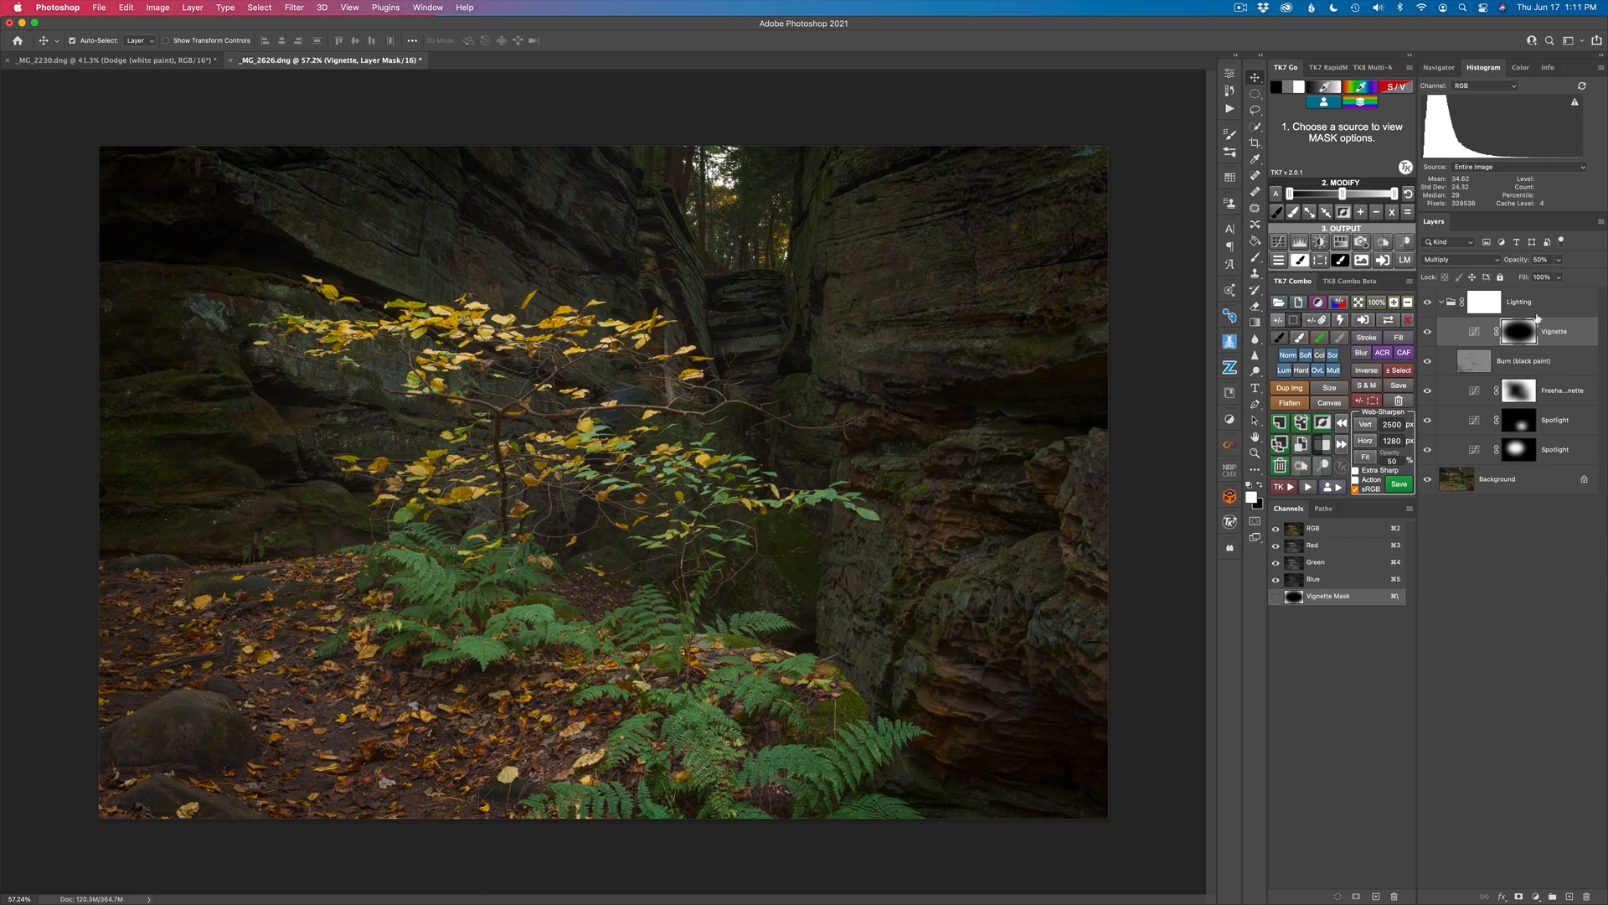
Step: Lower the Vignette layer's opacity to 21%, comparing the image without that layer and without the whole Lighting group
left_click_drag(1521, 262, 1319, 252)
type("2519")
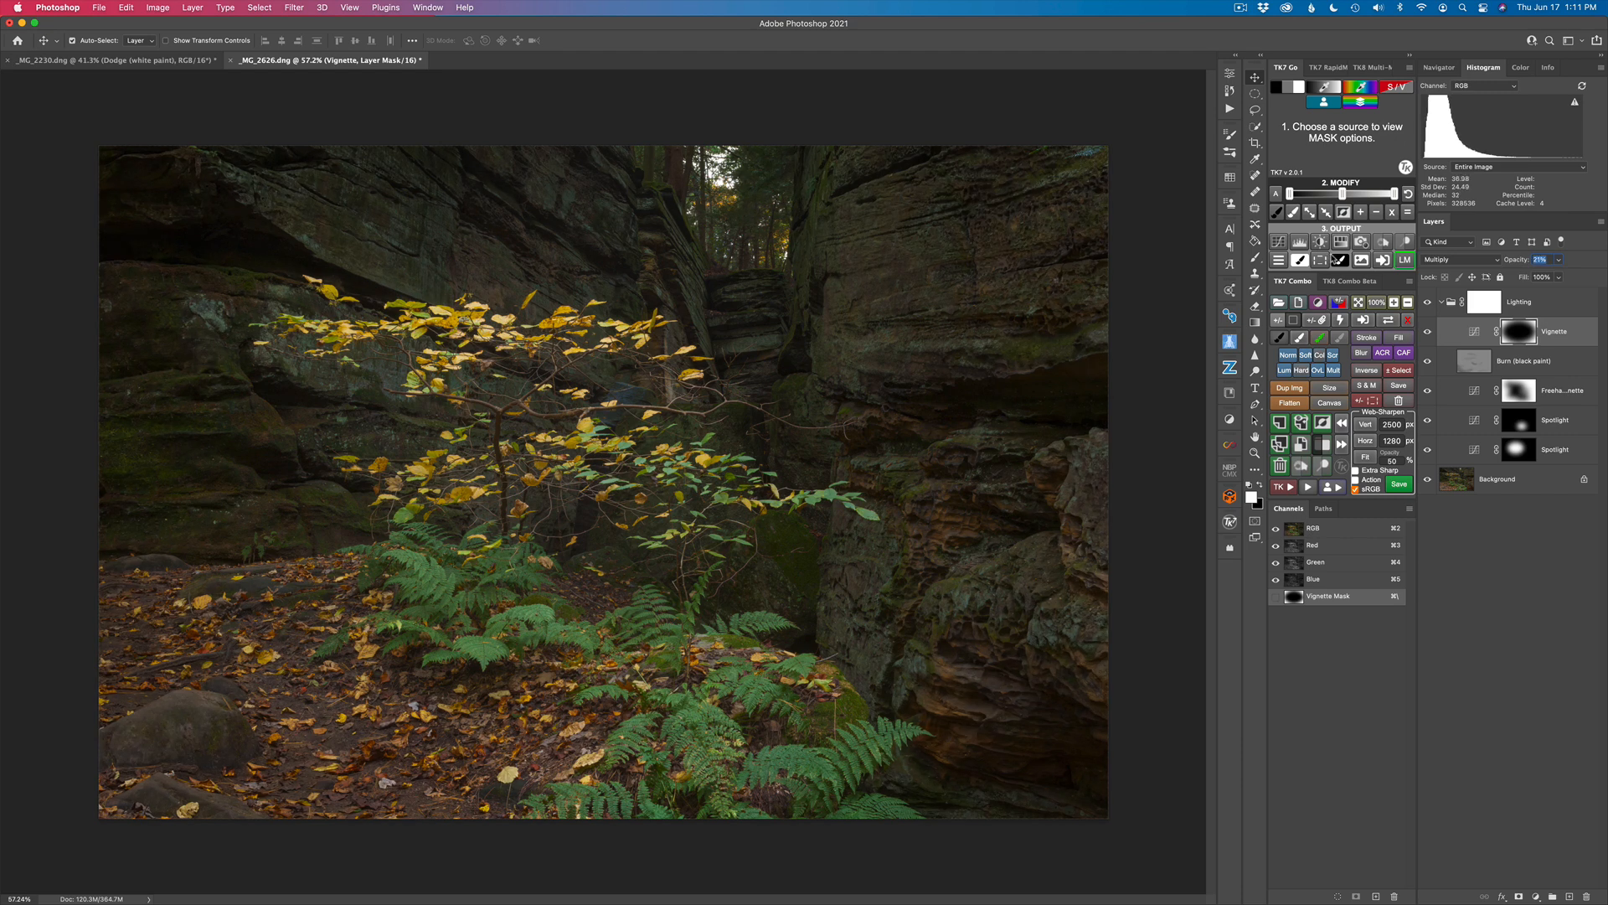
left_click(1428, 332)
left_click(1428, 333)
left_click(1428, 303)
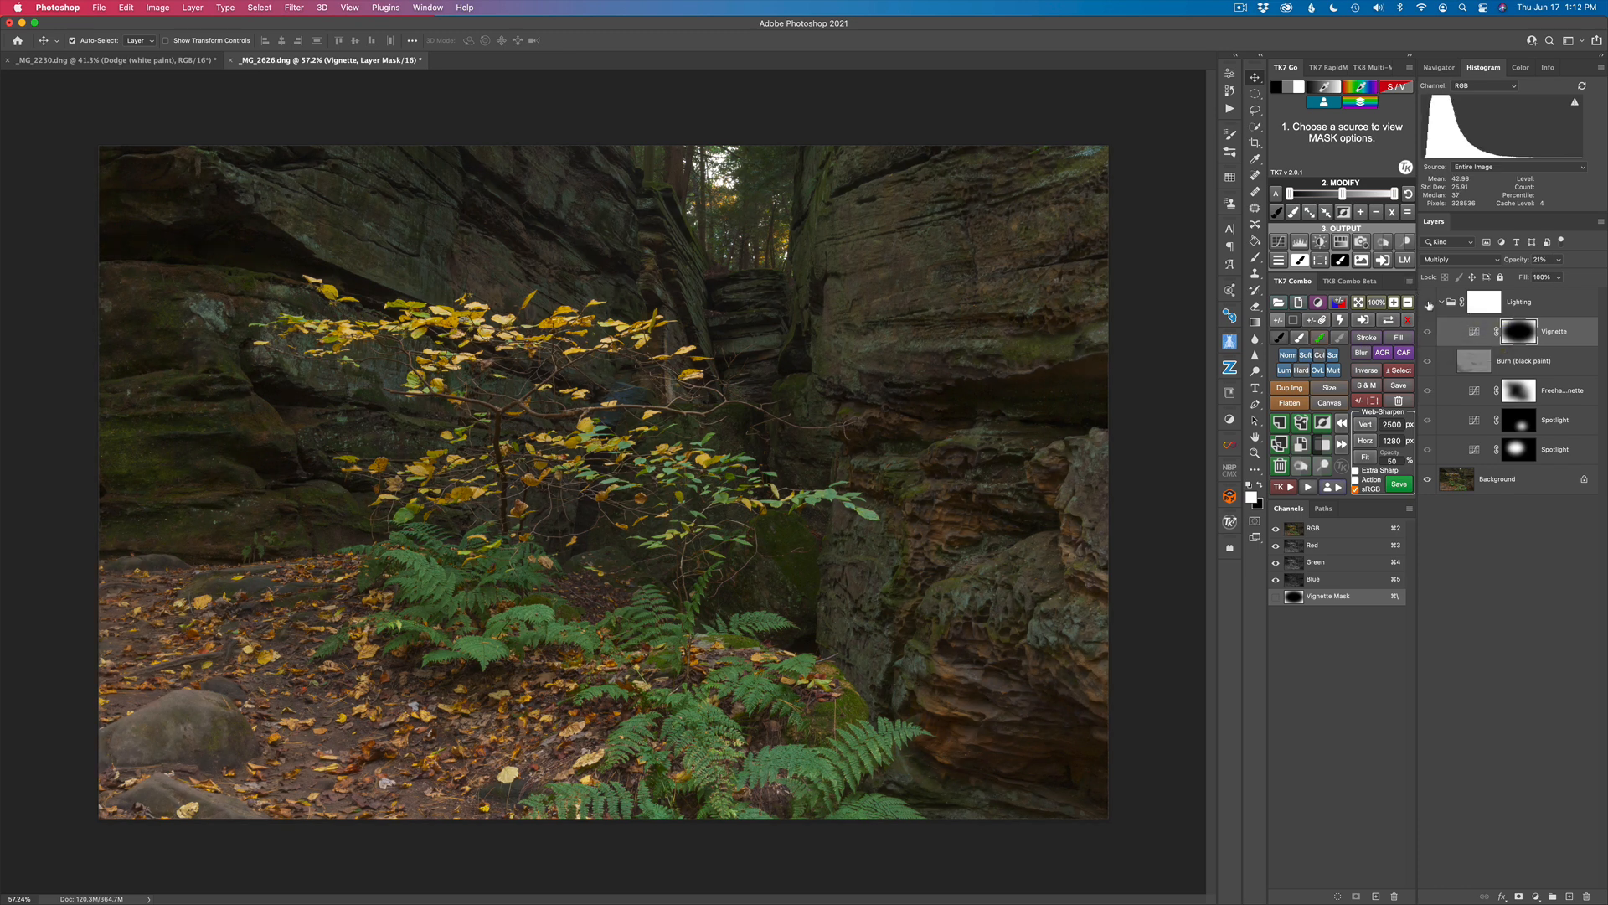
left_click(1429, 303)
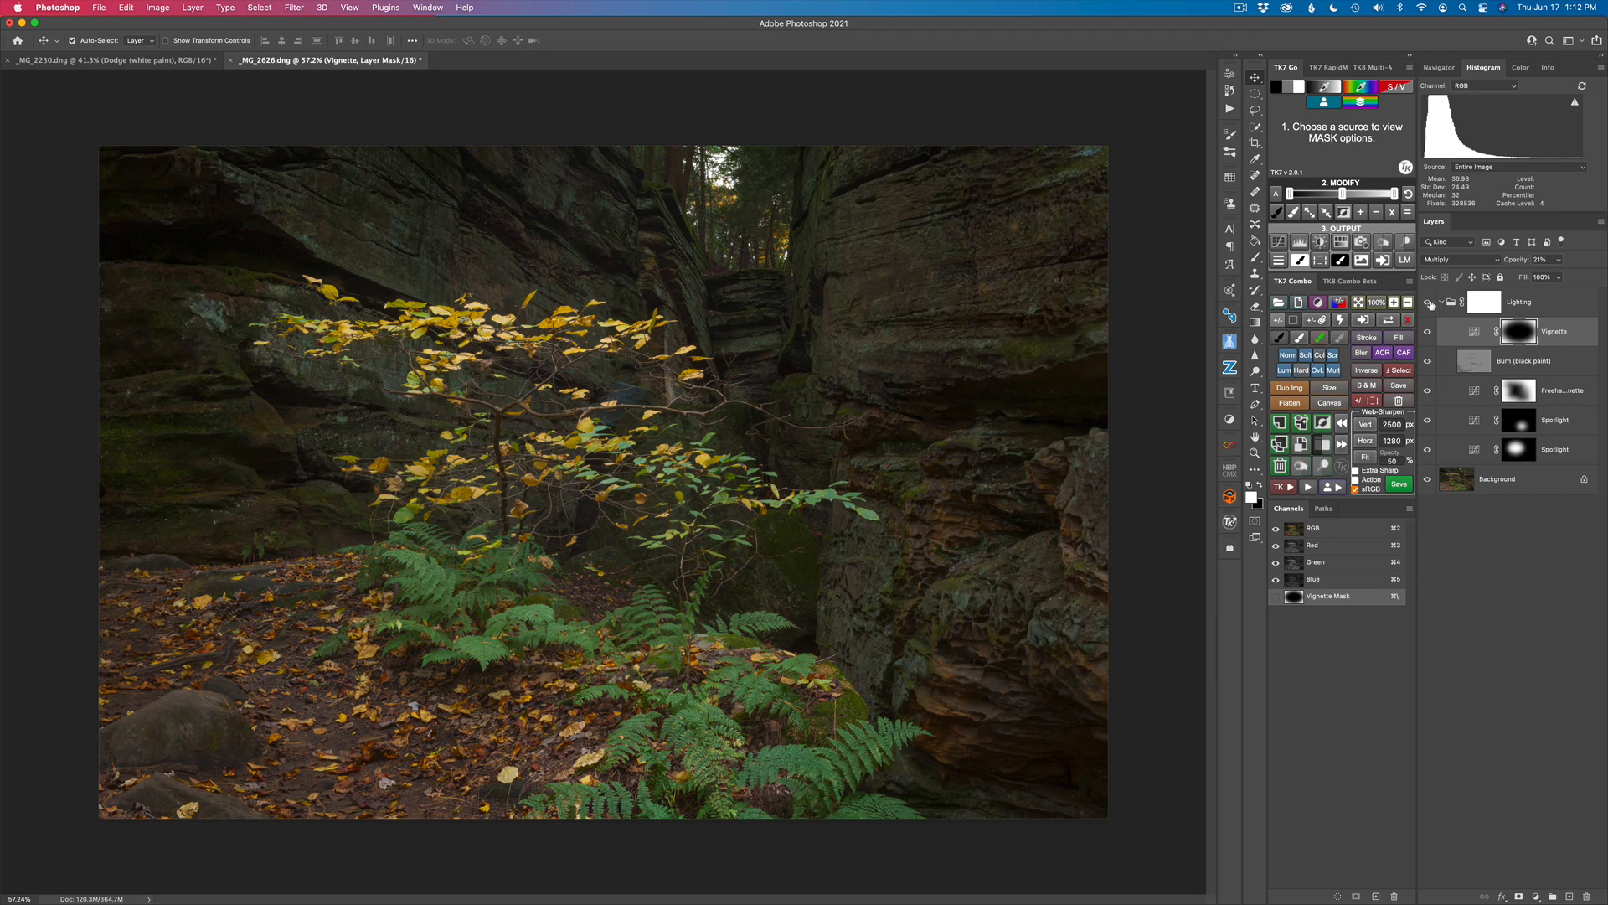
left_click(1441, 303)
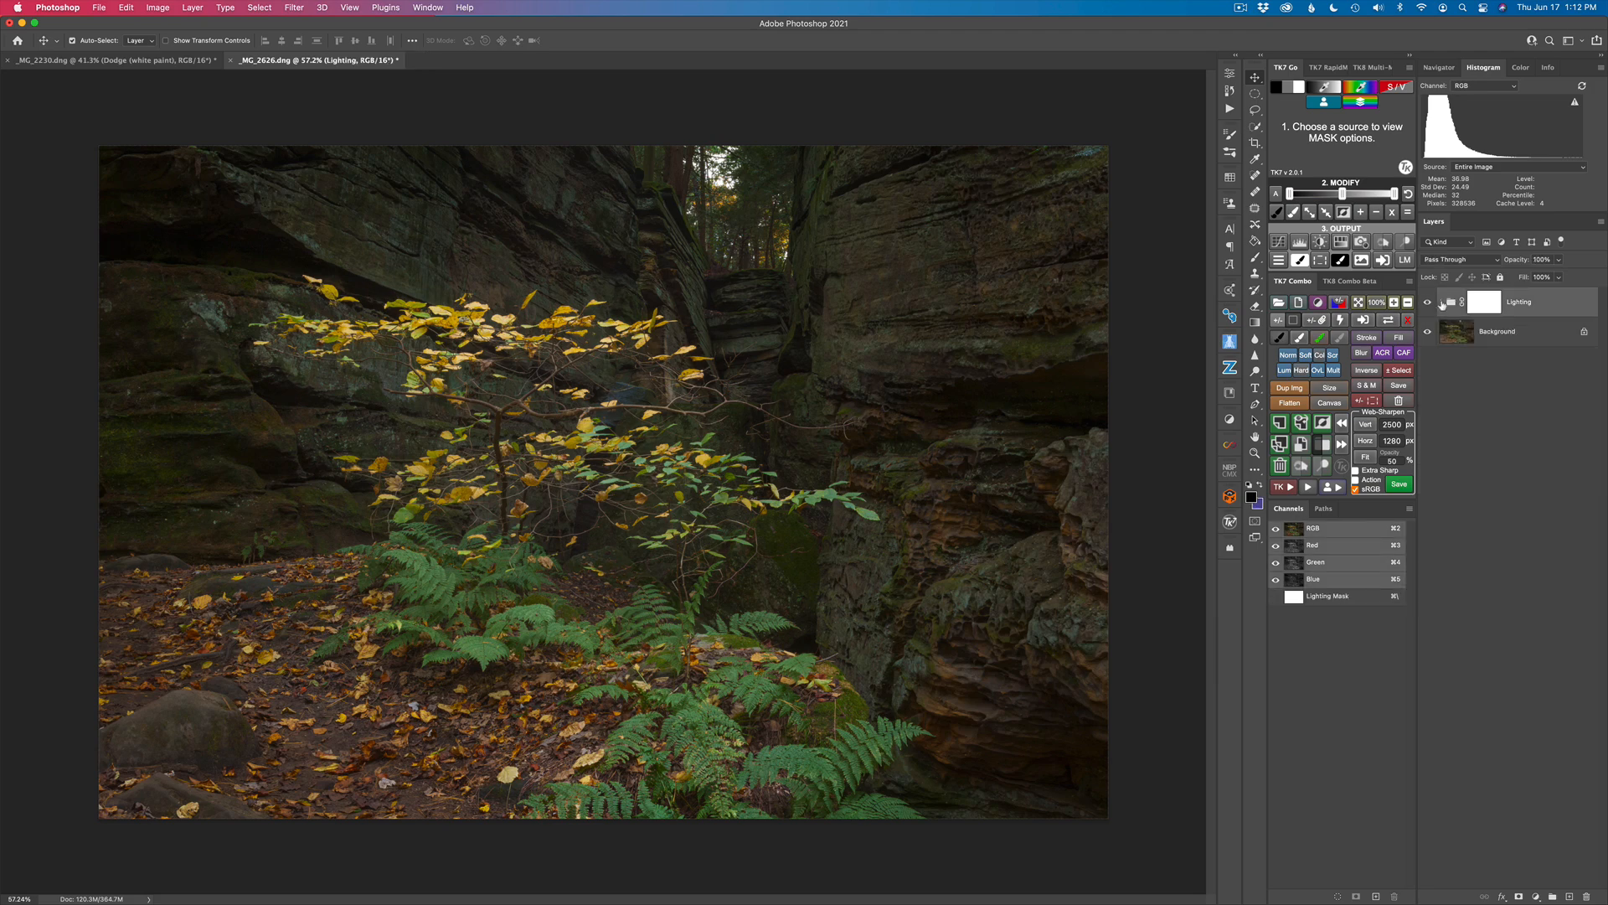